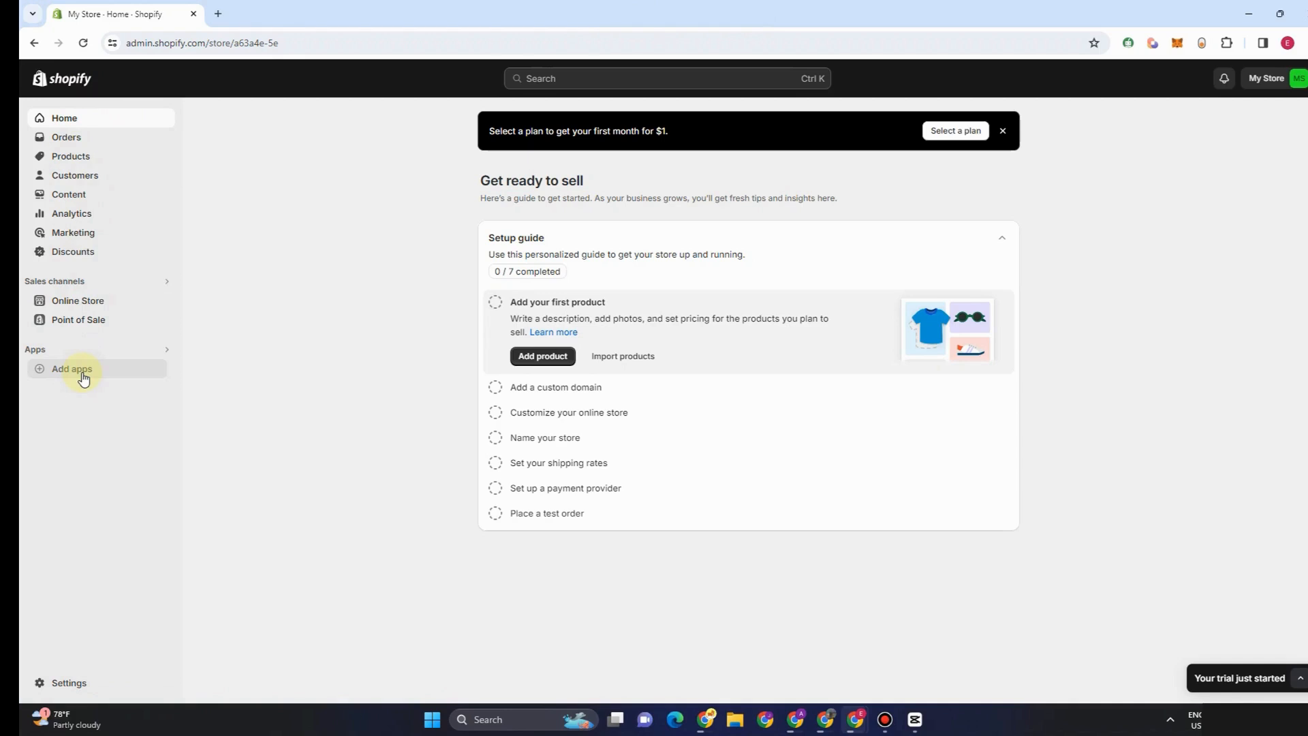
Search the Shopify App Store for "loox" and open the Loox - Product Reviews App listing
left_click(80, 371)
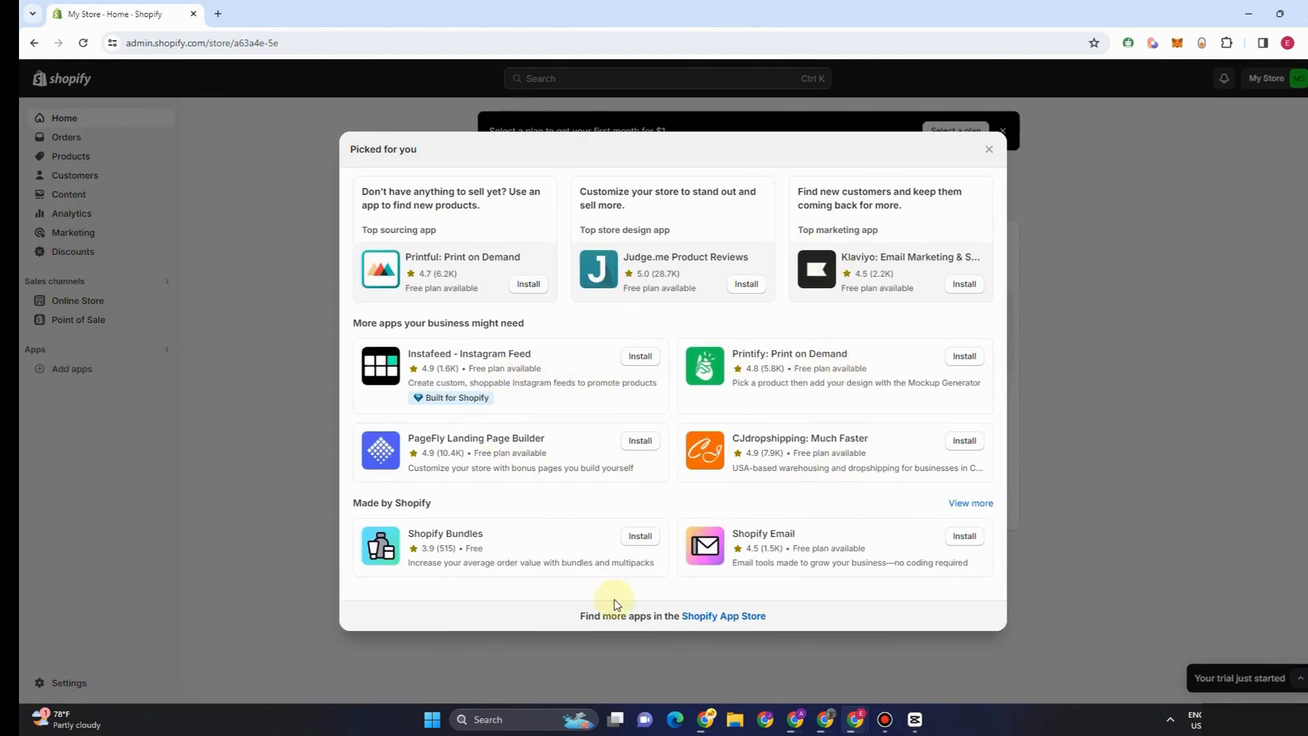
left_click(726, 619)
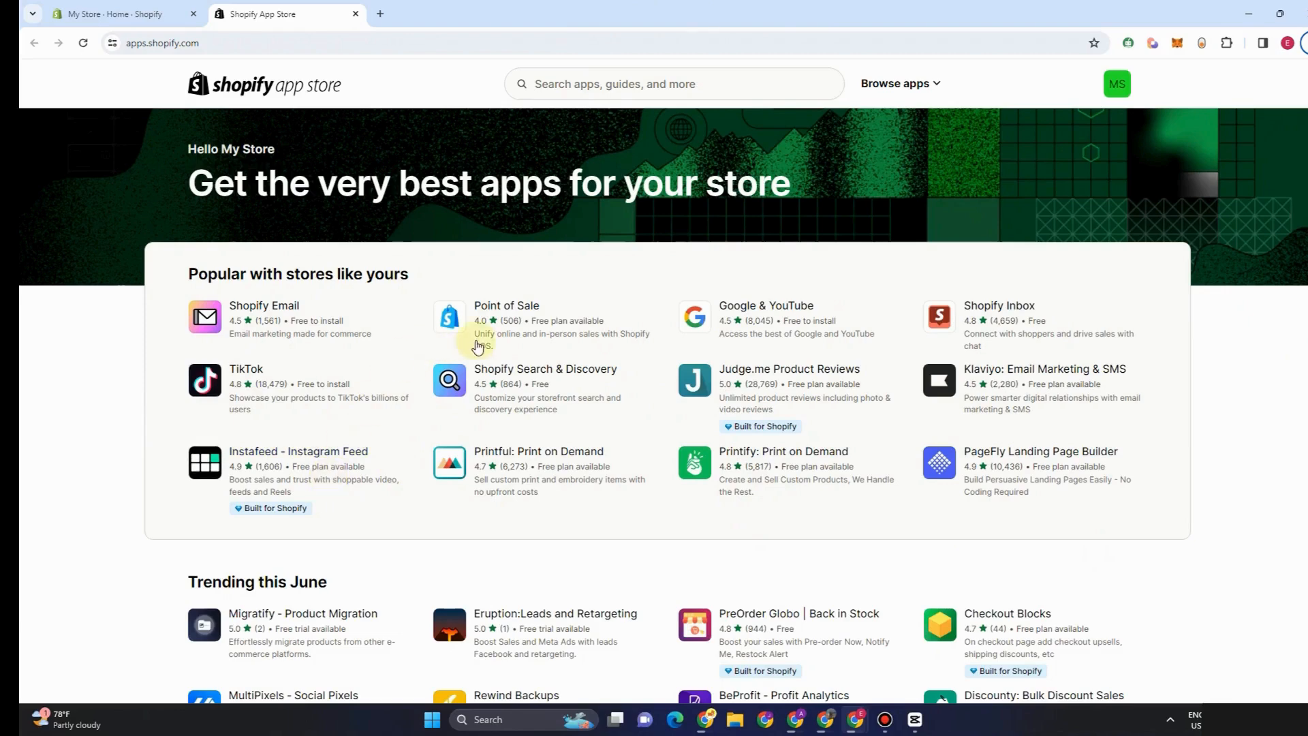
left_click(573, 86)
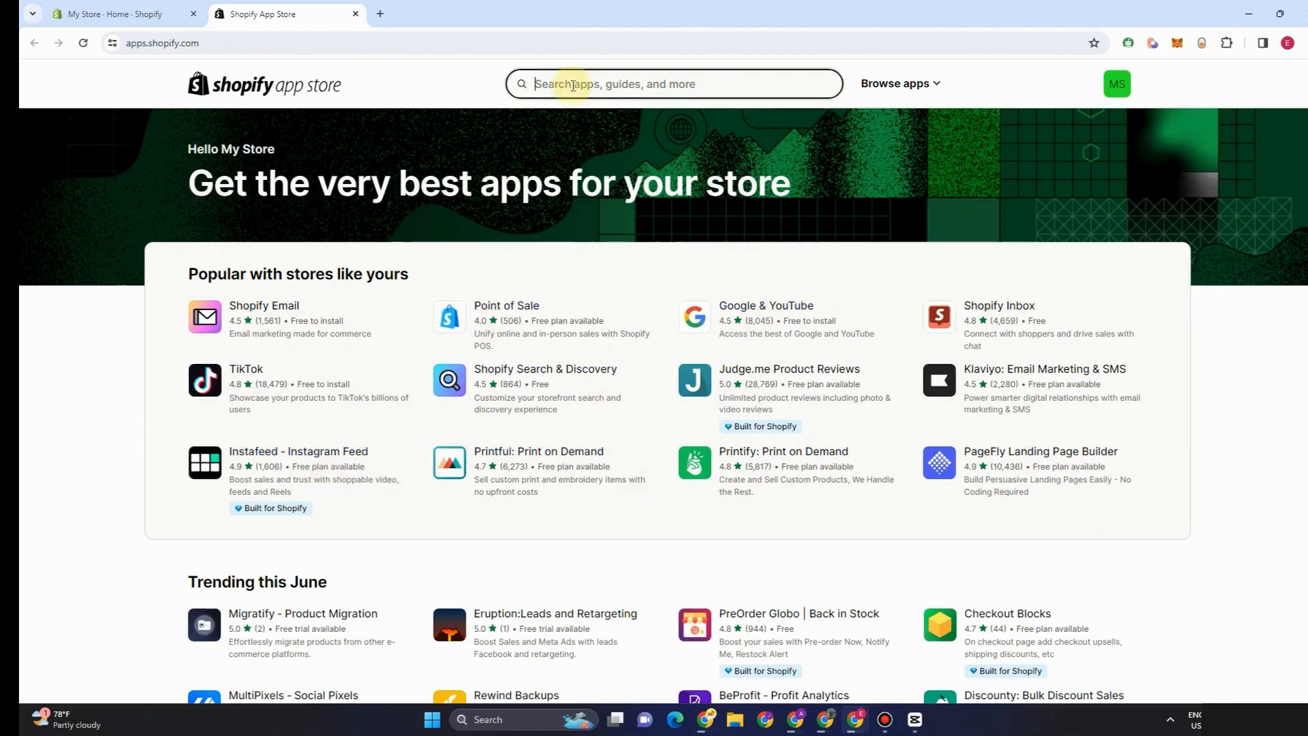
type("loox")
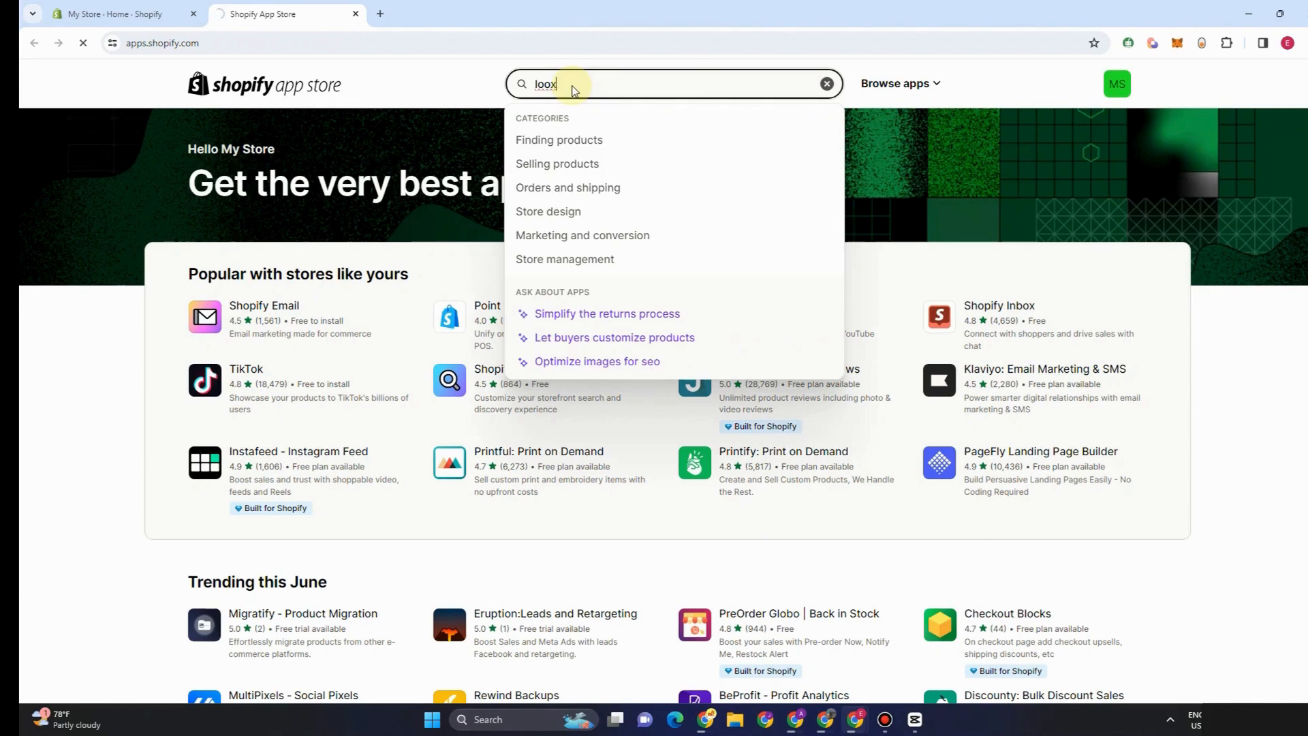
key("Return")
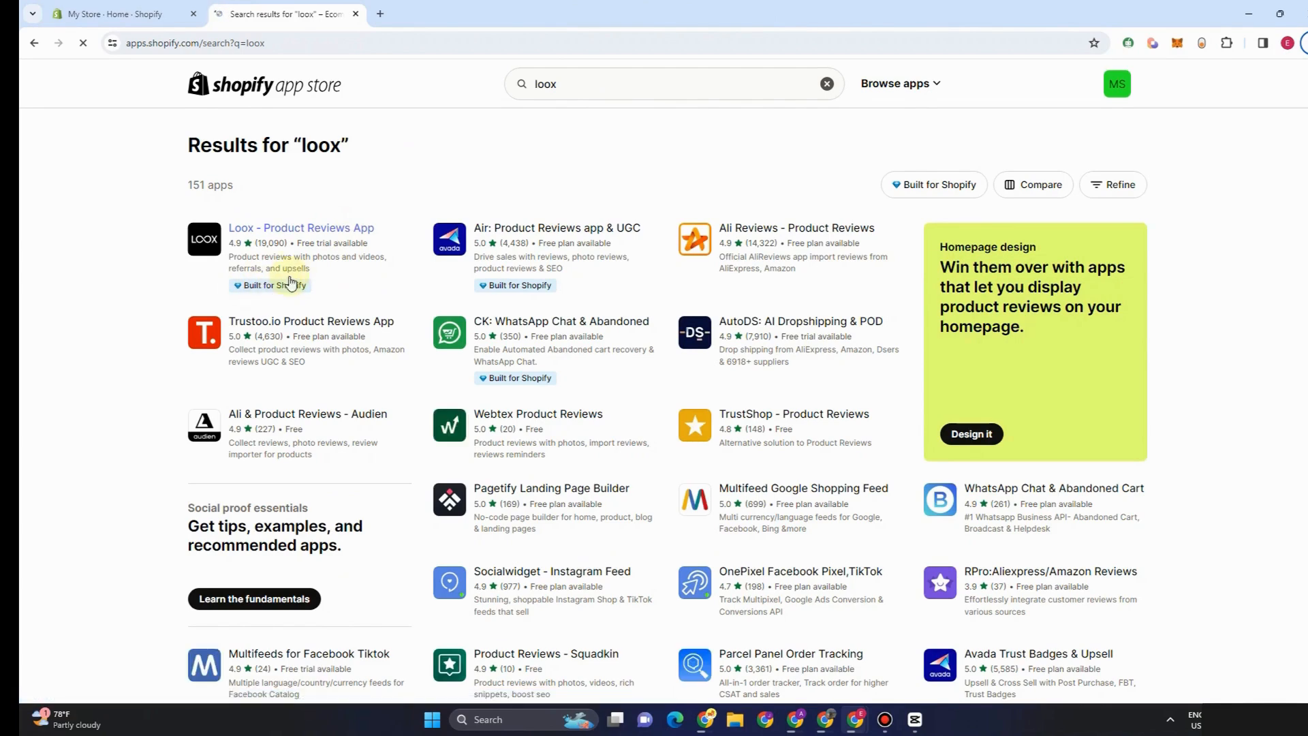
left_click(313, 252)
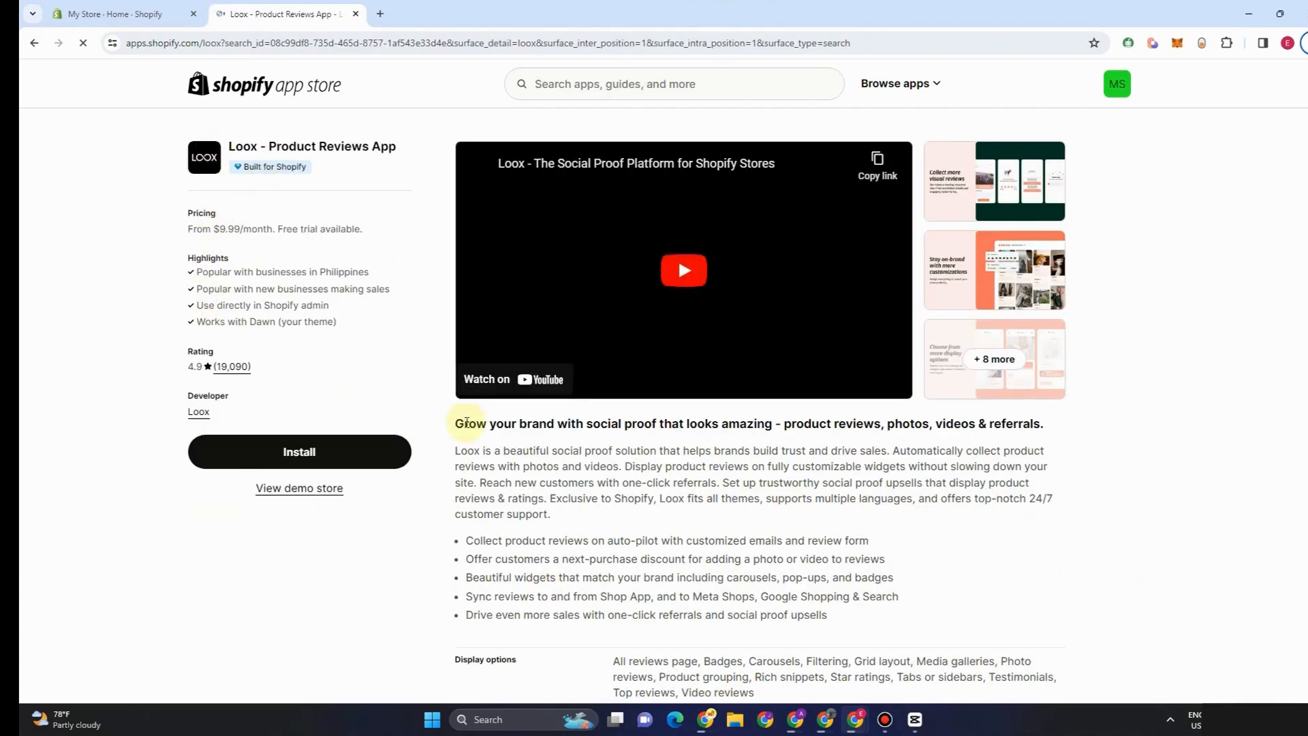
Read through the bulleted feature list in the Loox app description
scroll(641, 489, "down", 1)
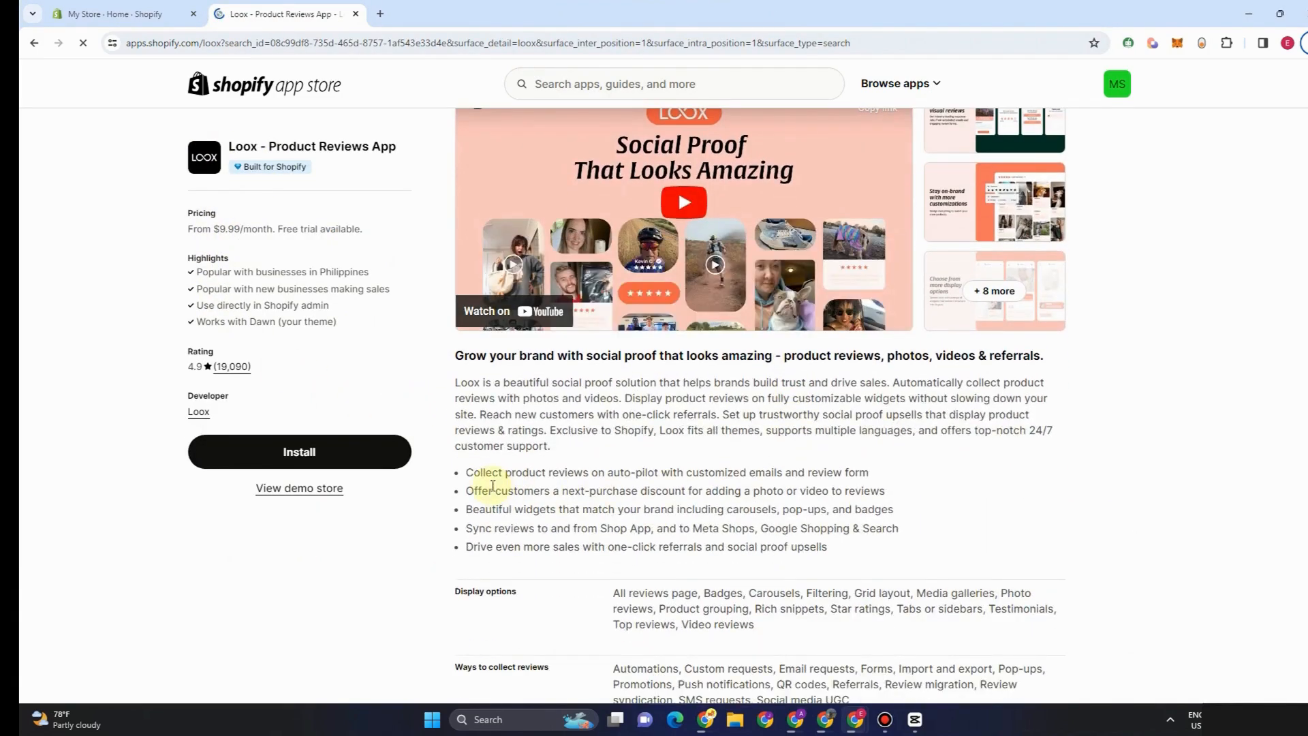
left_click_drag(468, 475, 886, 478)
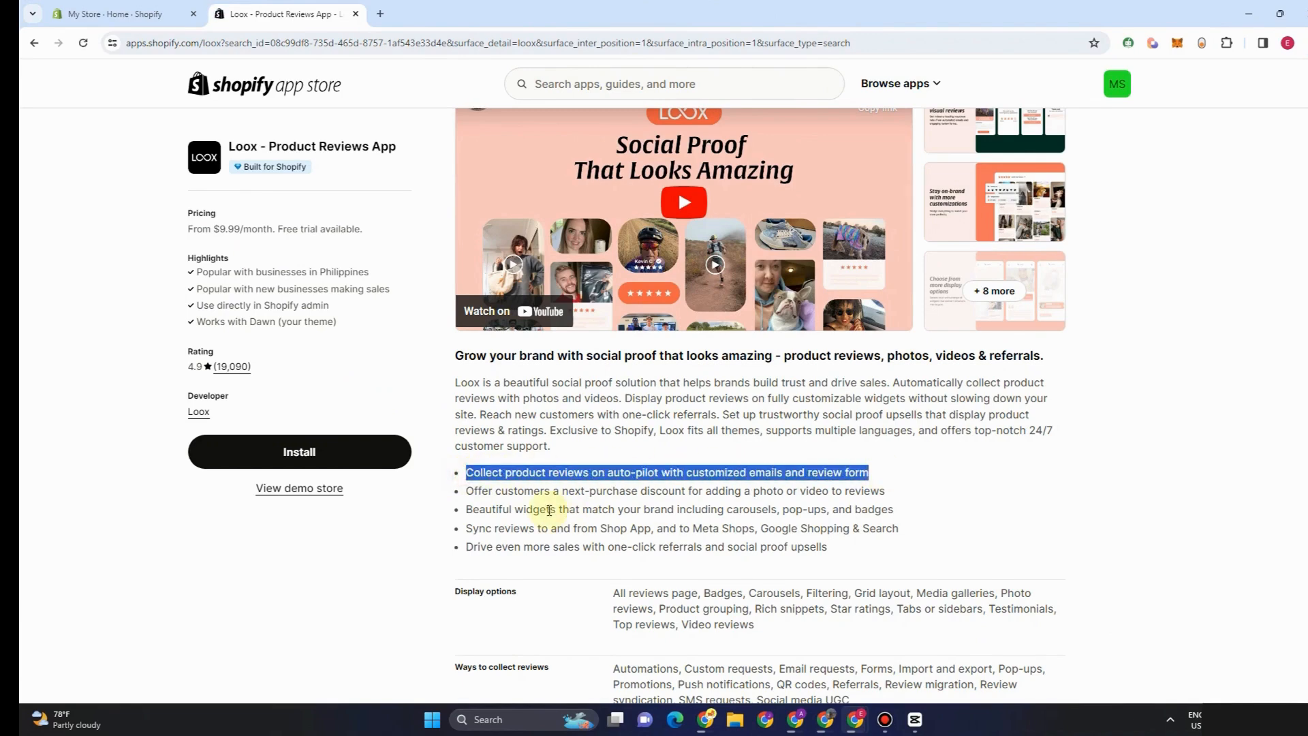
left_click_drag(466, 494, 896, 497)
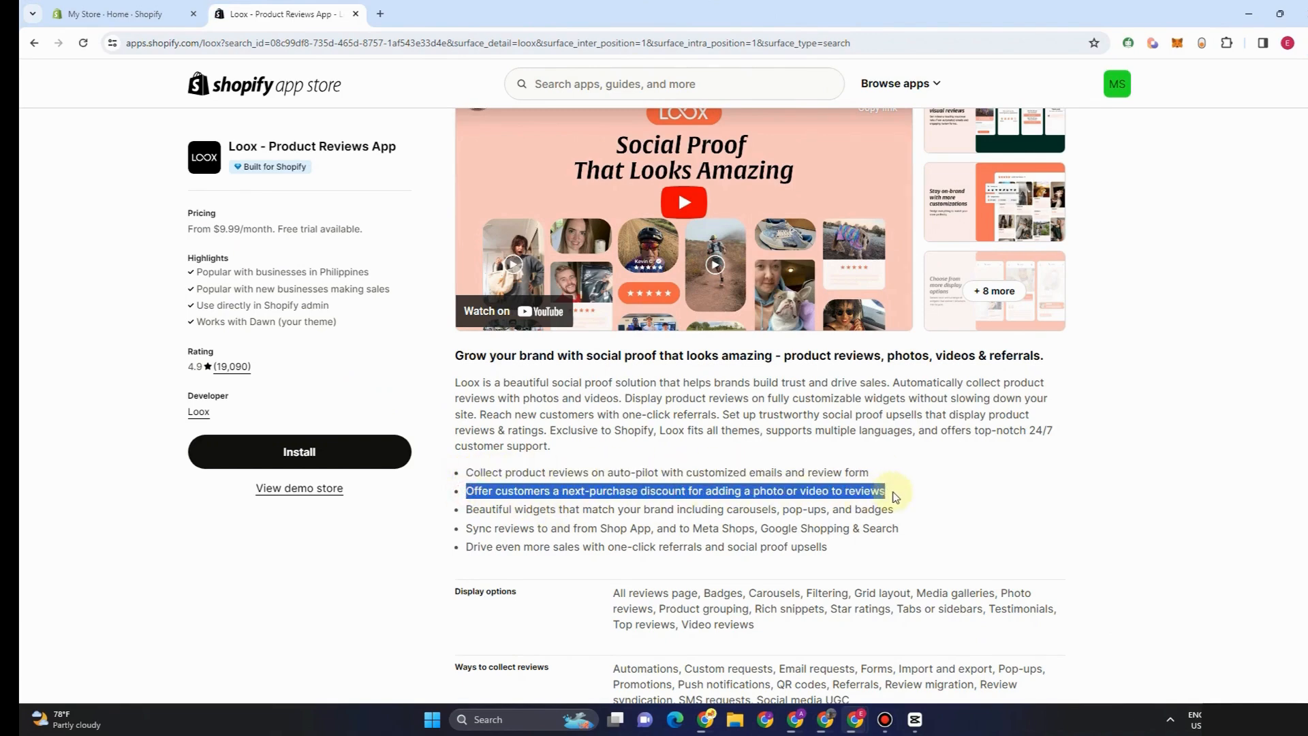
left_click_drag(468, 511, 892, 530)
left_click_drag(493, 548, 832, 557)
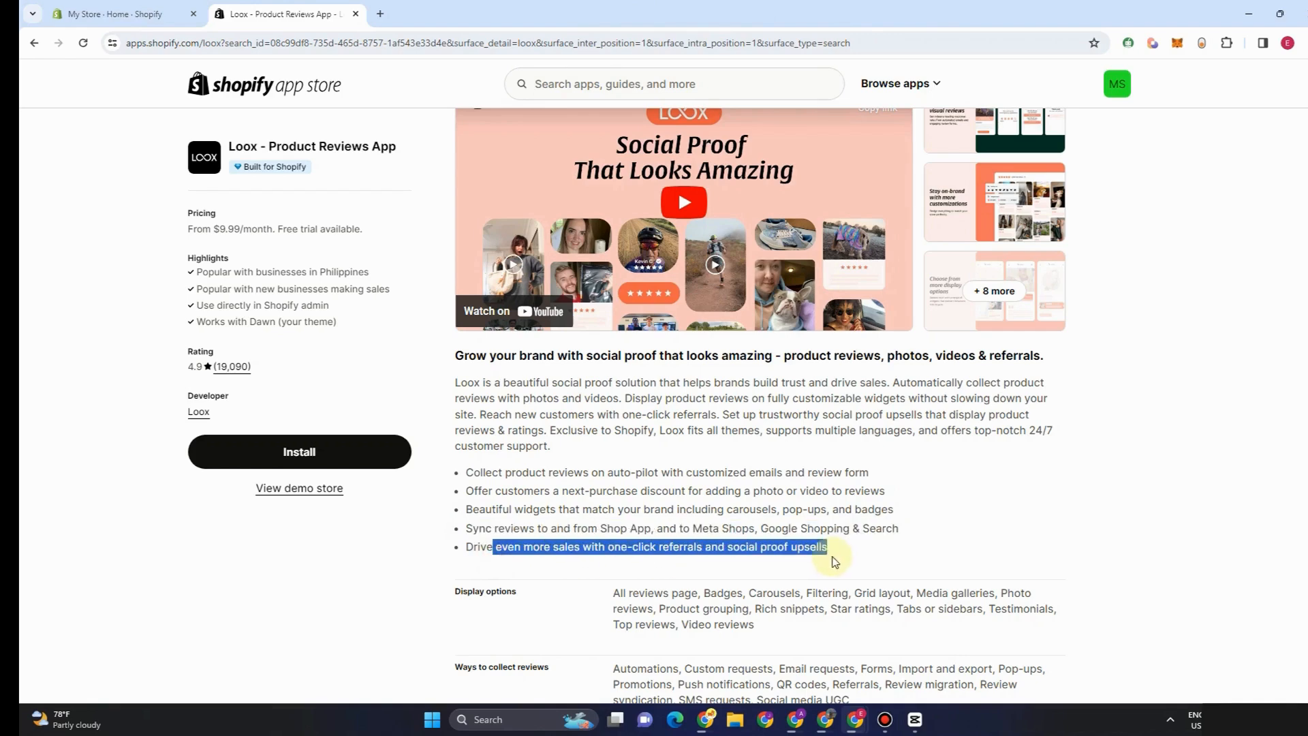
Install the Loox Reviews app on the store and choose to use Loox free instead of picking a plan
left_click(318, 451)
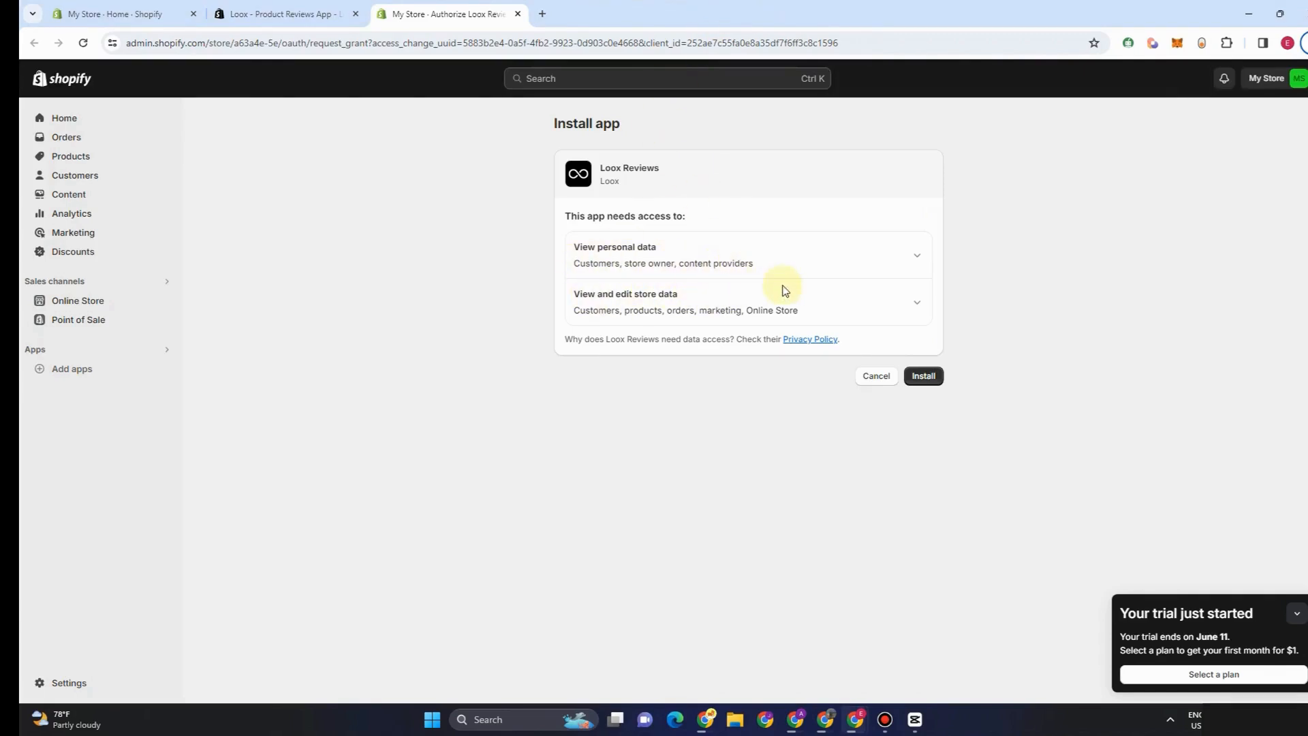
left_click(924, 377)
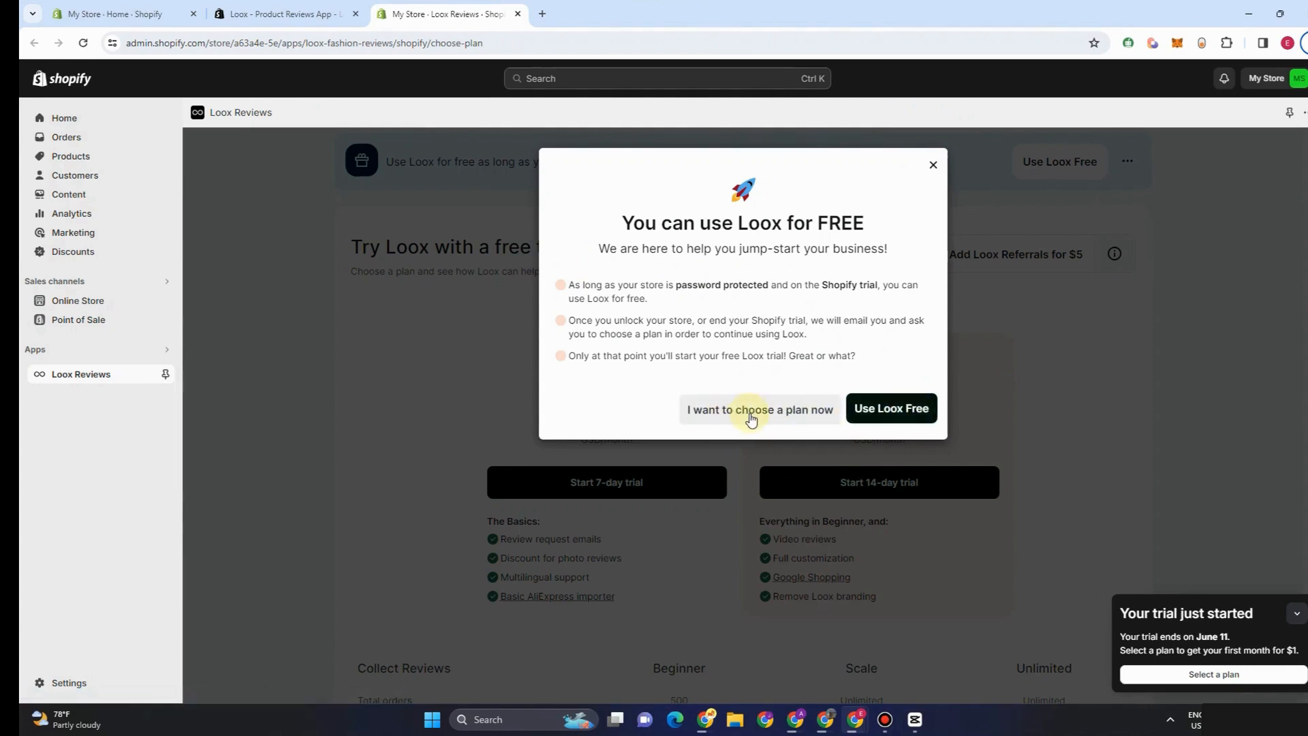
left_click(889, 411)
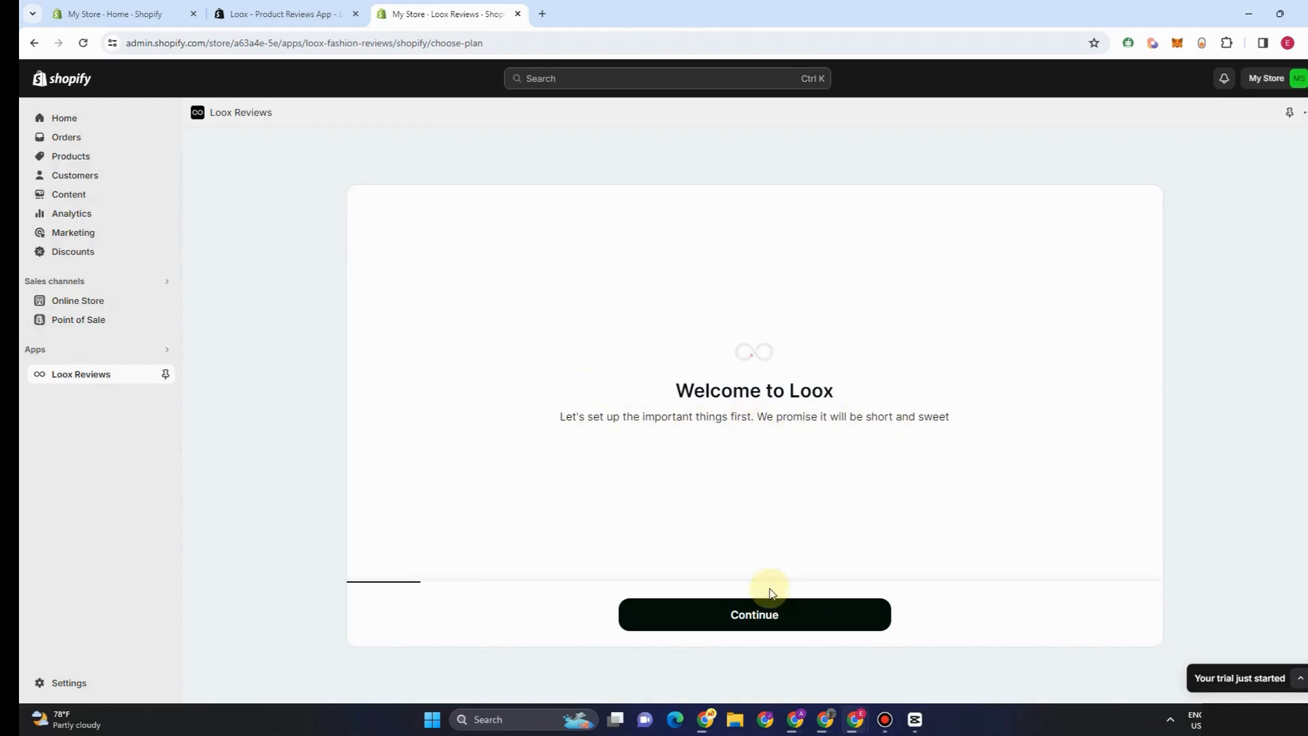
Start the Loox setup and keep English as the store's primary language for widgets and emails
left_click(766, 614)
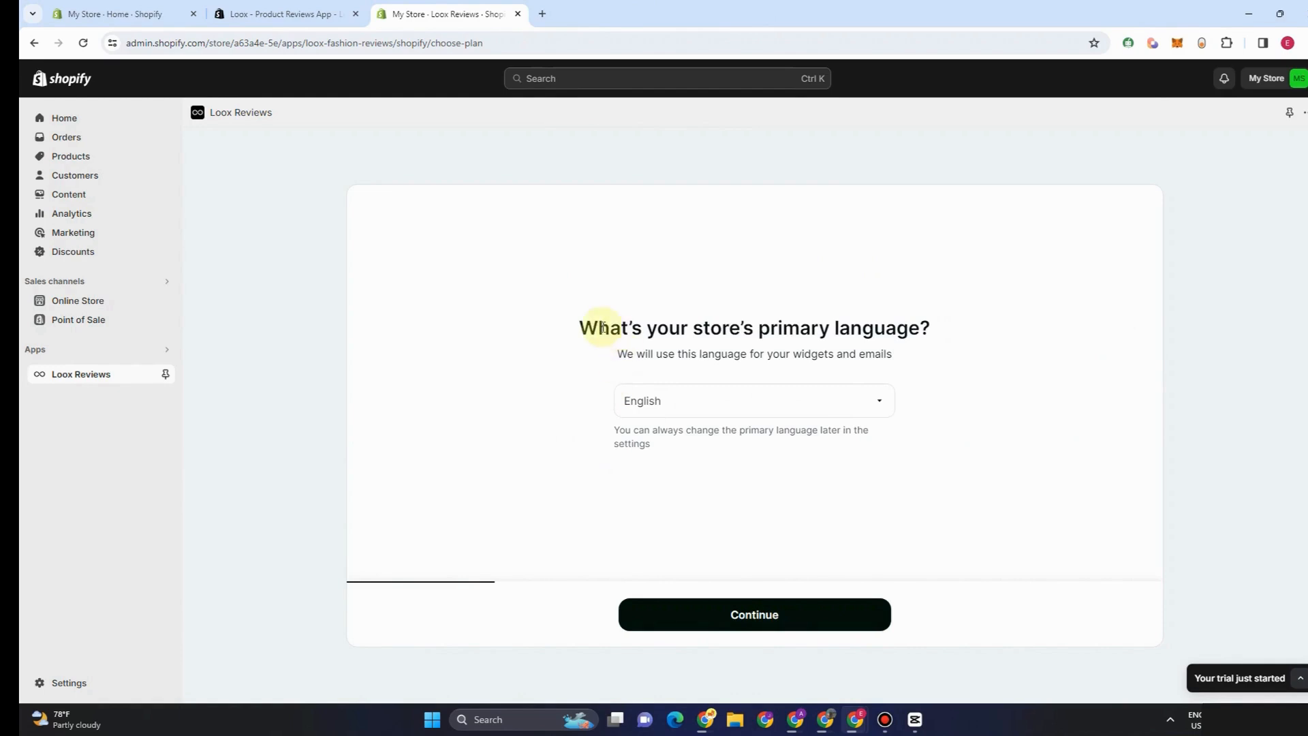
left_click(716, 409)
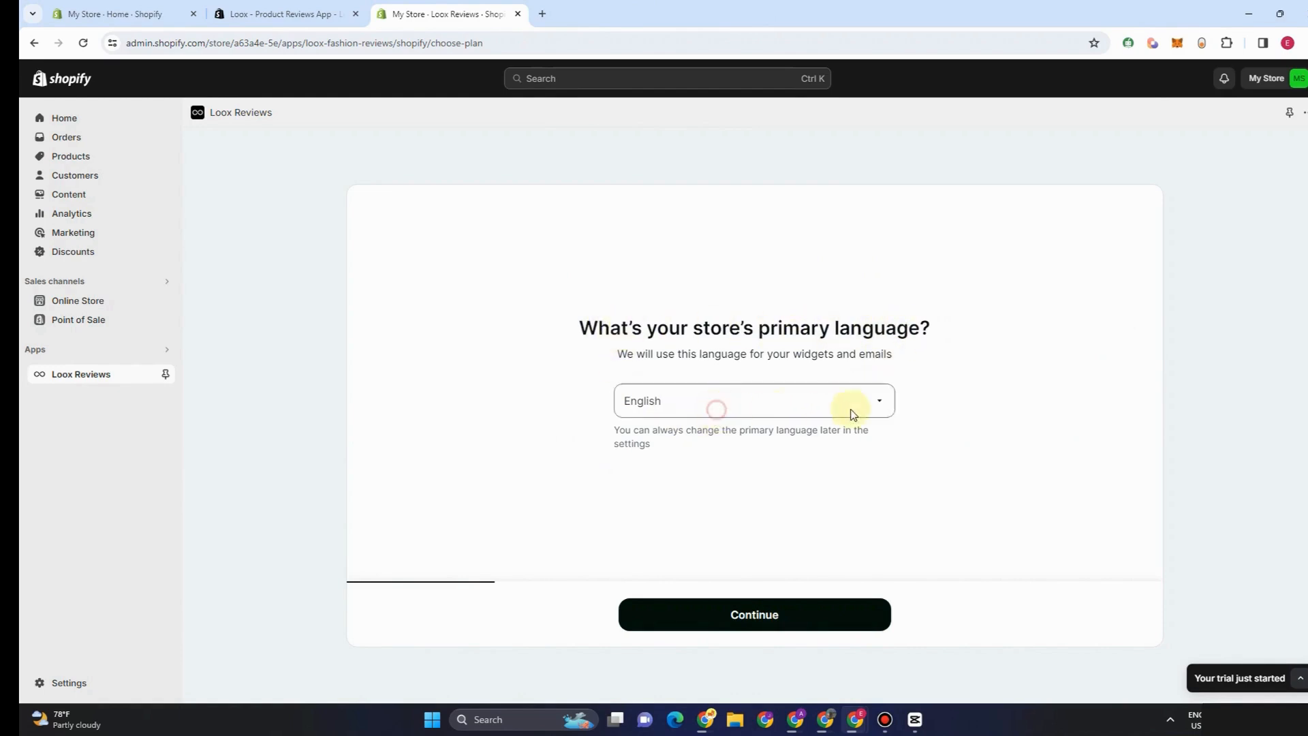
left_click(853, 414)
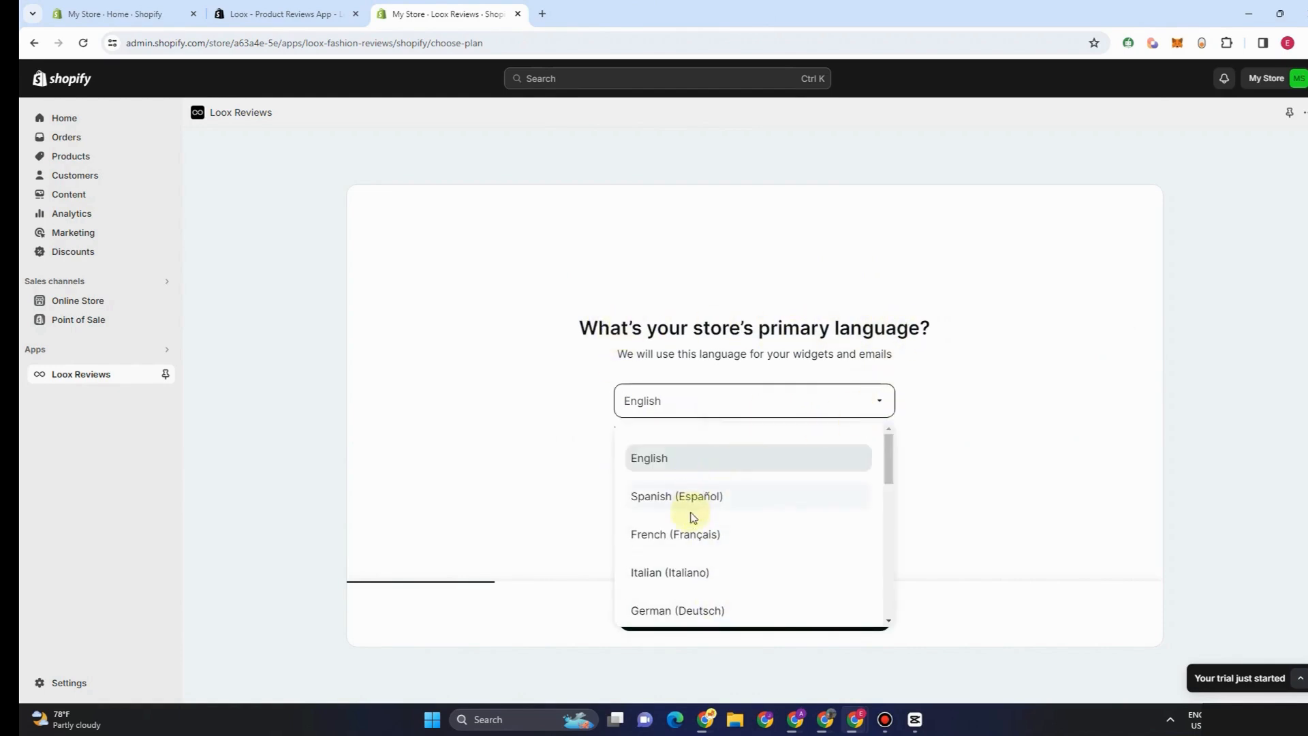
left_click(569, 552)
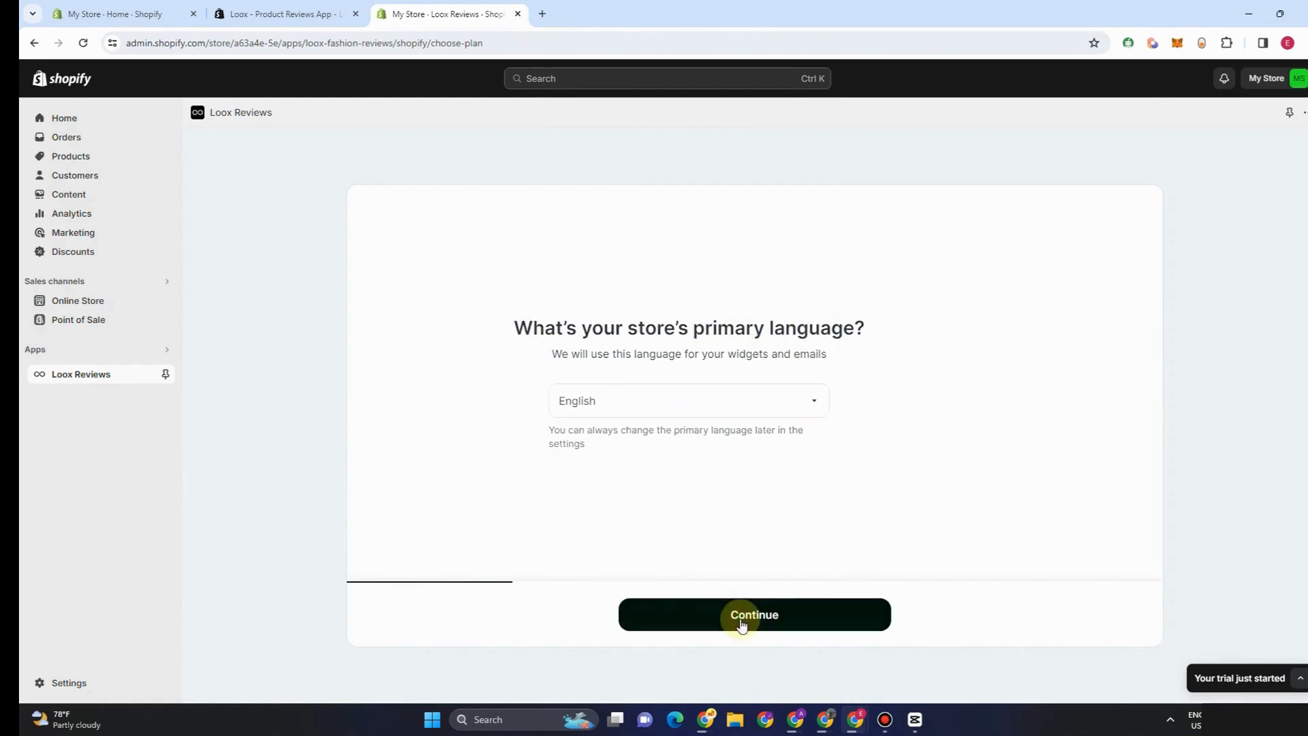
left_click(740, 622)
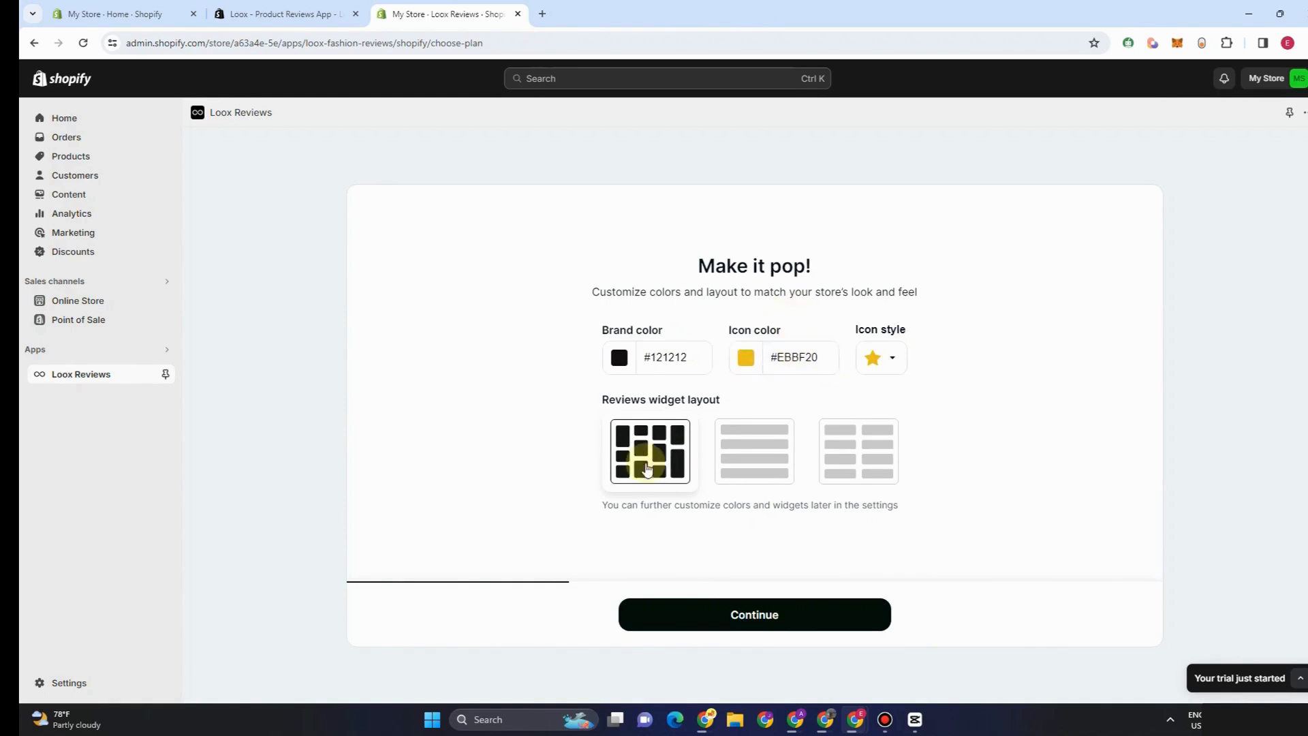
Accept the default review widget design, review requests 14 days after fulfillment, and discounts of 15% for photos and 20% for videos
left_click(790, 614)
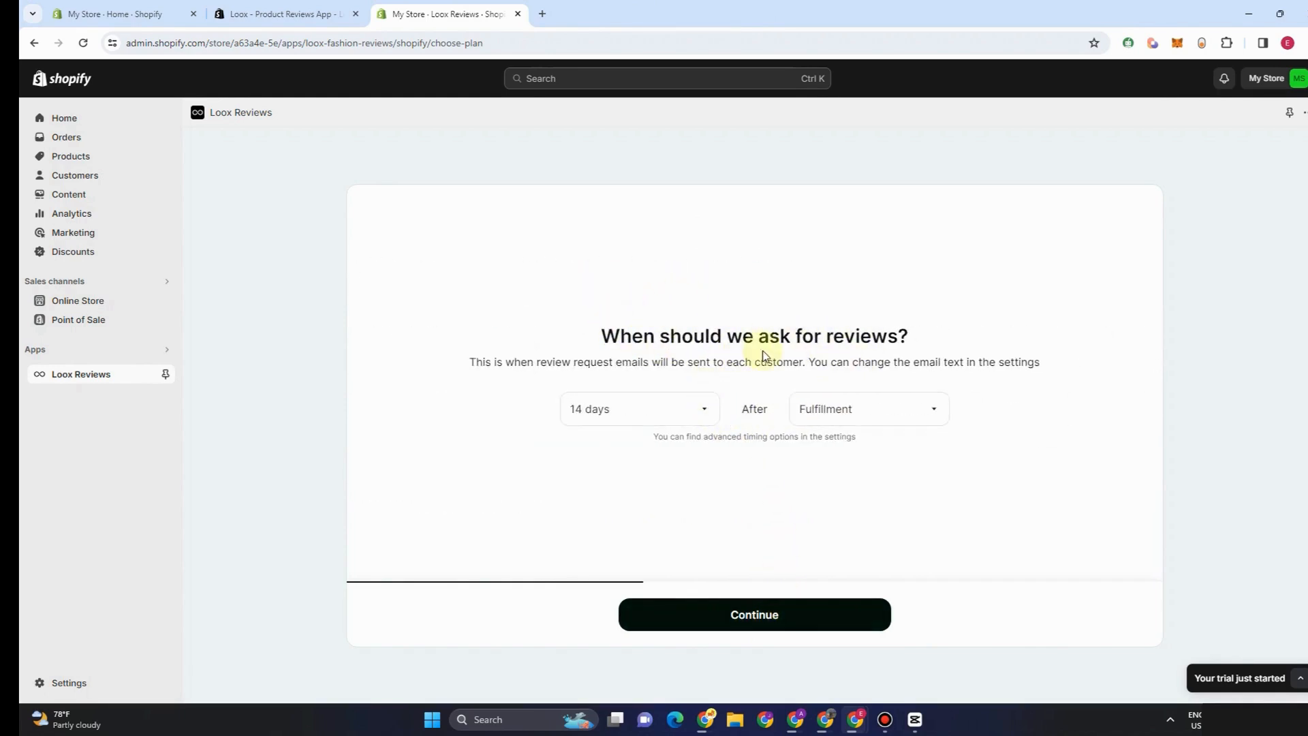
left_click(754, 614)
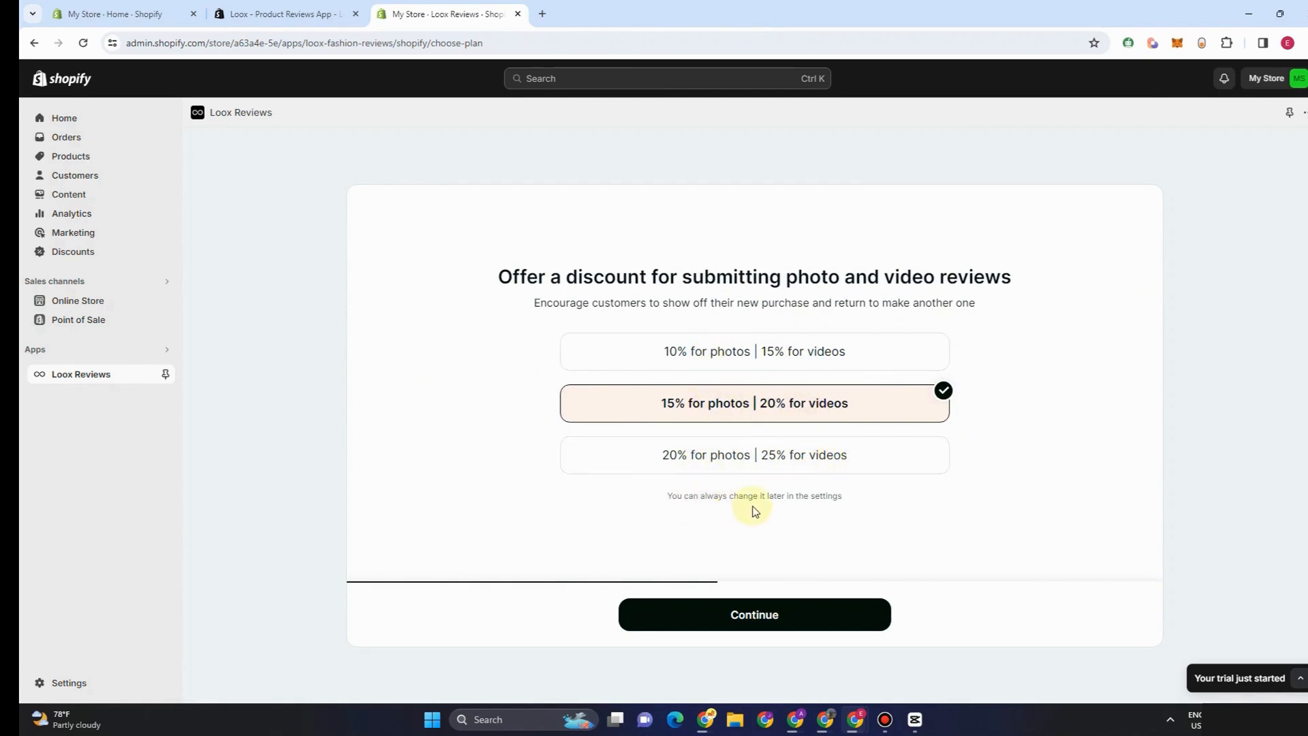
left_click(797, 616)
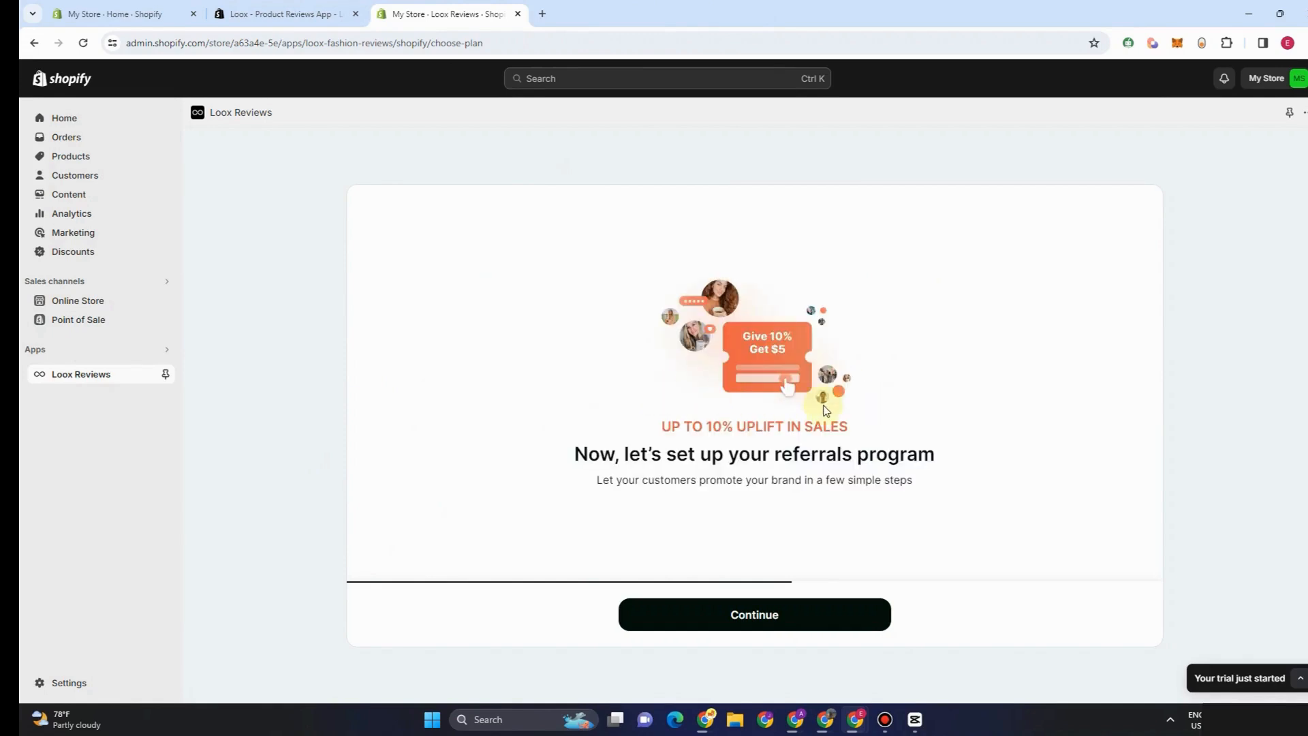
Begin the referrals program setup and keep both the post-purchase and the onsite referrals widgets enabled
left_click(759, 617)
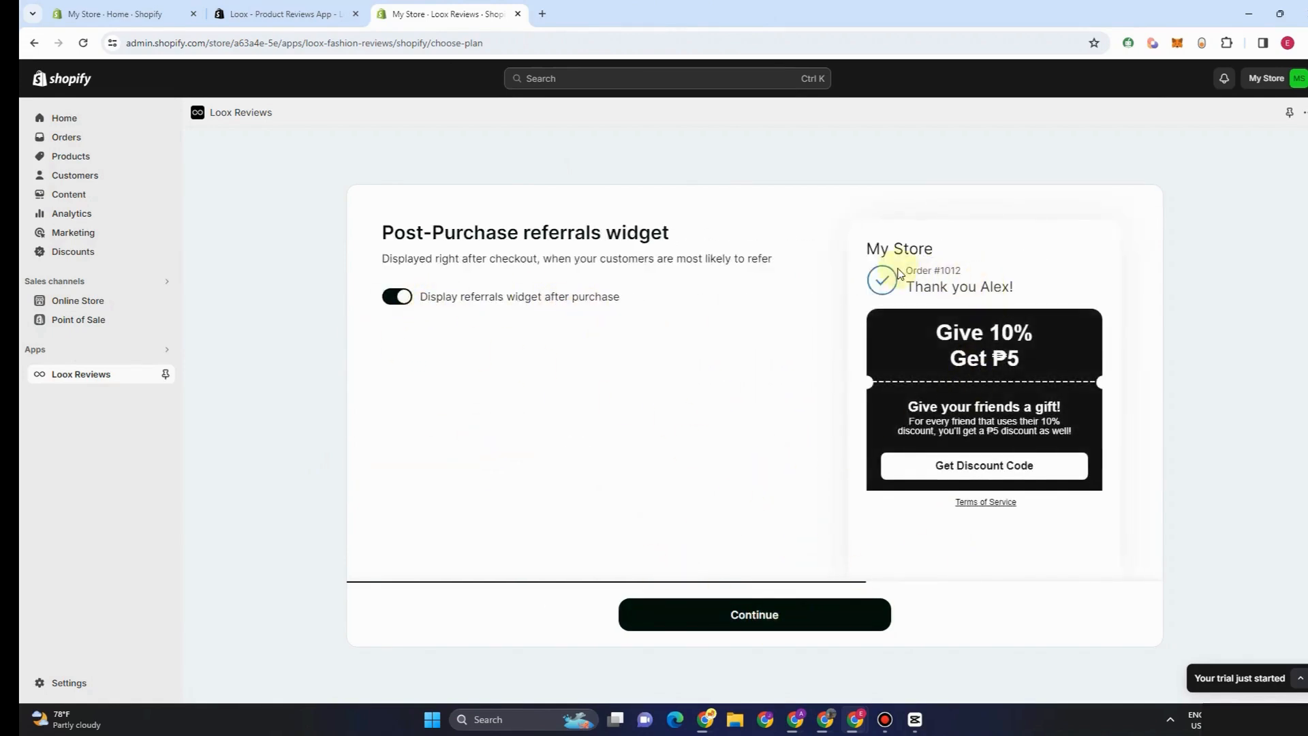
left_click(399, 300)
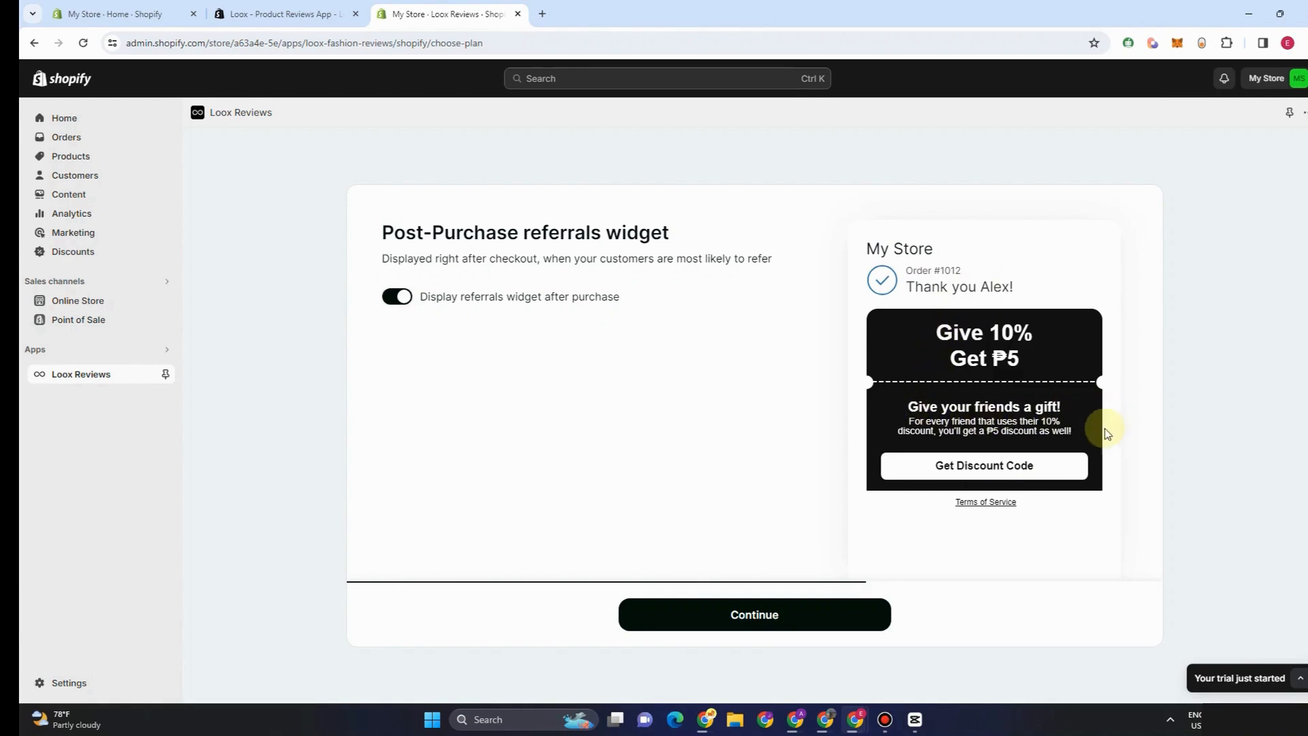
left_click(815, 615)
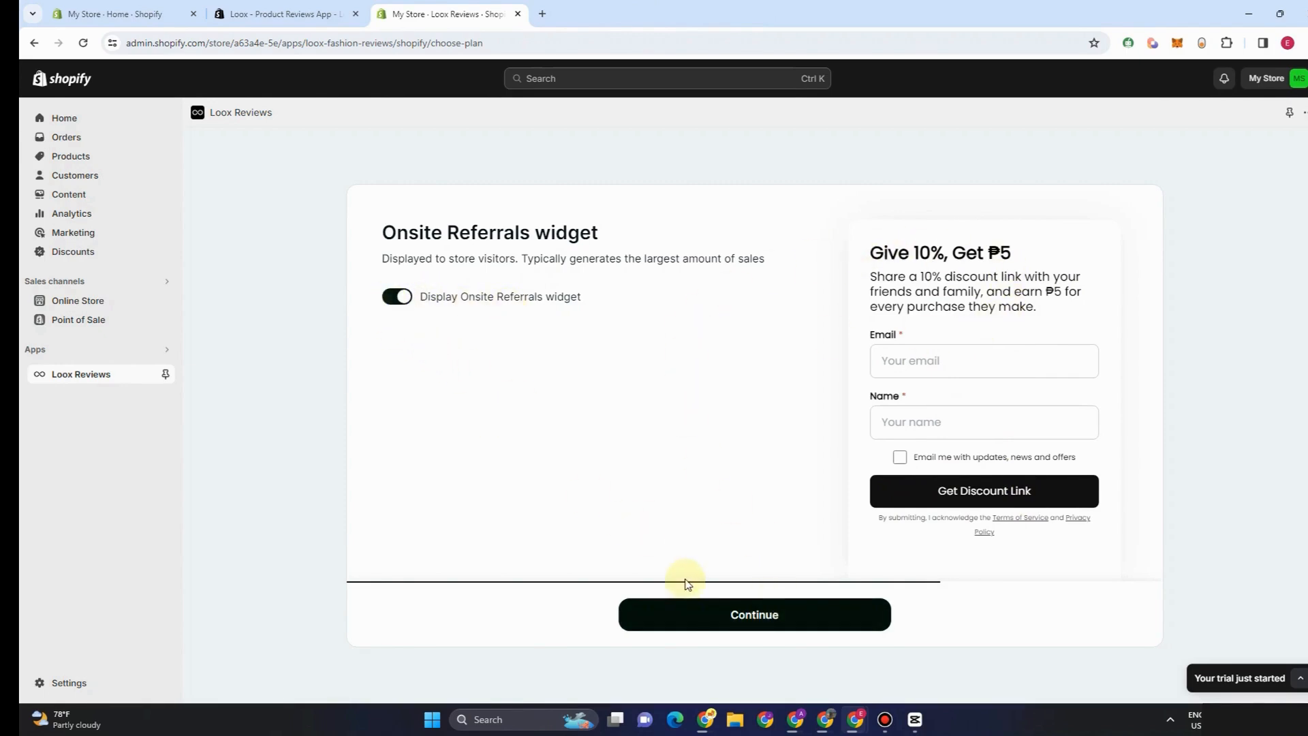
left_click(723, 621)
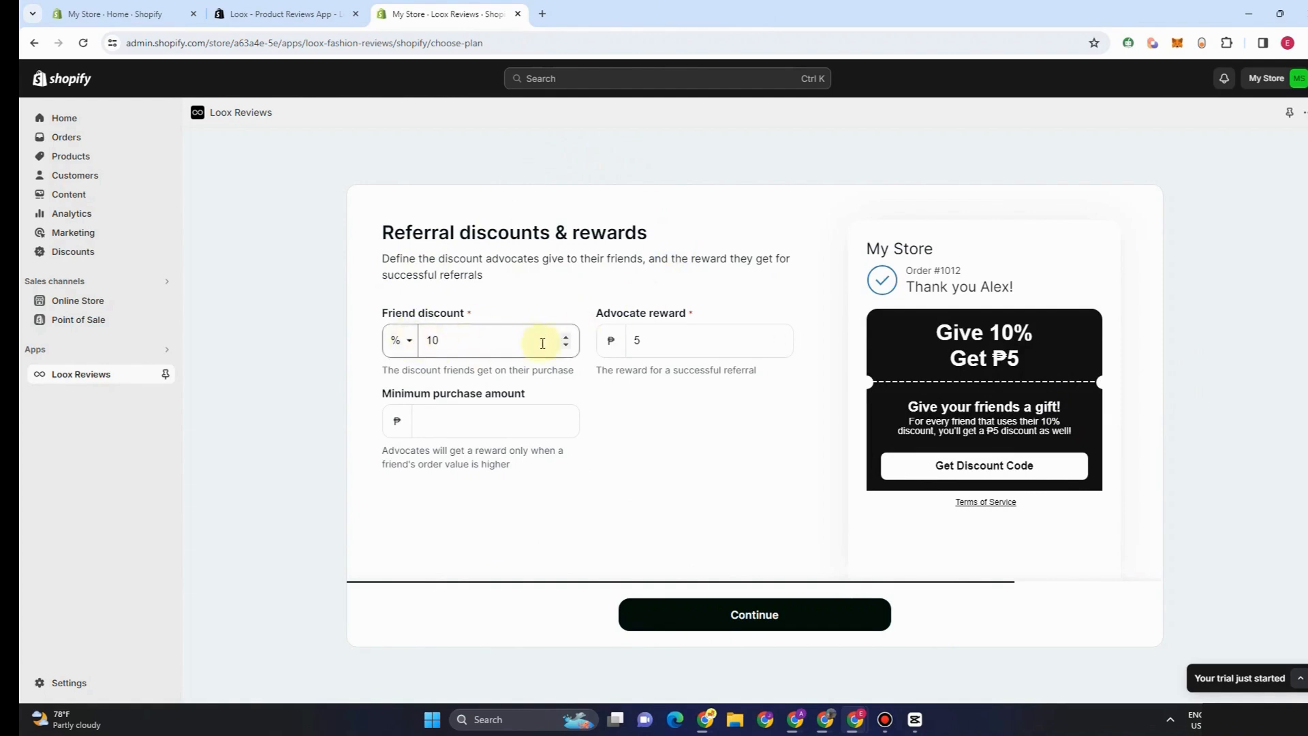
Set the friend discount for referrals to 15%
left_click(566, 346)
left_click(566, 338)
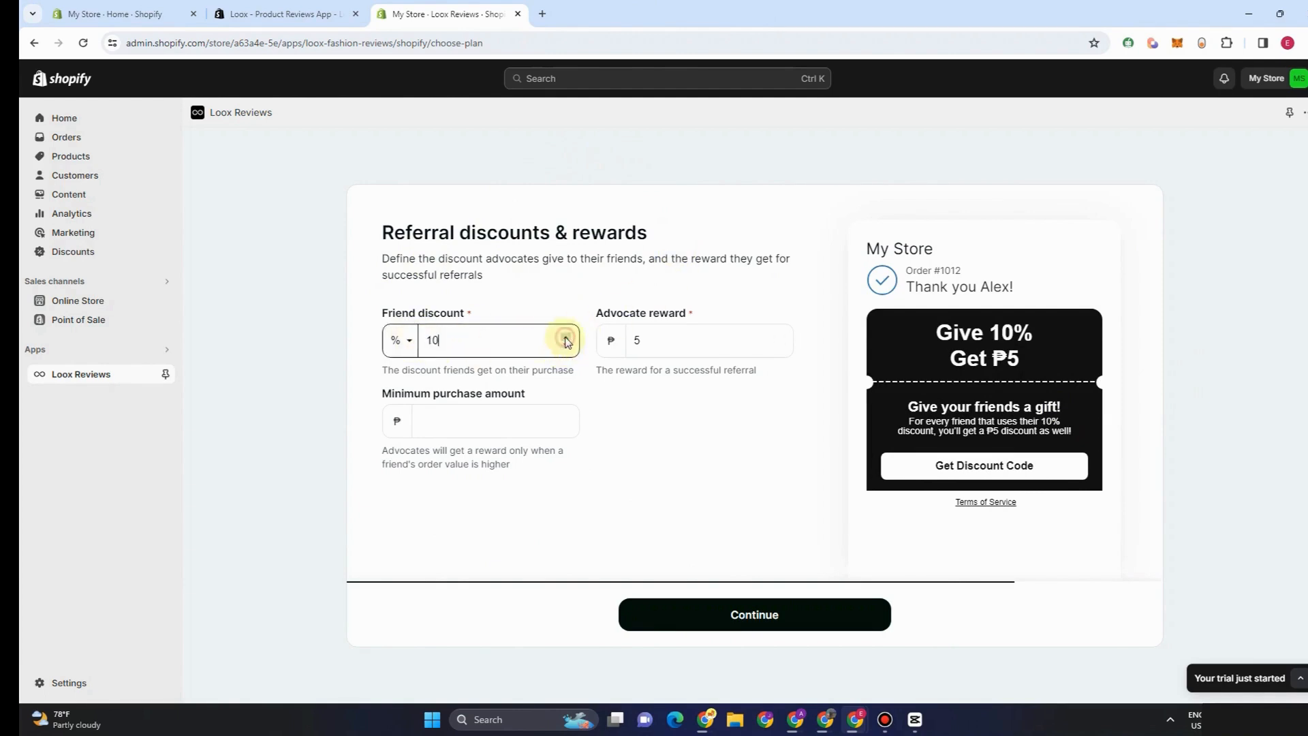
left_click(566, 337)
left_click(565, 337)
left_click(565, 337)
left_click(566, 338)
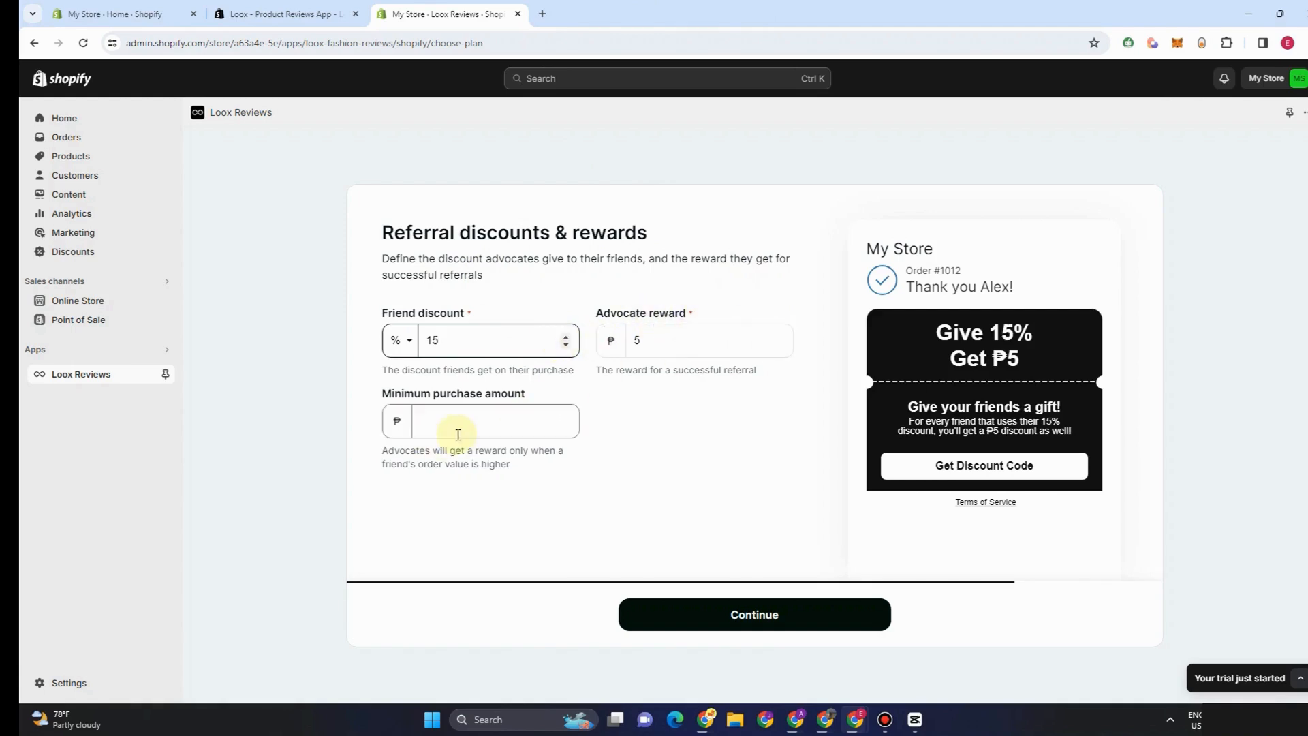
Set the minimum purchase amount for the referral reward to ₱500
left_click(566, 417)
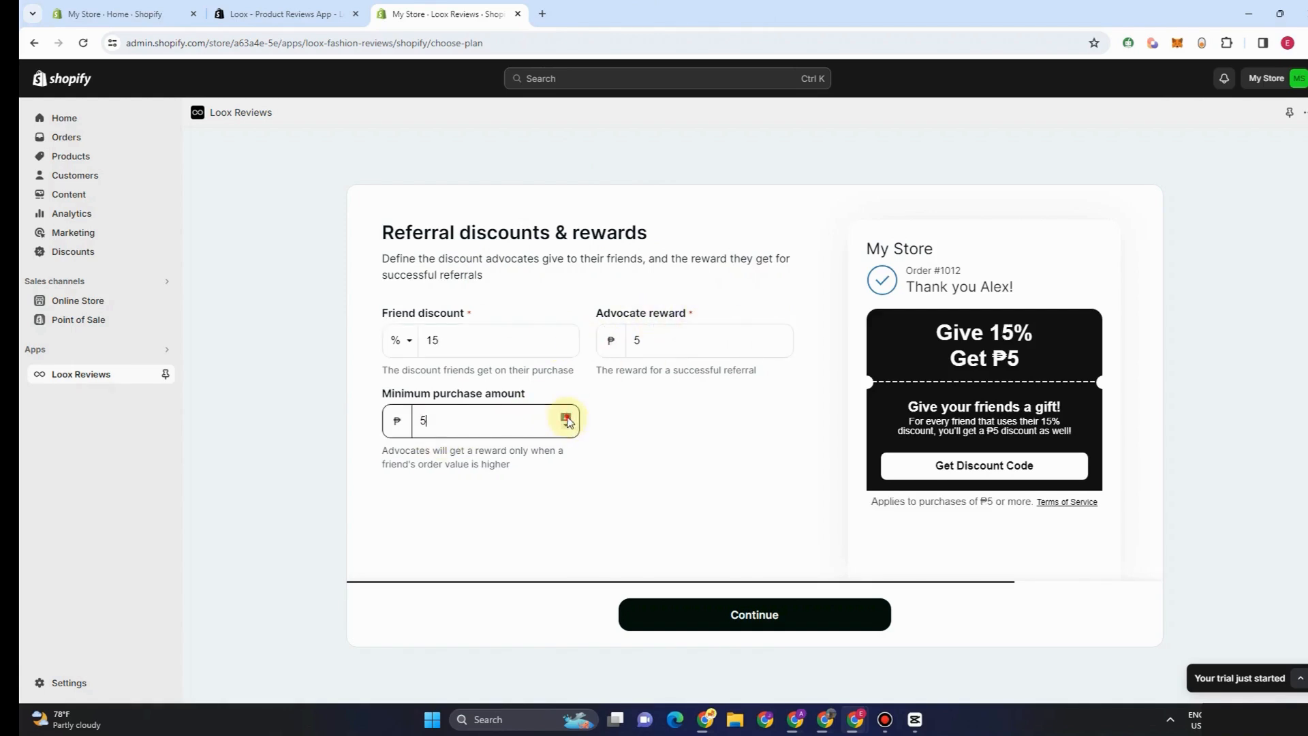
left_click(566, 417)
left_click_drag(506, 426, 384, 426)
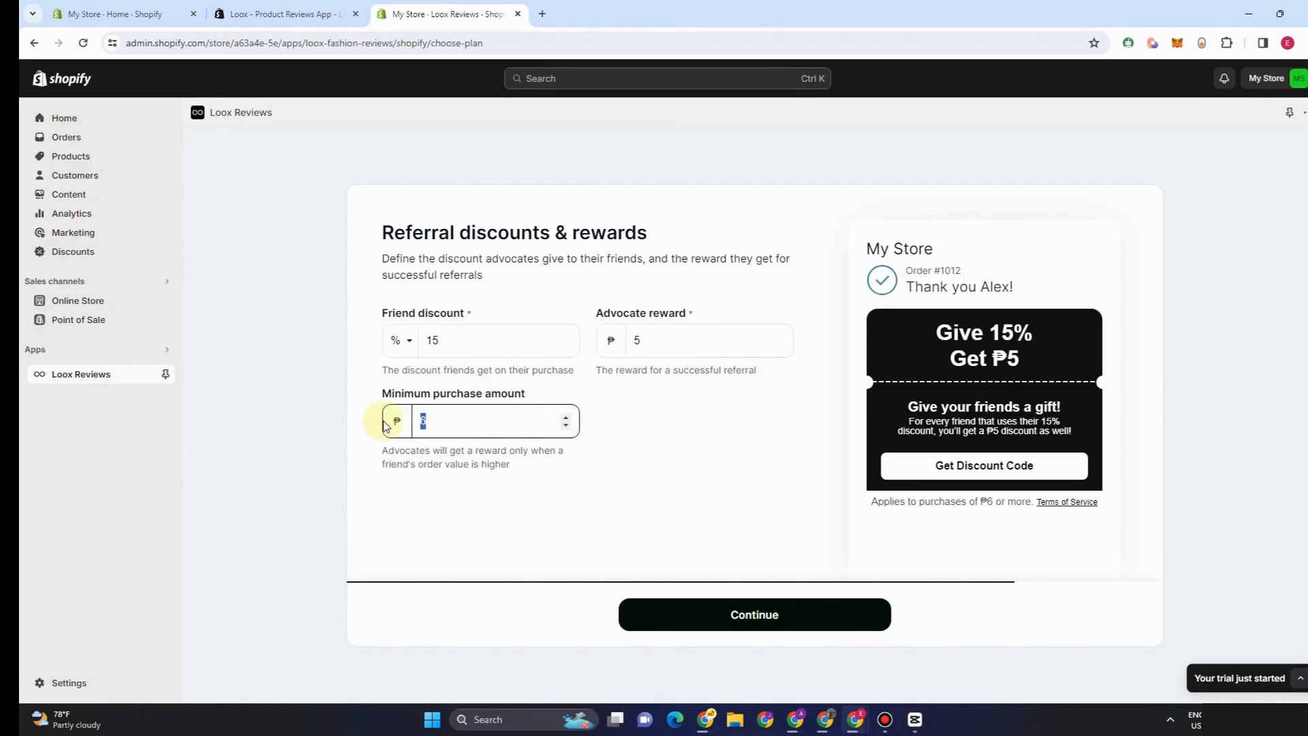
type("500")
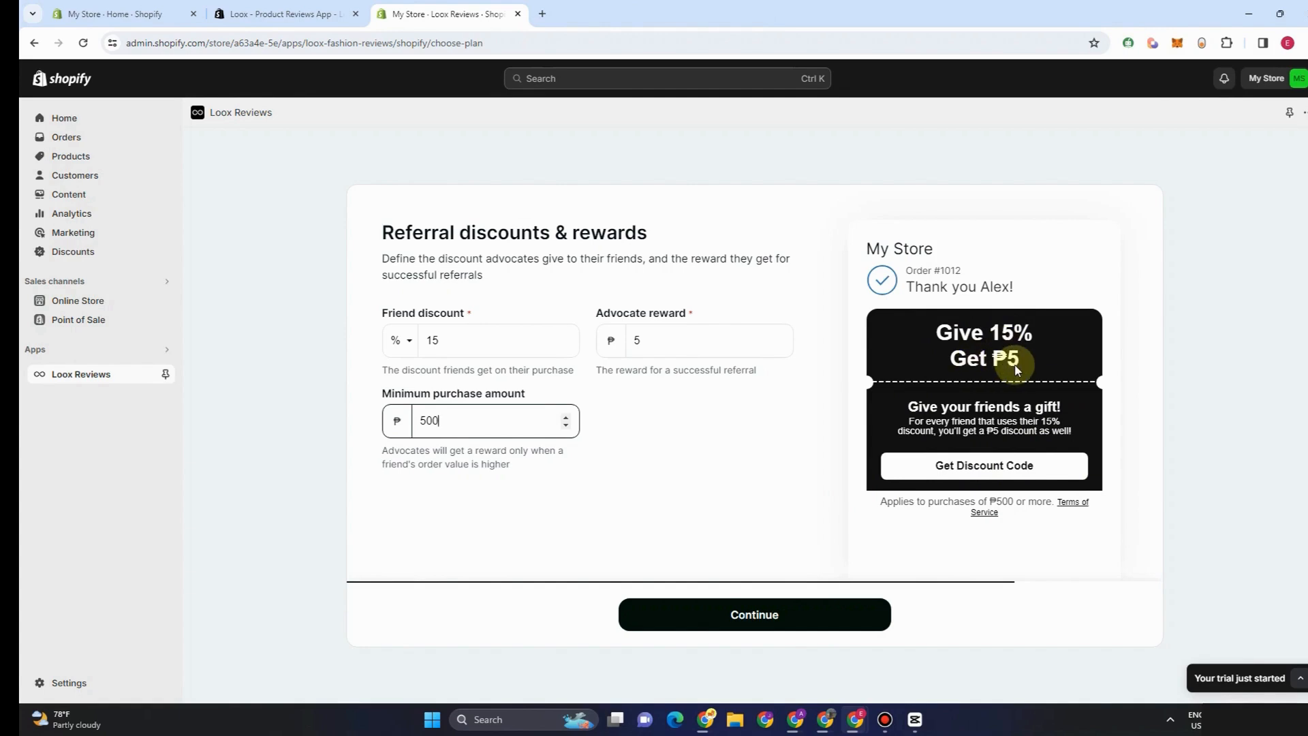
Raise the referral friend discount to 20%
left_click(459, 340)
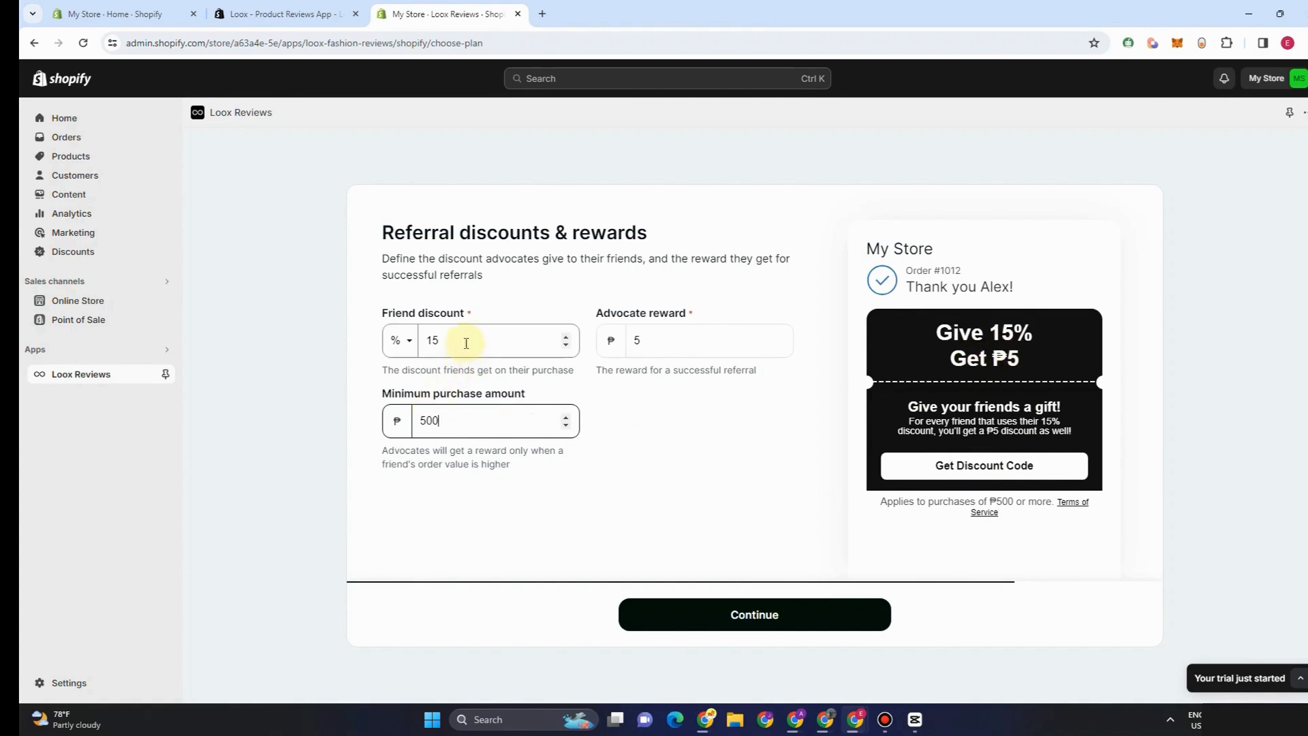
left_click(565, 344)
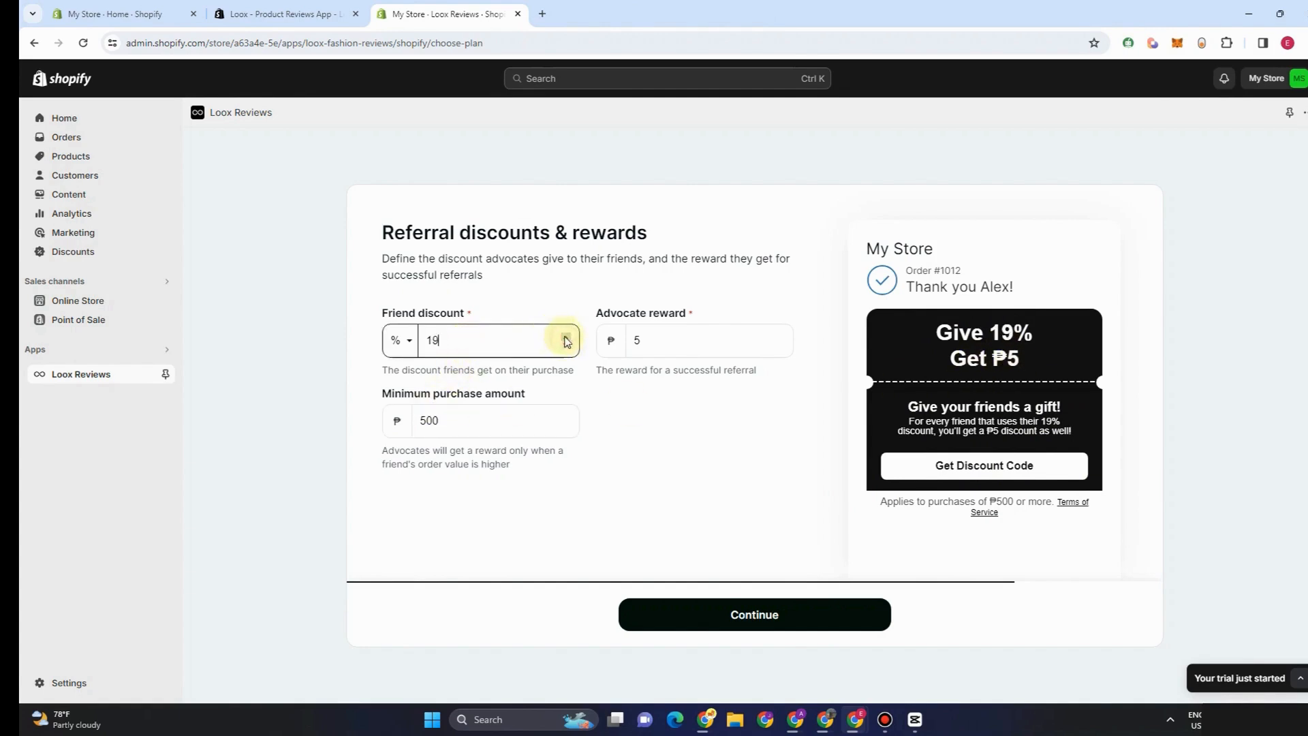
left_click(566, 336)
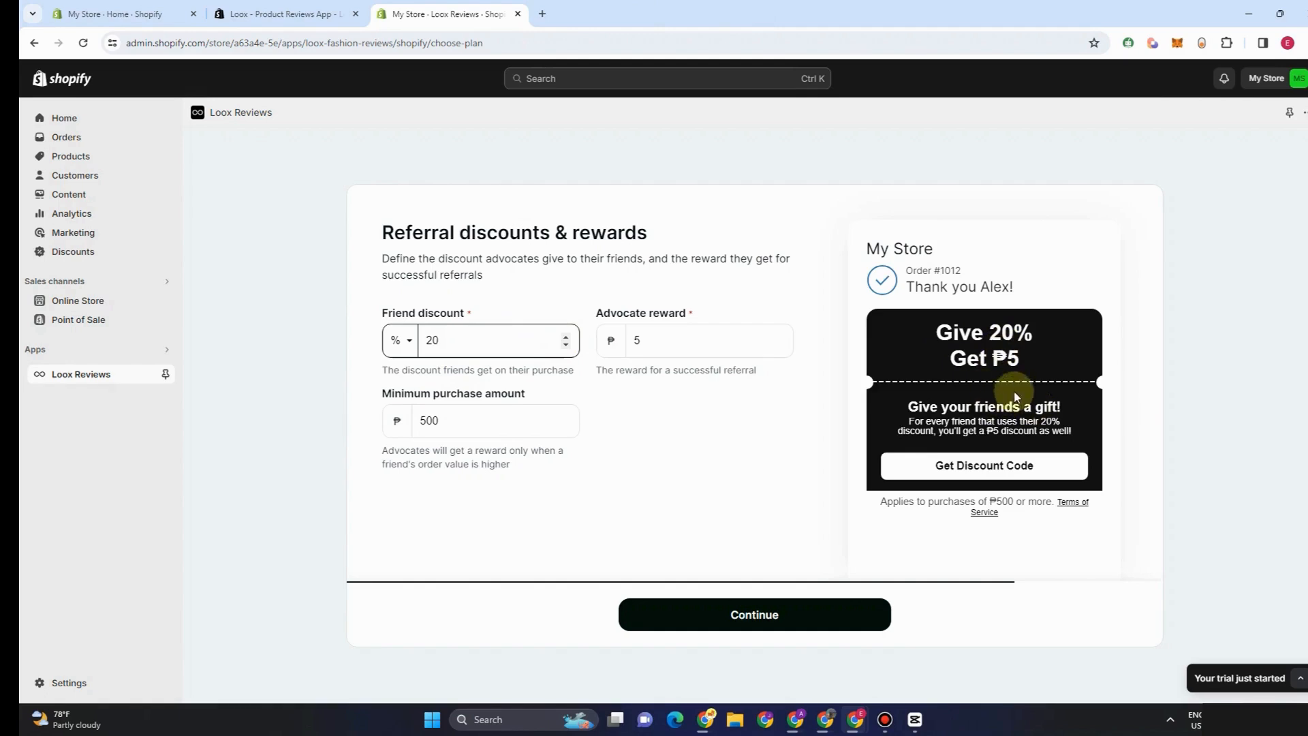
Set the advocate reward for a successful referral to ₱30
left_click(692, 340)
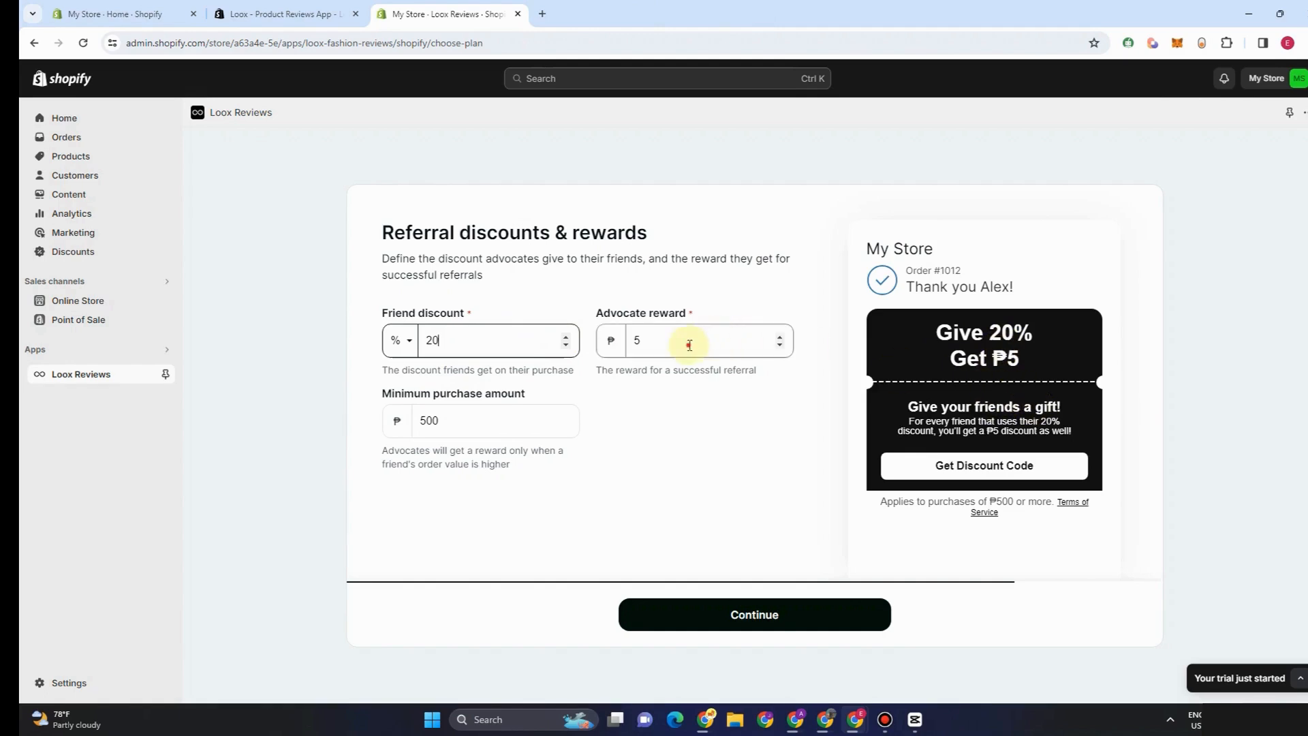
left_click(783, 337)
left_click(783, 337)
left_click(783, 337)
left_click(783, 336)
left_click(783, 336)
left_click(784, 337)
left_click(783, 337)
left_click(783, 337)
left_click(783, 337)
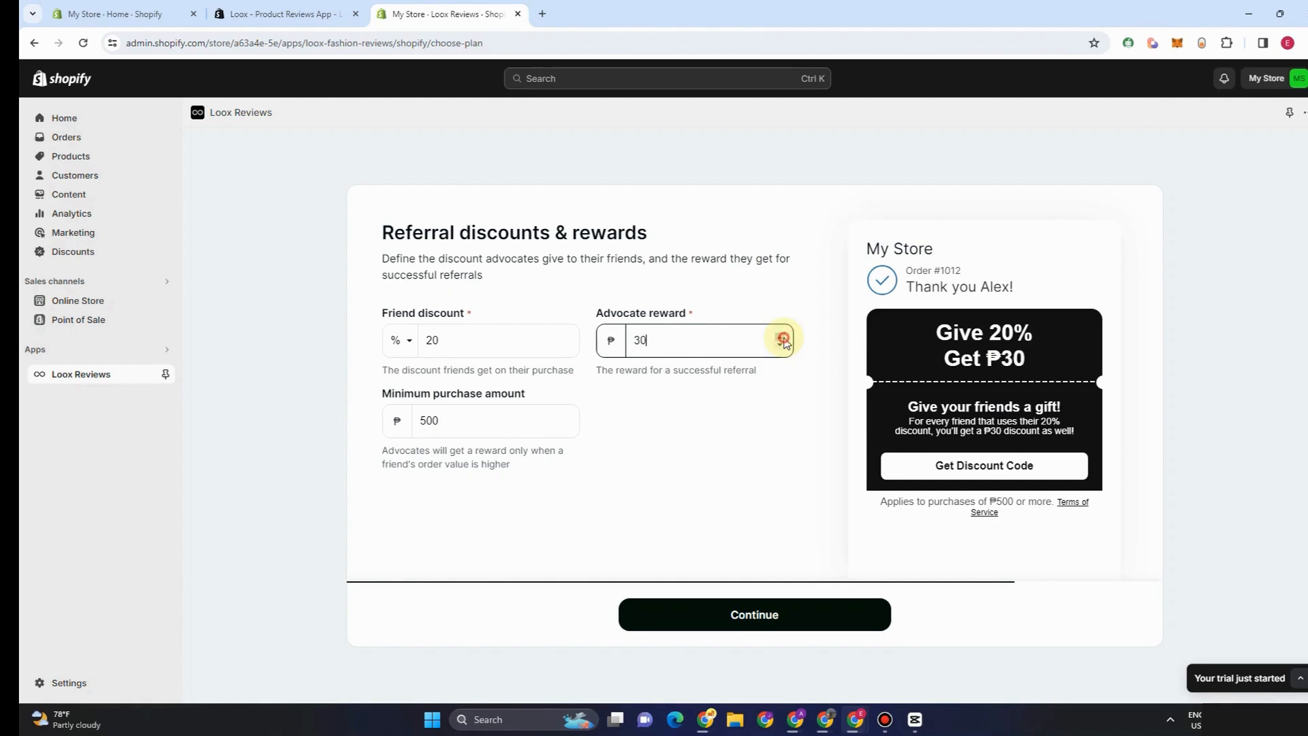
Raise the advocate reward for a successful referral to ₱50 and continue to the theme setup stage
left_click(783, 337)
left_click(783, 337)
left_click(783, 337)
left_click(783, 336)
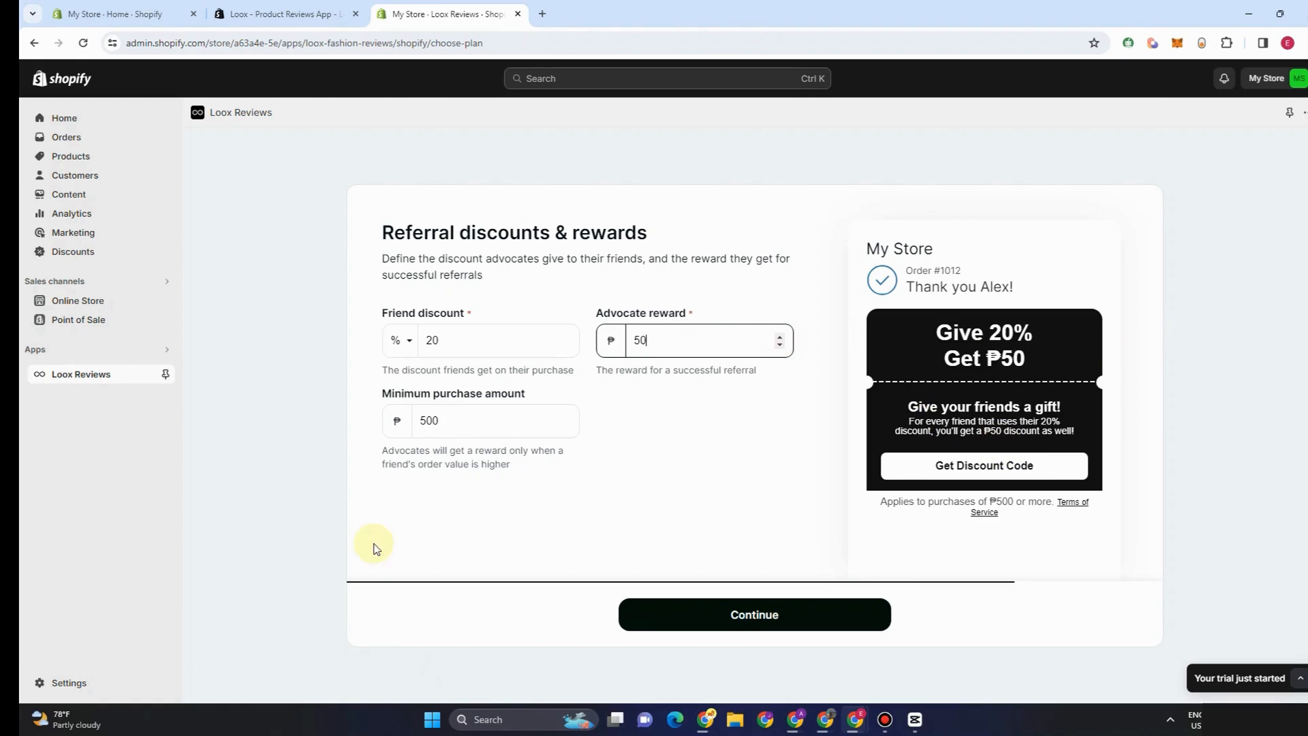
left_click(780, 619)
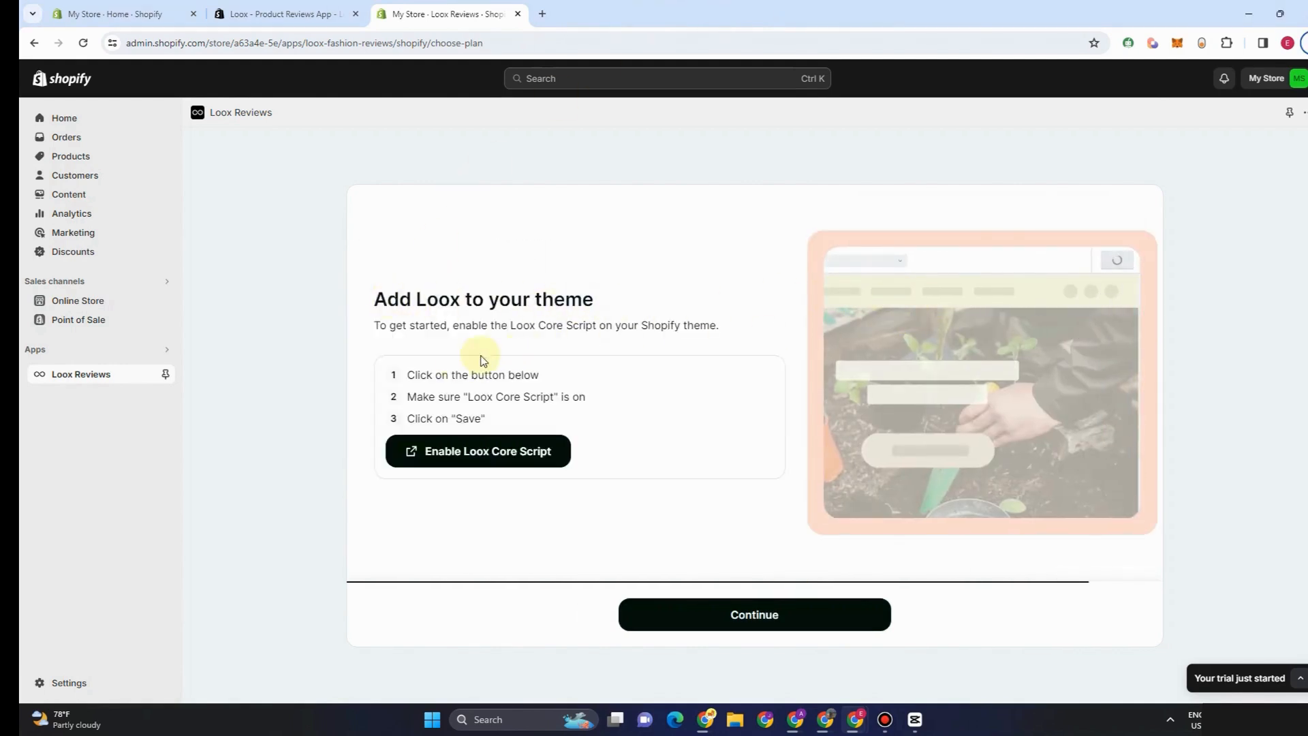
Launch the Loox Core Script activation for the theme and finish the onboarding by entering the Loox admin
left_click(477, 462)
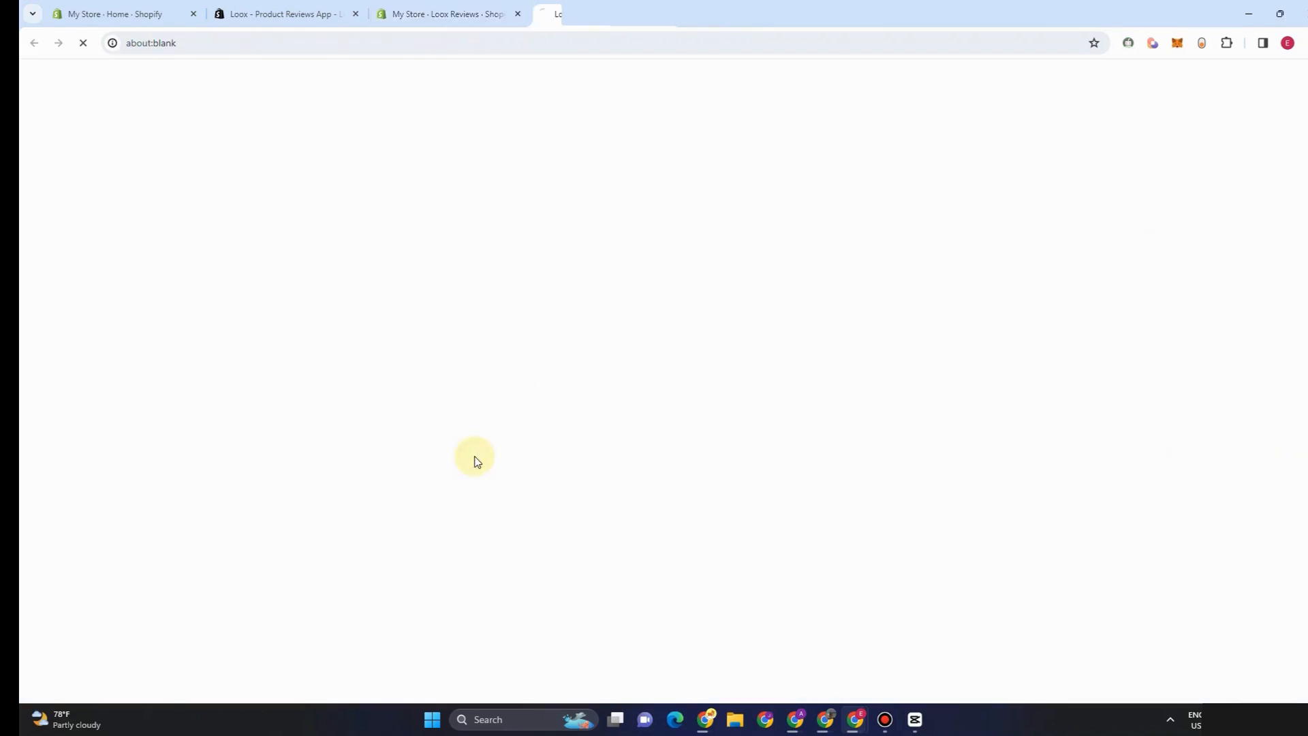
left_click(456, 14)
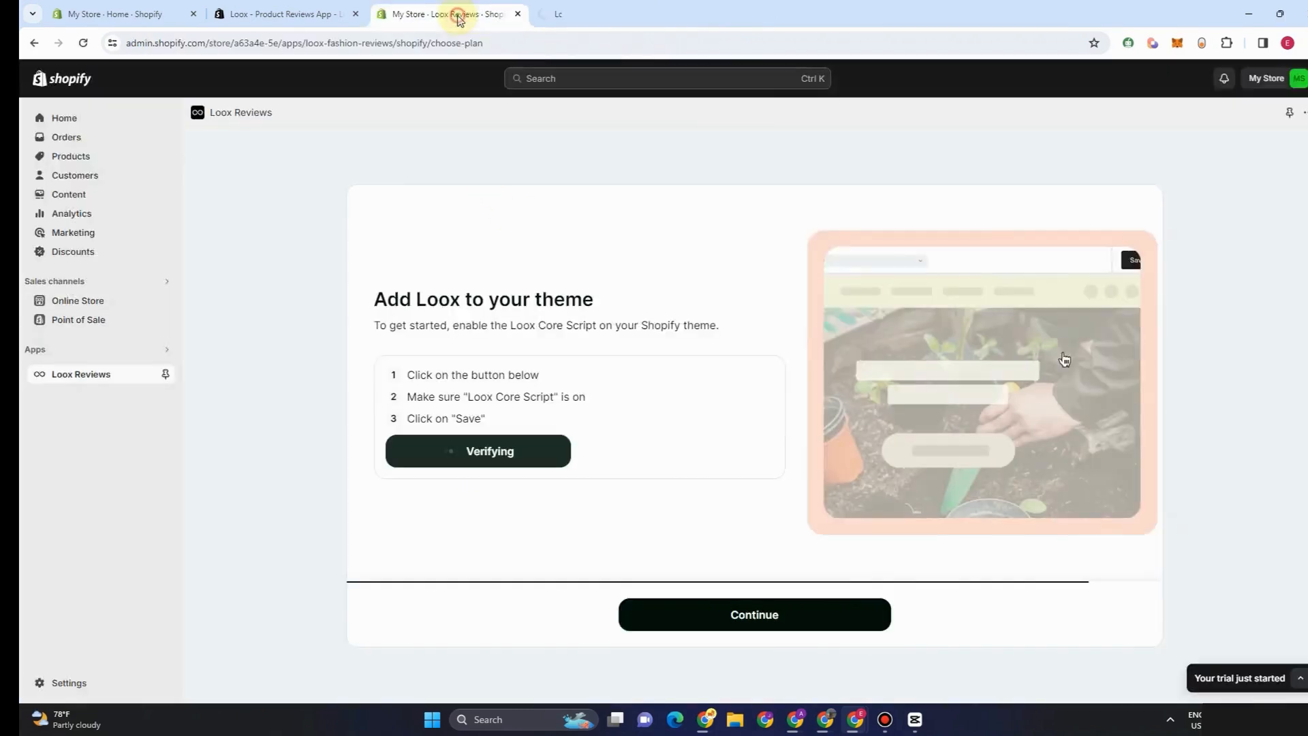
left_click(815, 622)
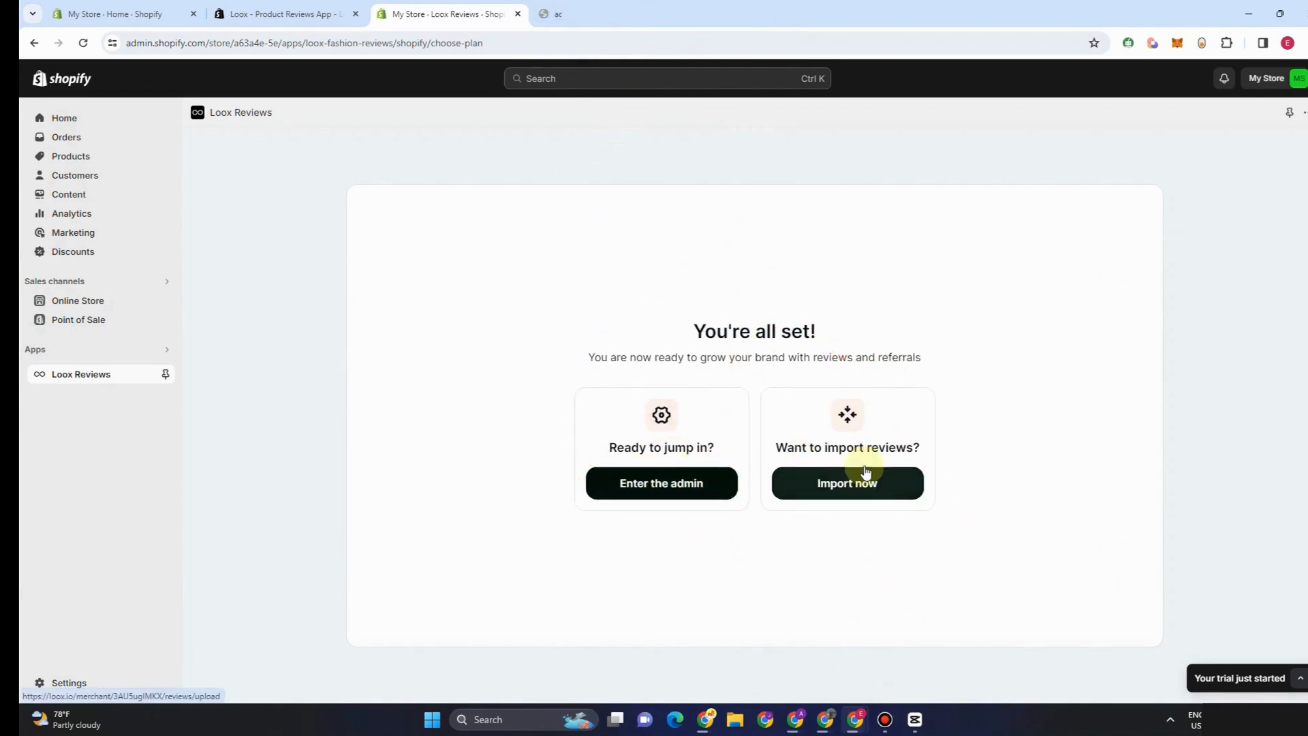
left_click(675, 490)
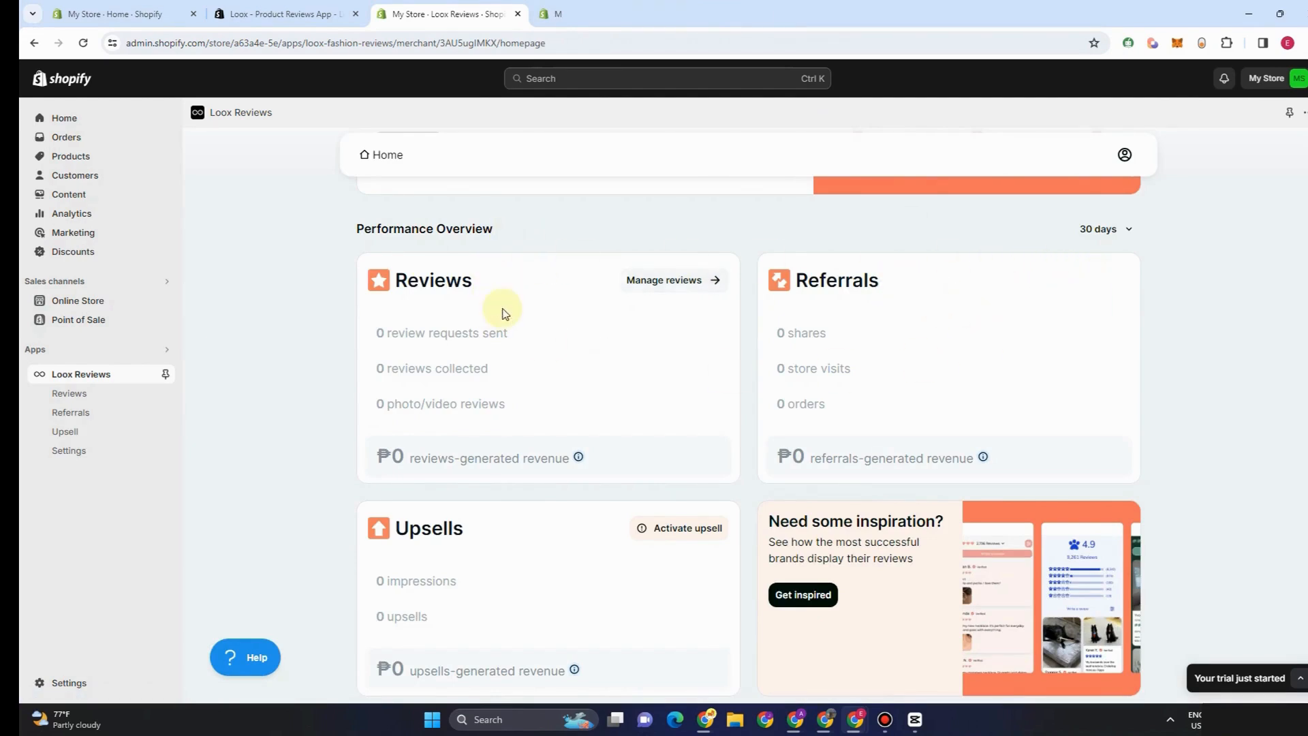
scroll(677, 495, "down", 1)
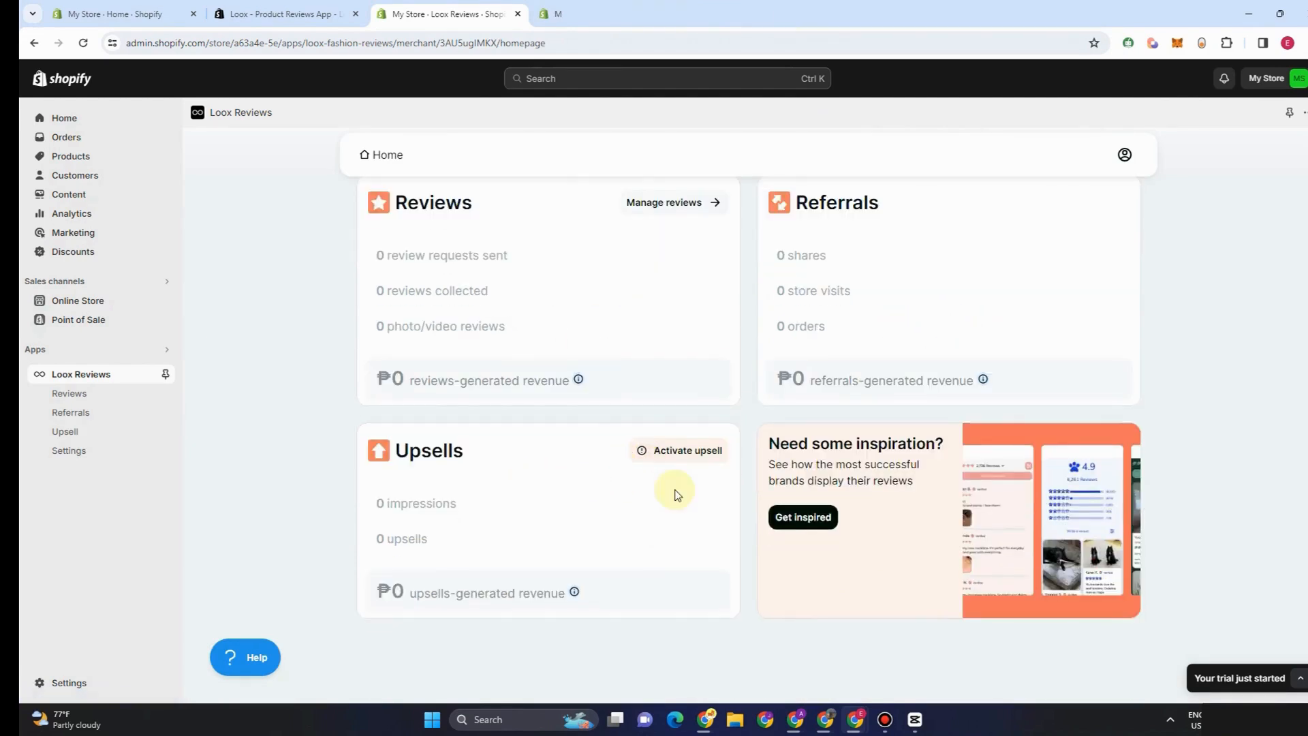
Go to the Collect reviews settings and expand the Managing new reviews section
left_click(103, 405)
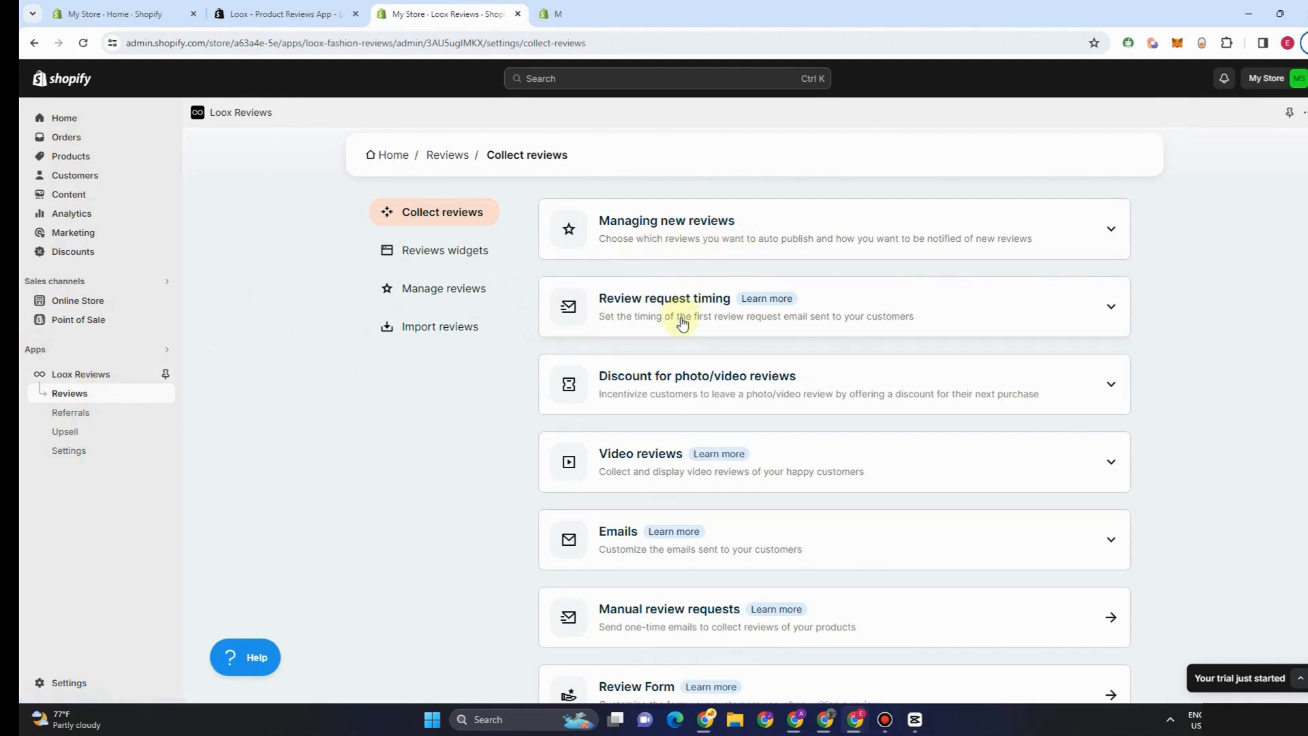
scroll(693, 549, "down", 2)
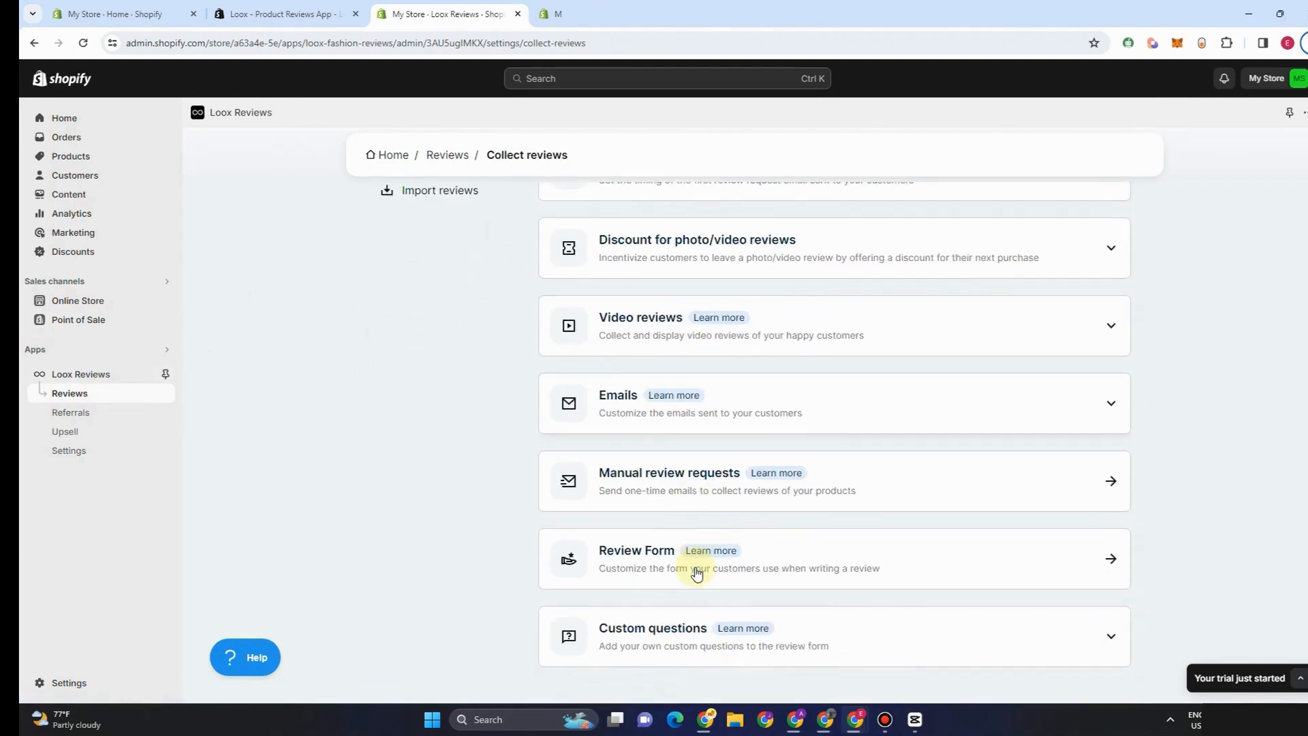
scroll(695, 368, "up", 3)
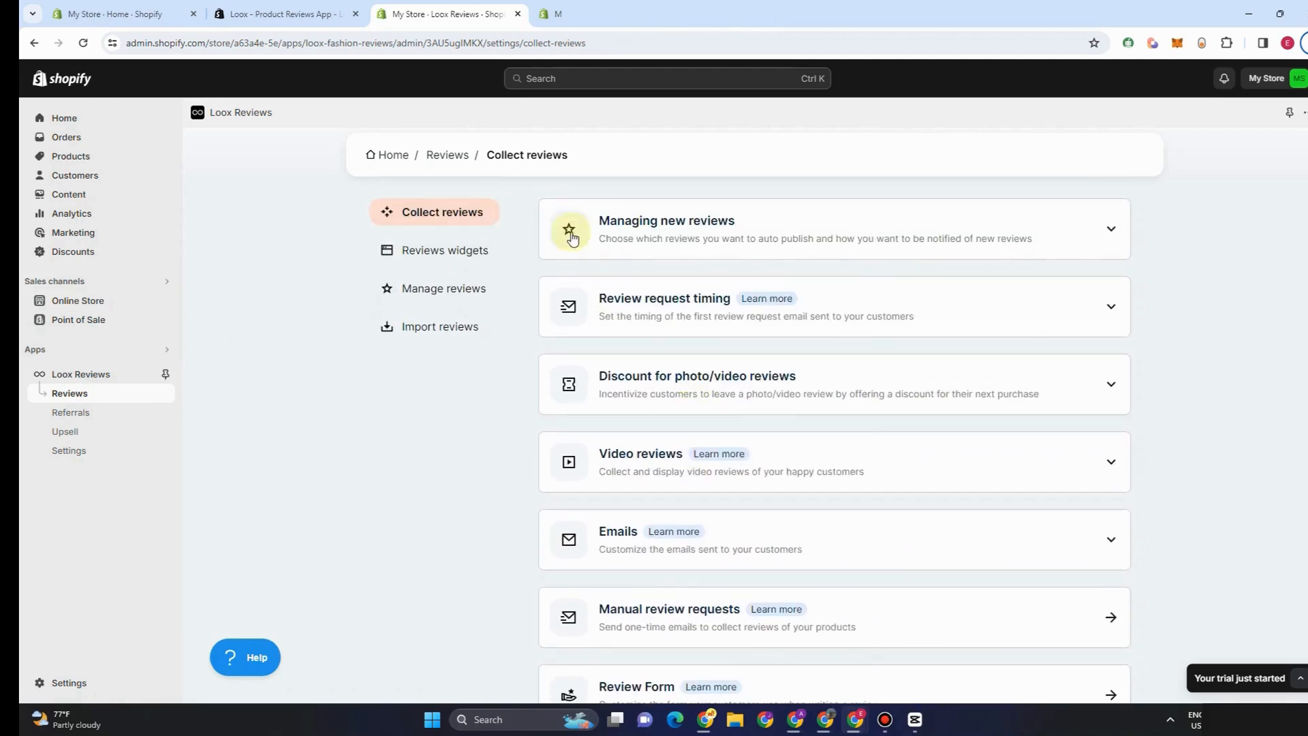
left_click(667, 220)
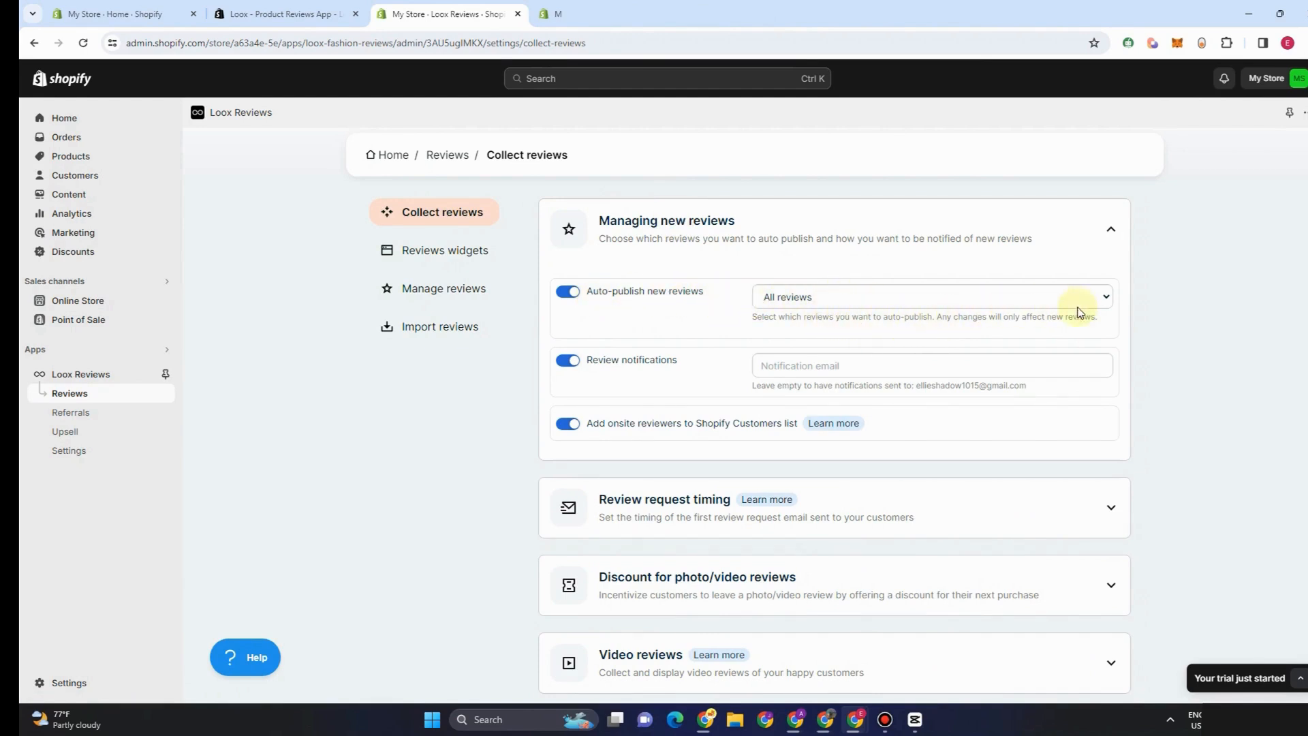
Restrict auto-publishing of new reviews to 5 star reviews and confirm the 14-day publishing rule
left_click(1104, 297)
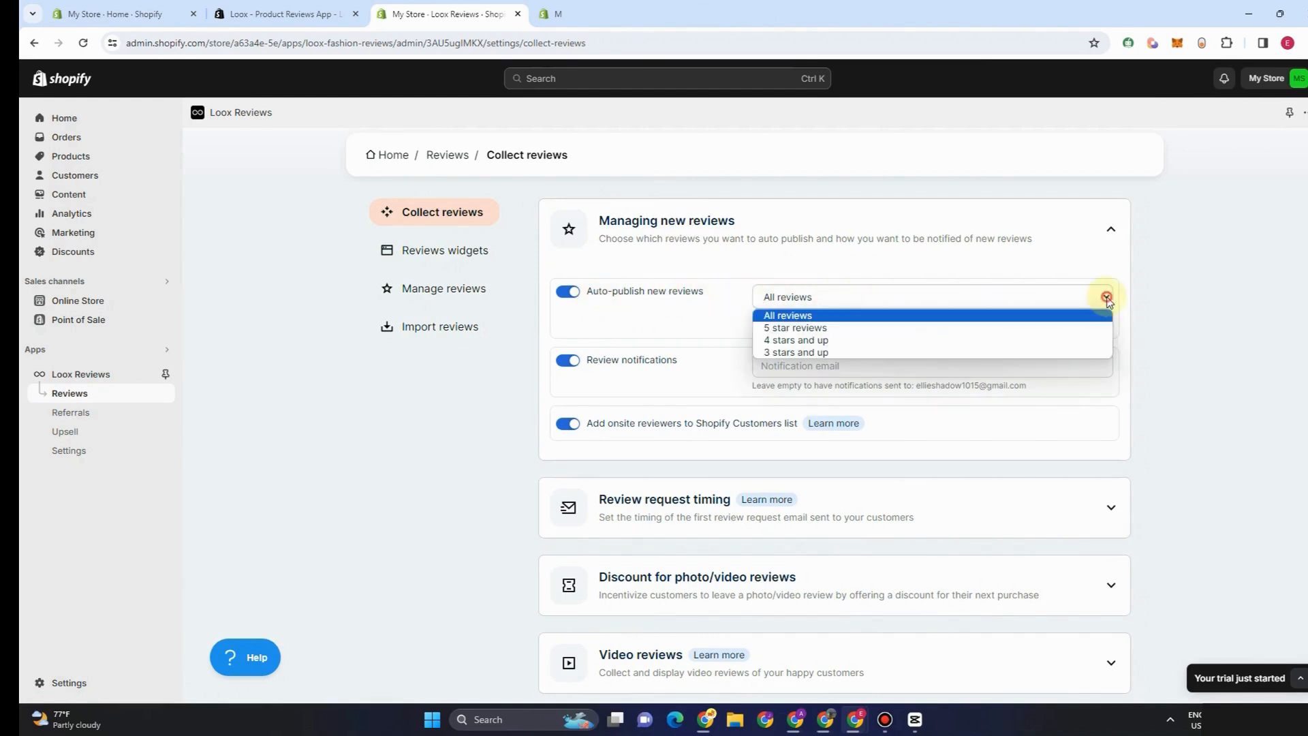
left_click(811, 329)
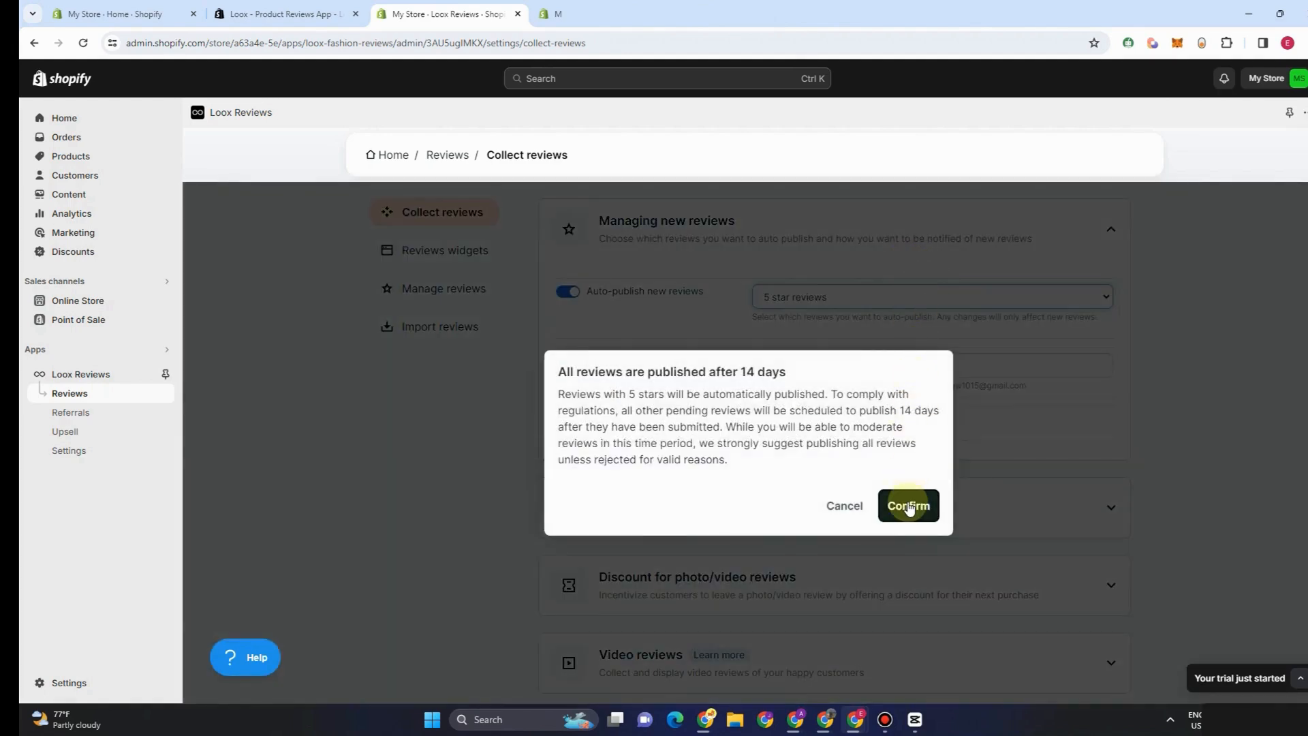
left_click(906, 510)
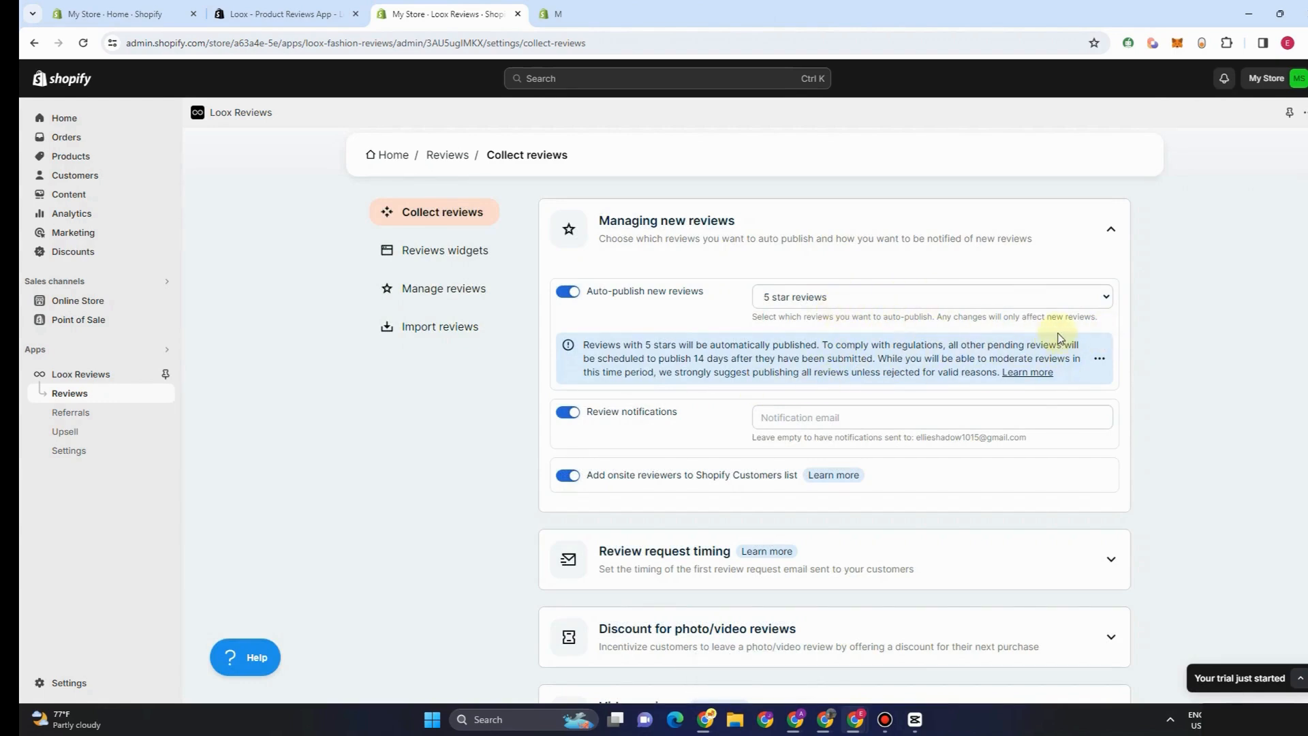
Switch auto-publishing of new reviews back to All reviews
left_click(1105, 306)
left_click(906, 312)
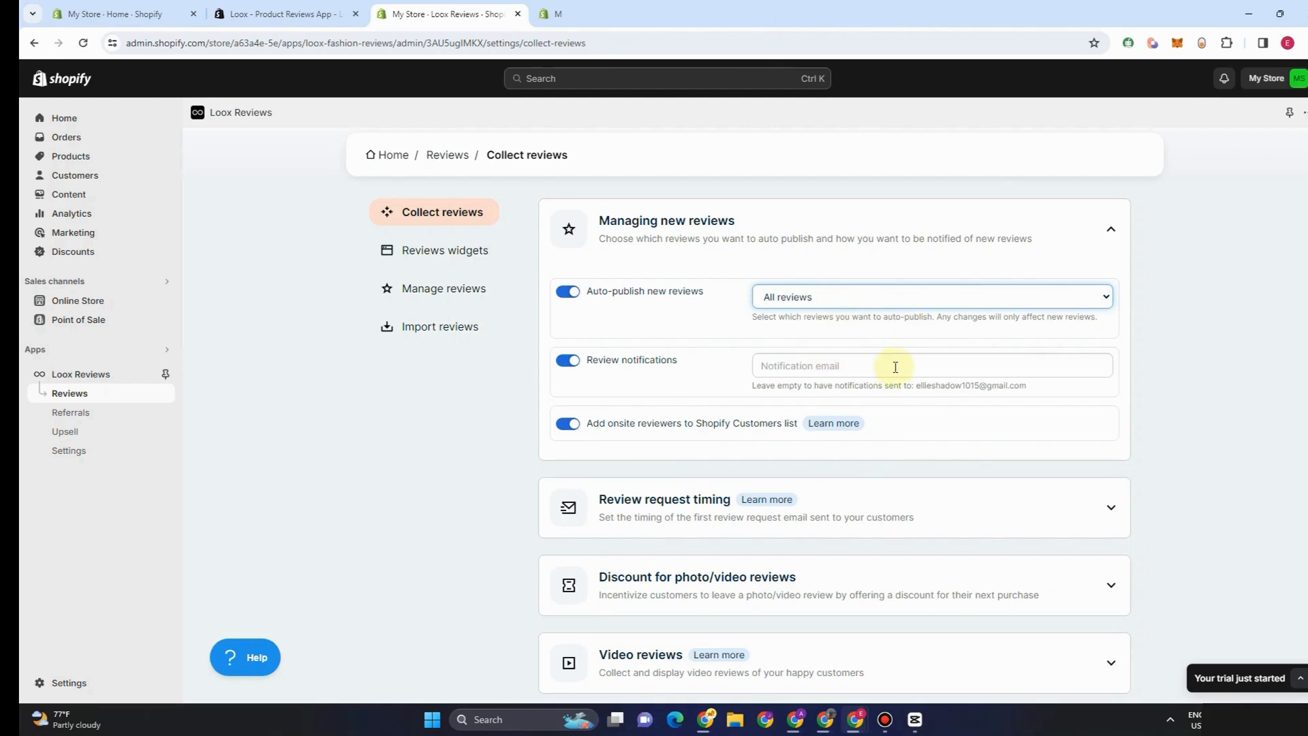
left_click(796, 366)
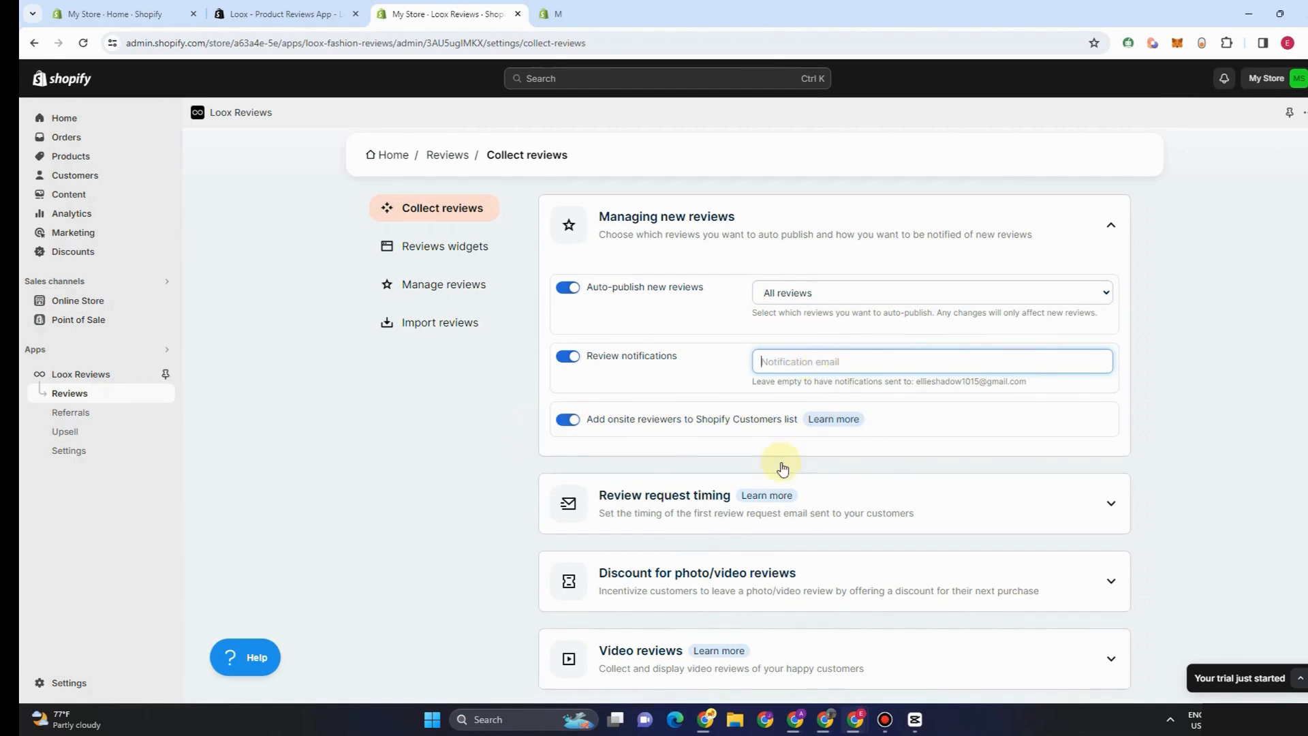
Set the review request timing so the first email goes out 10 days after Purchase
scroll(947, 447, "down", 2)
left_click(1111, 371)
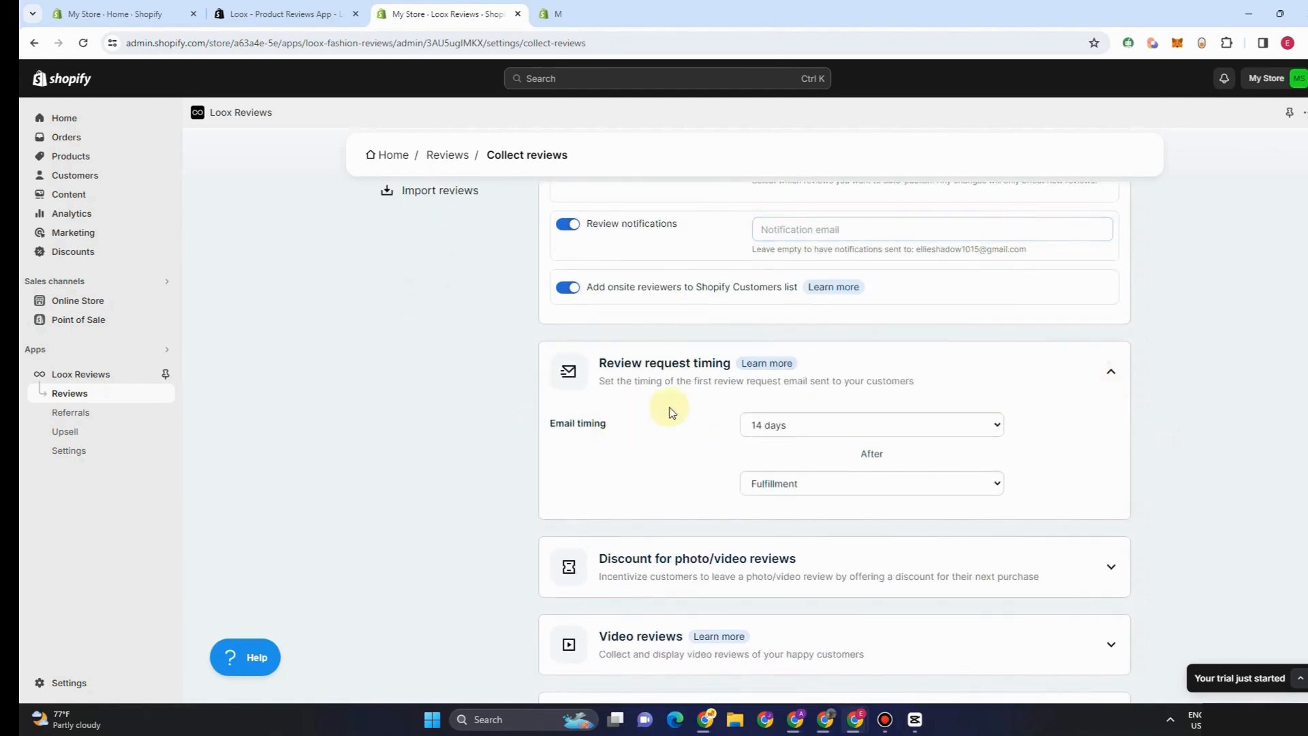
left_click(990, 435)
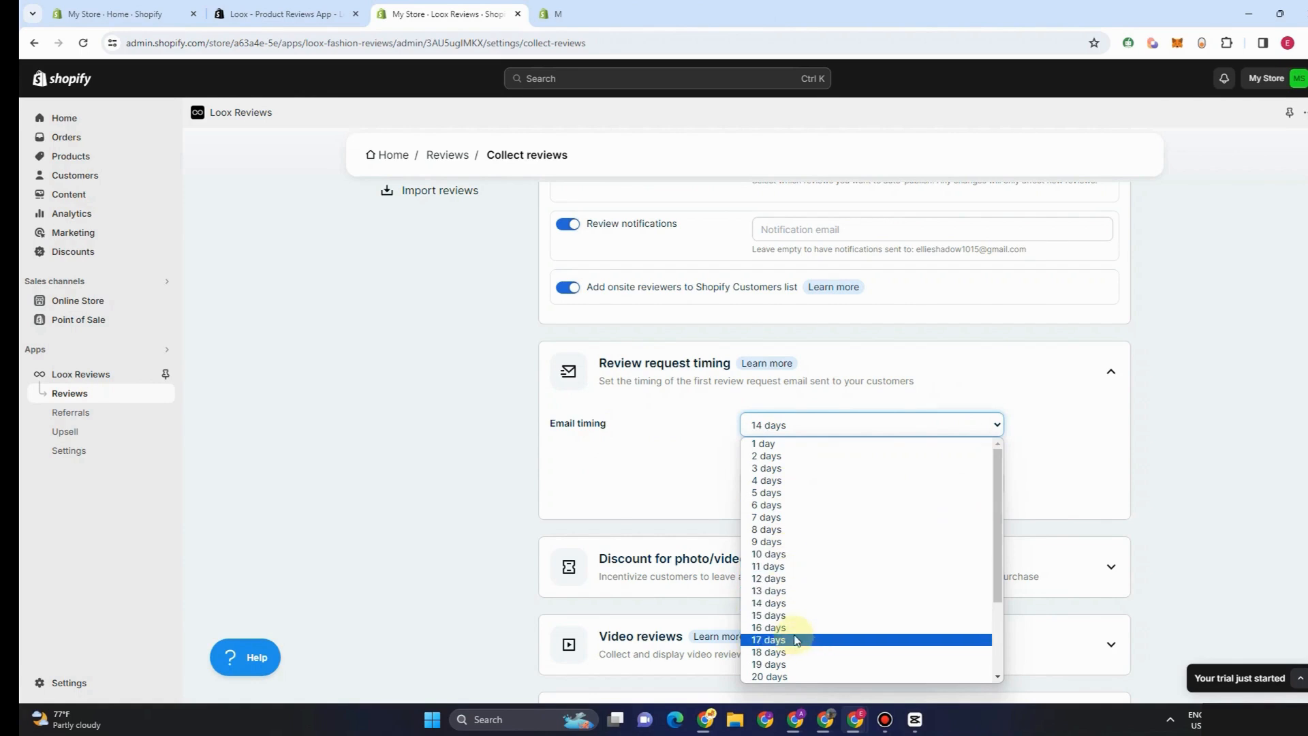
left_click(796, 554)
left_click(922, 489)
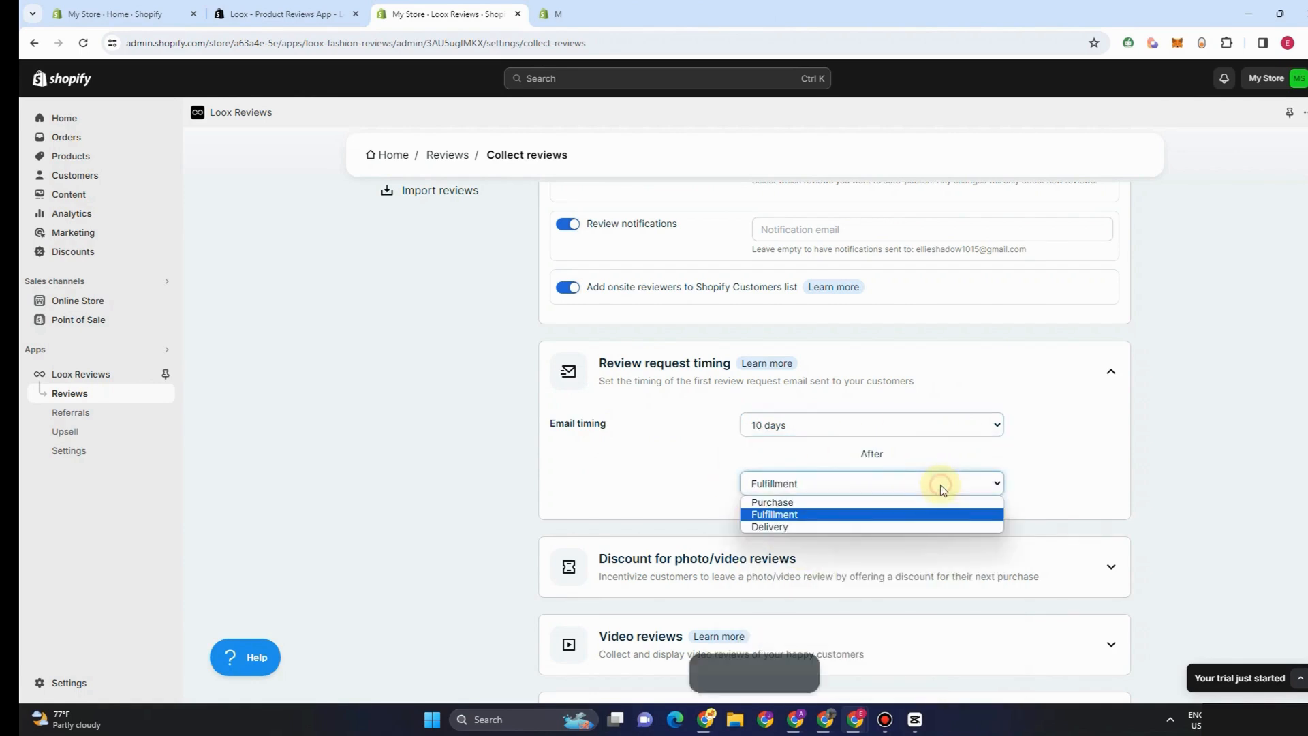
left_click(789, 503)
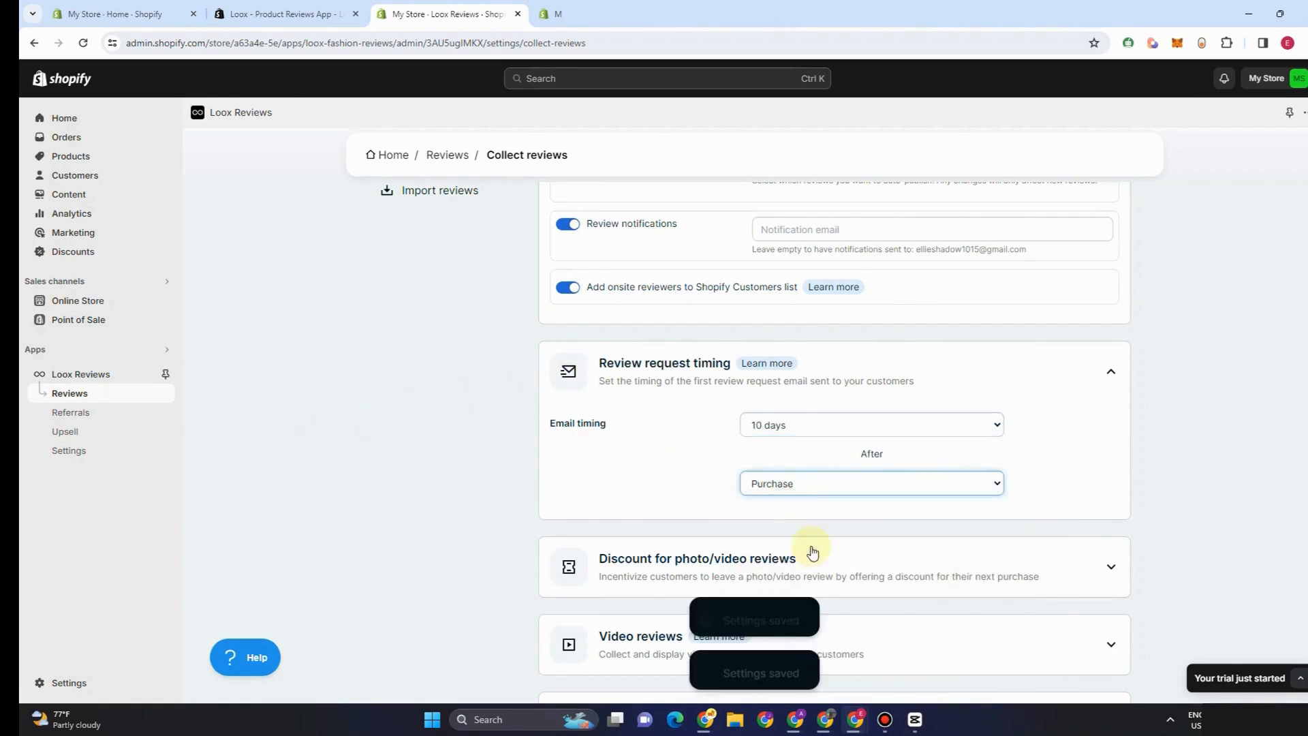
Set the photo/video review discount amount to 30% and its expiry to 30 Days
scroll(783, 508, "down", 3)
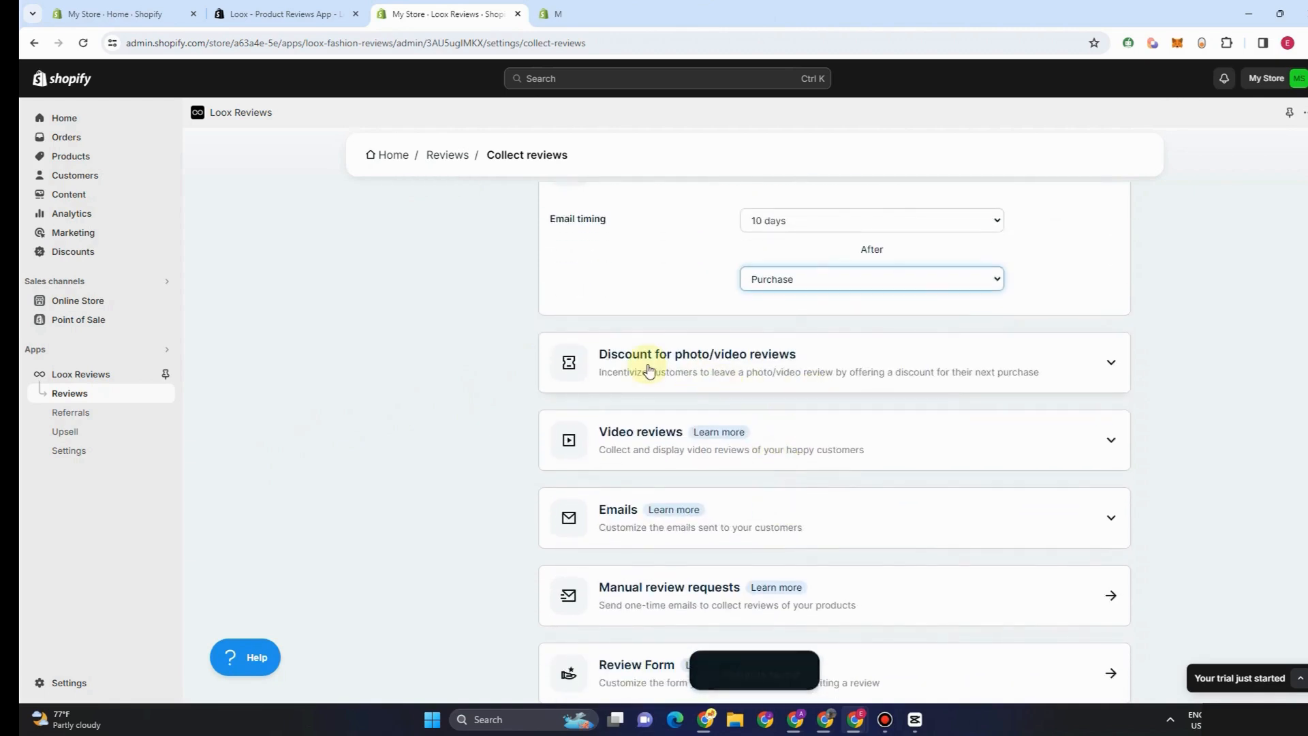
left_click(1110, 363)
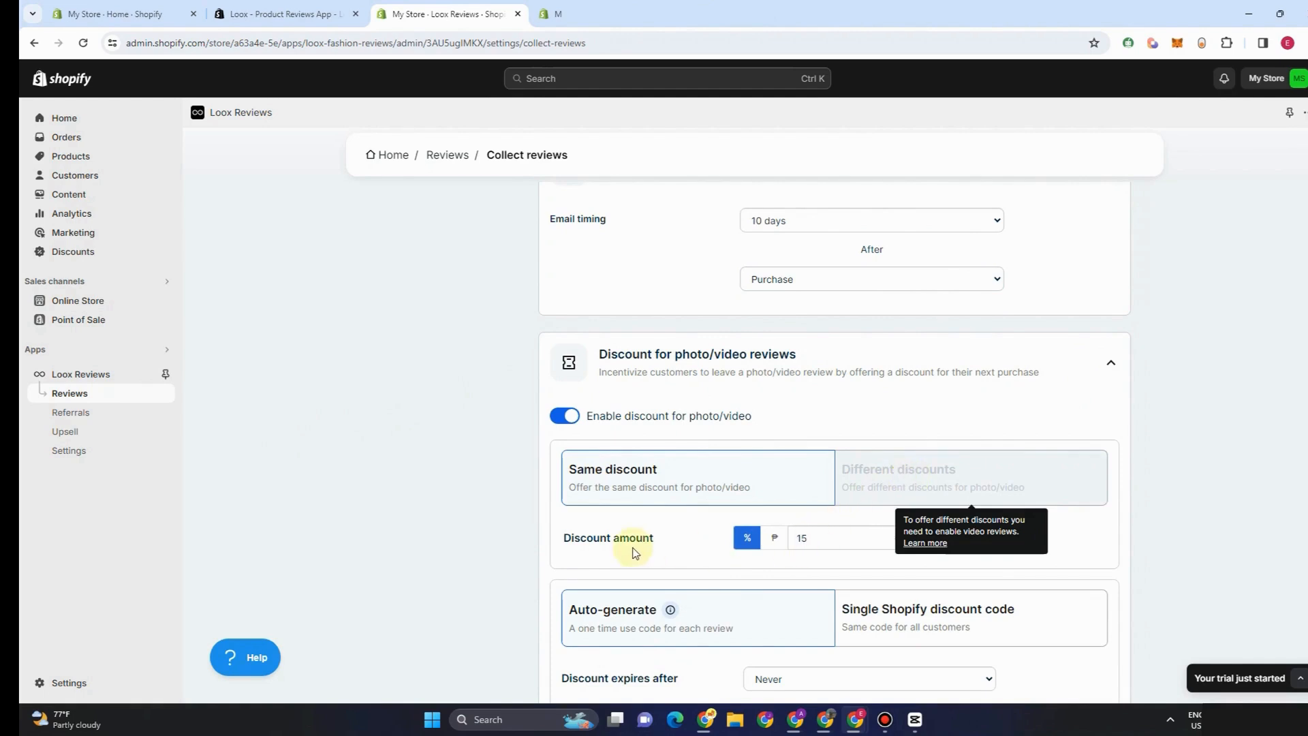
left_click(898, 535)
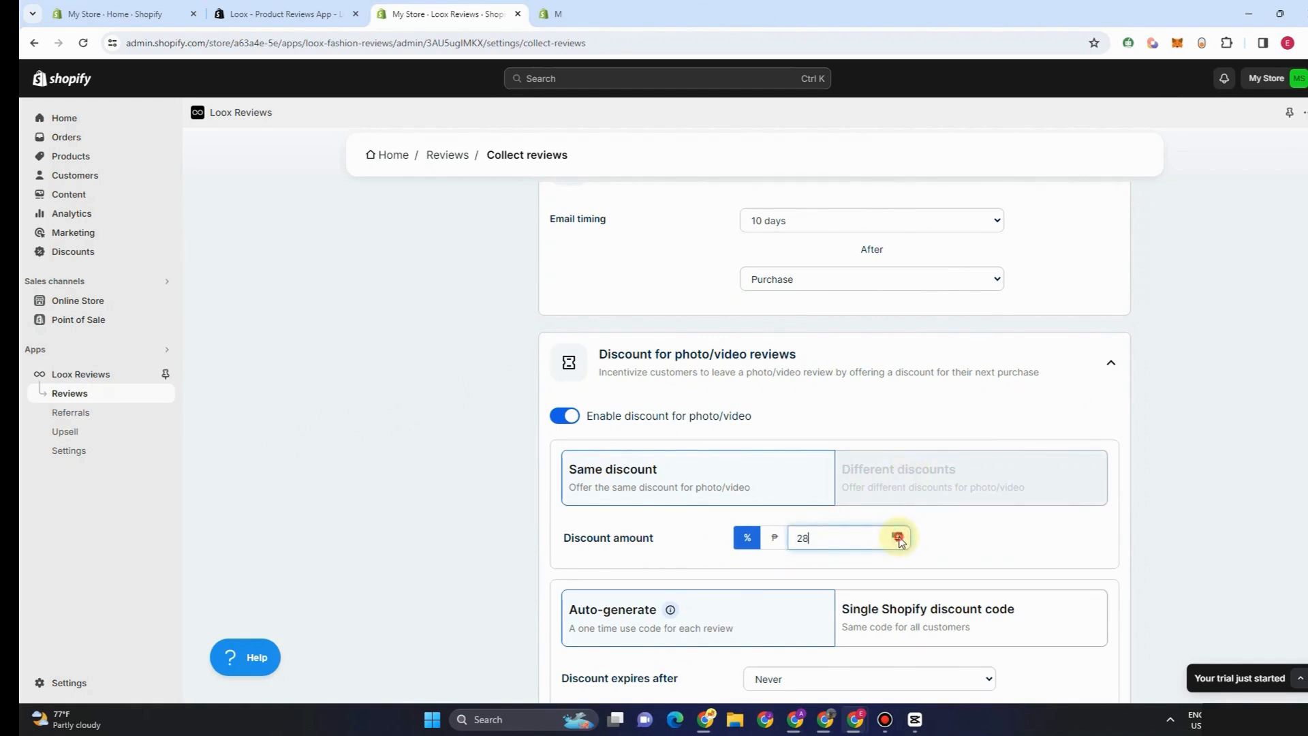
left_click(899, 538)
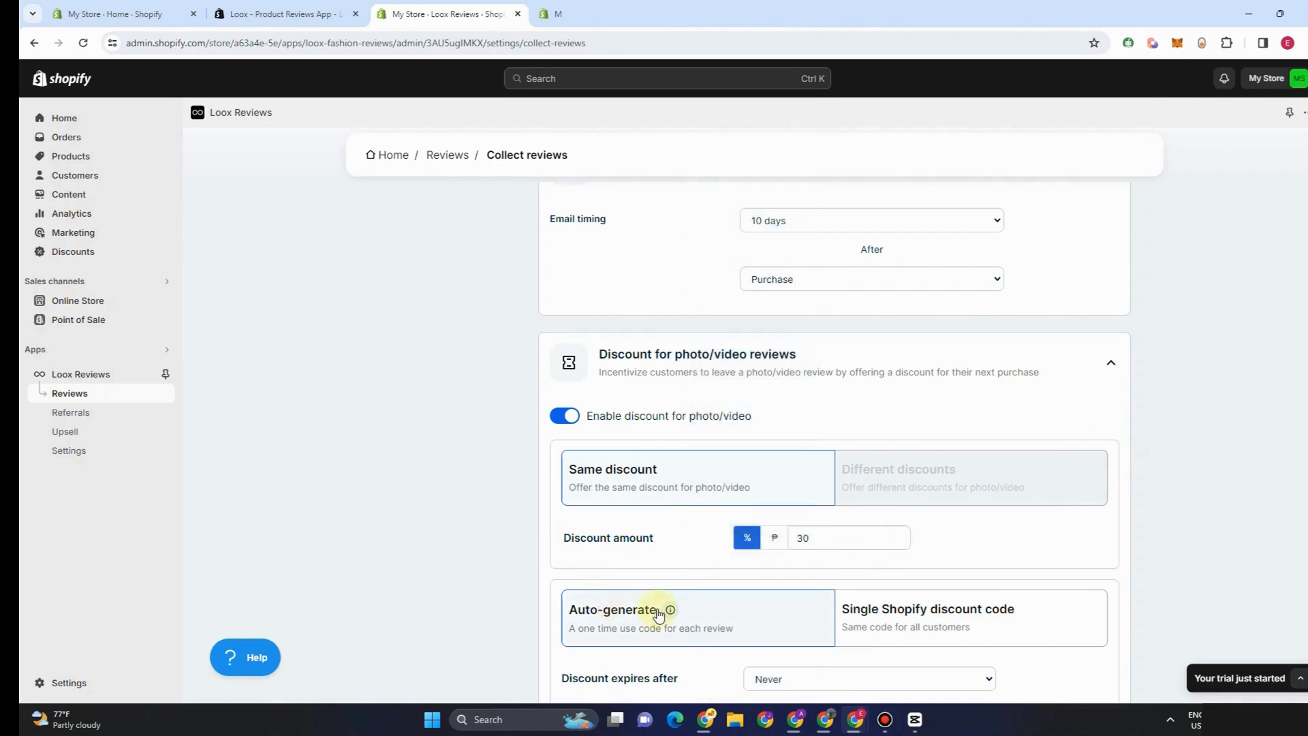
scroll(672, 603, "down", 1)
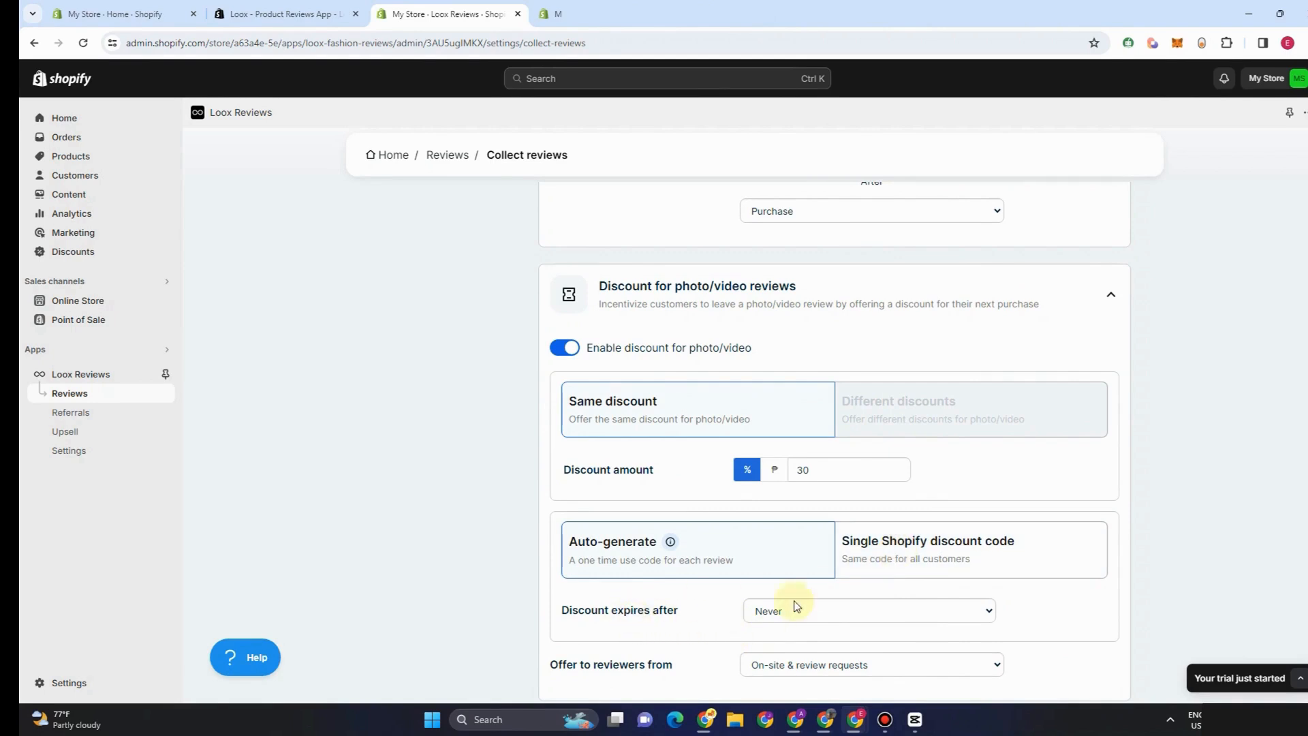
left_click(979, 614)
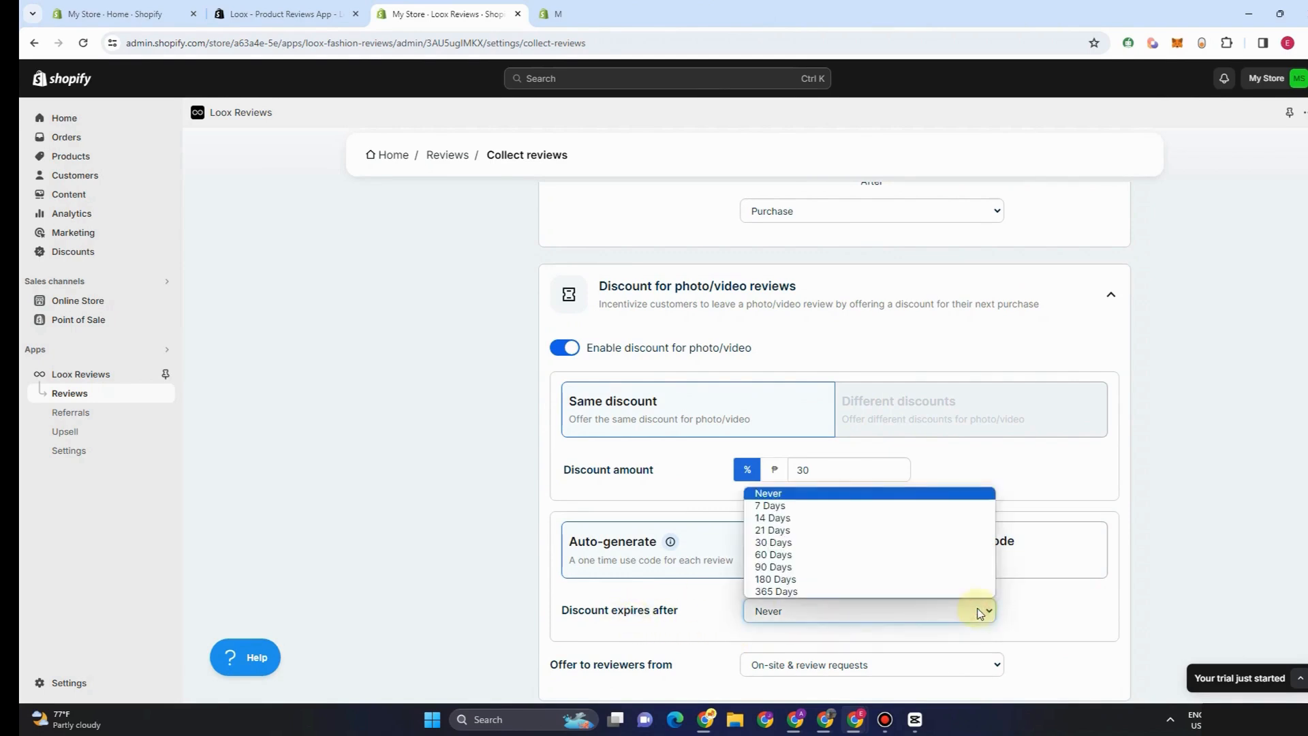
left_click(837, 546)
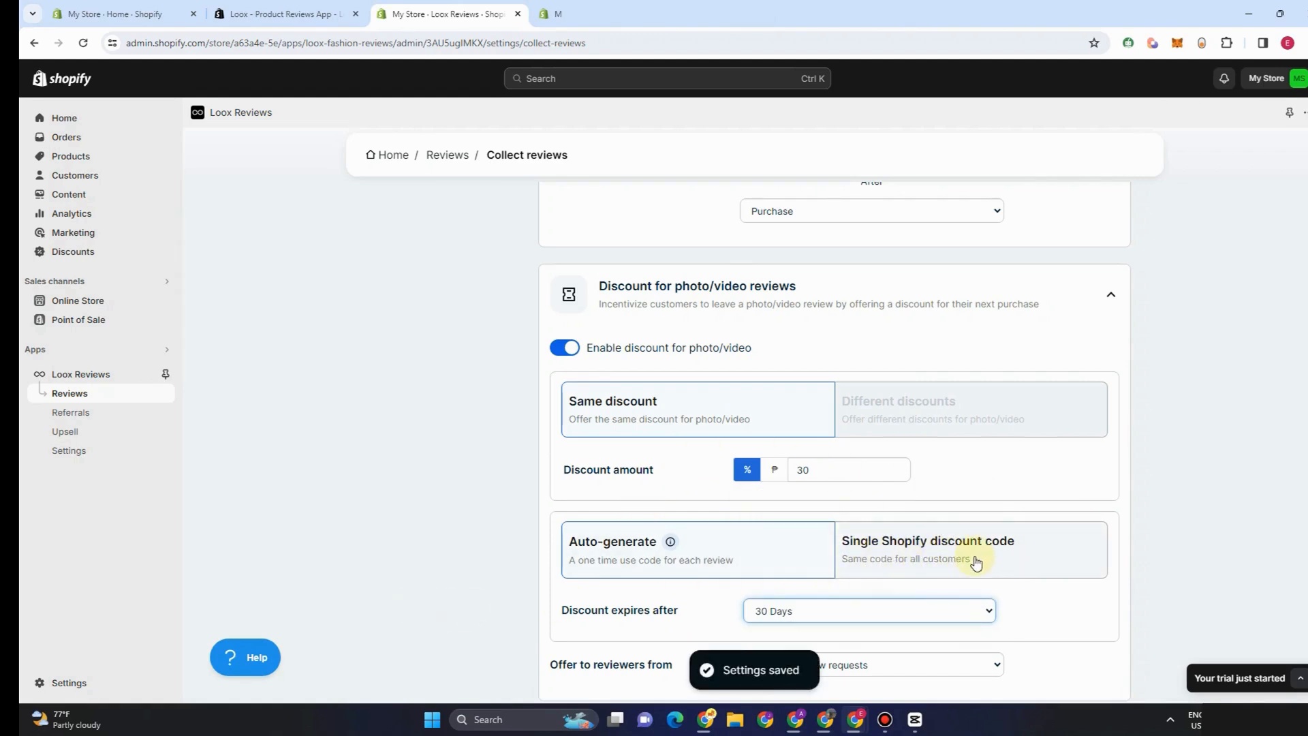
Examine the Video reviews and Emails sections and the remaining options for collecting reviews
scroll(982, 564, "down", 4)
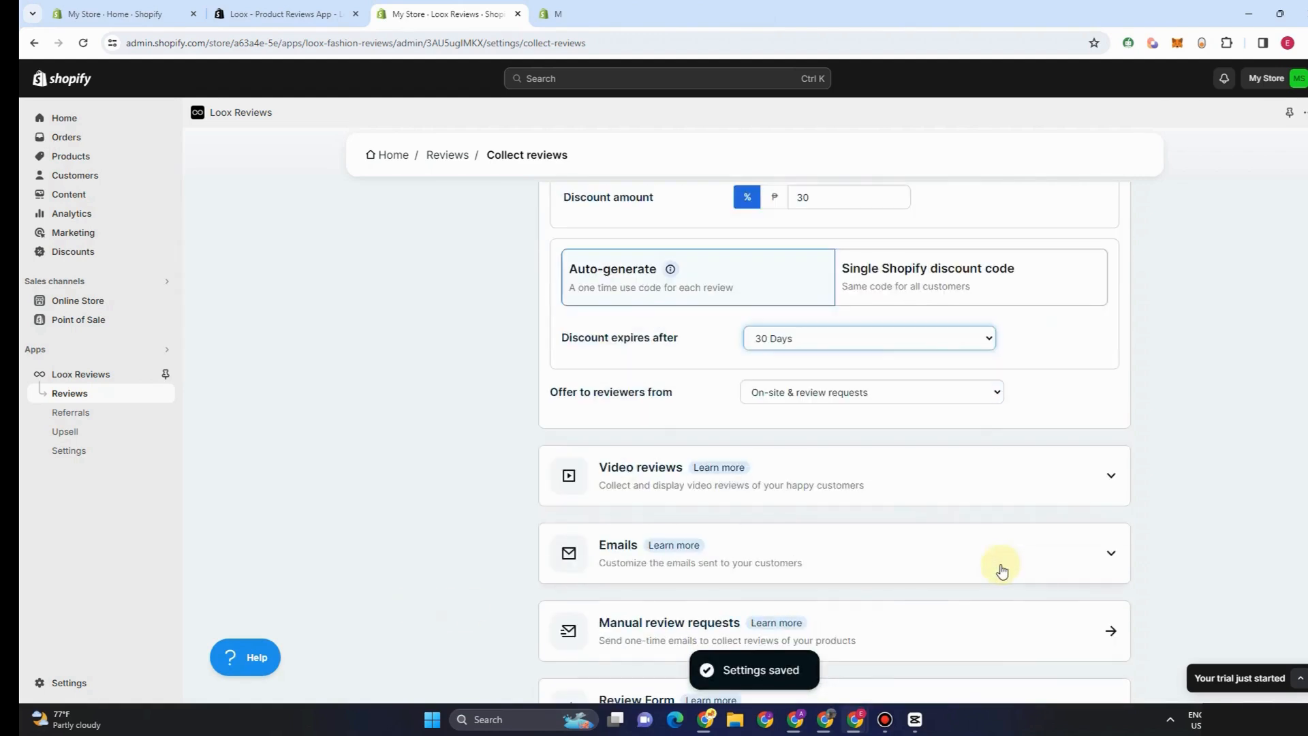
left_click(1114, 479)
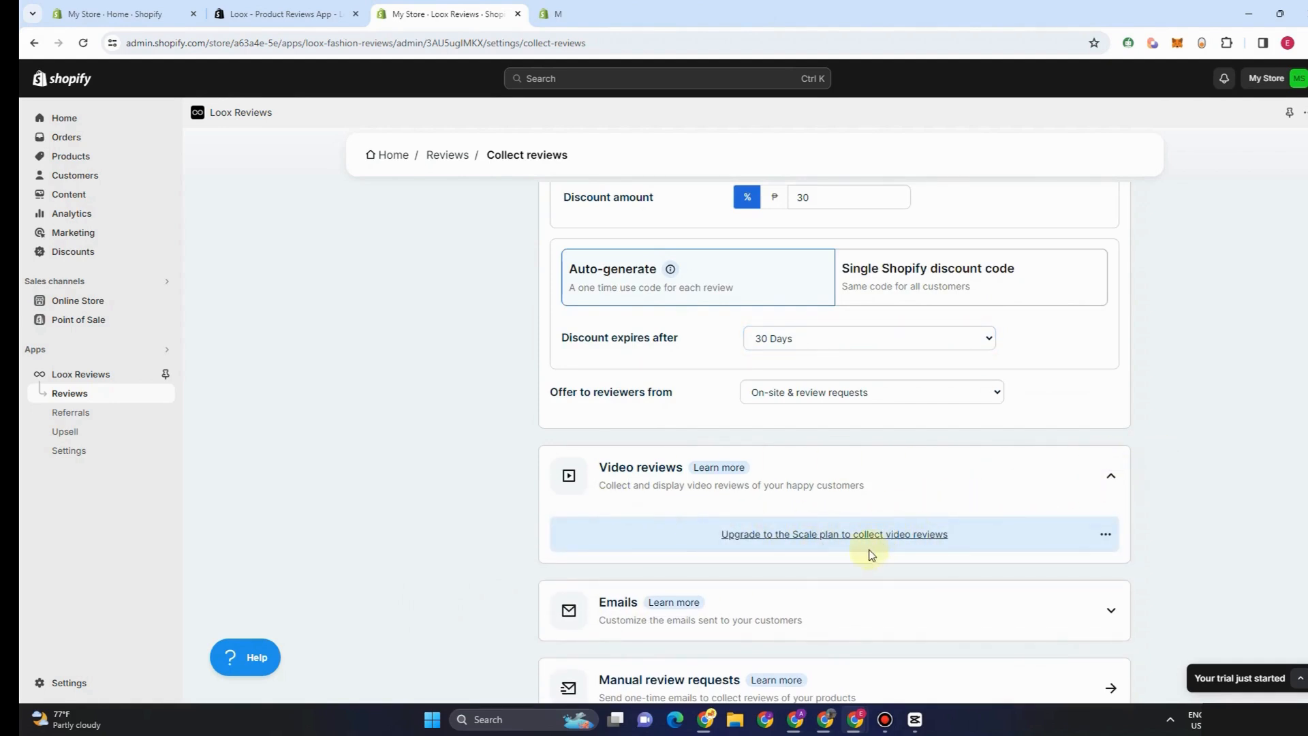
scroll(878, 535, "down", 3)
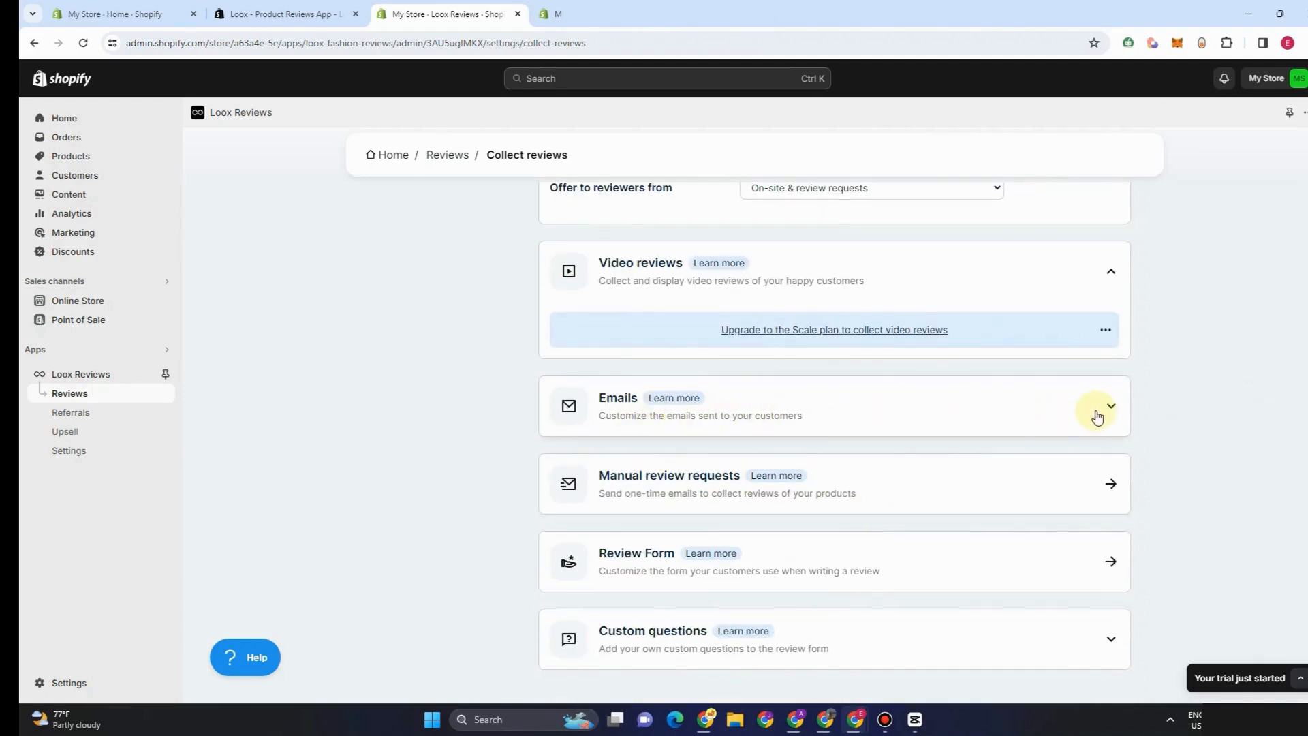
left_click(1111, 408)
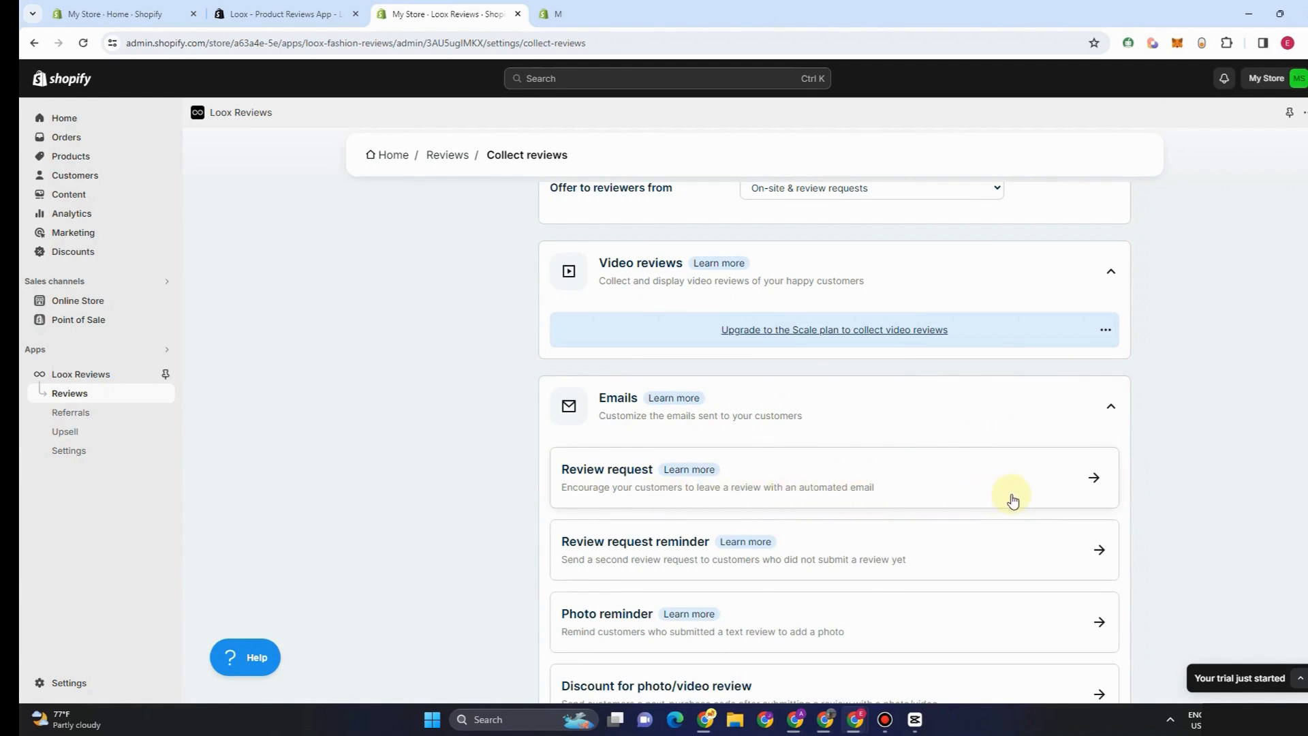
scroll(961, 524, "down", 2)
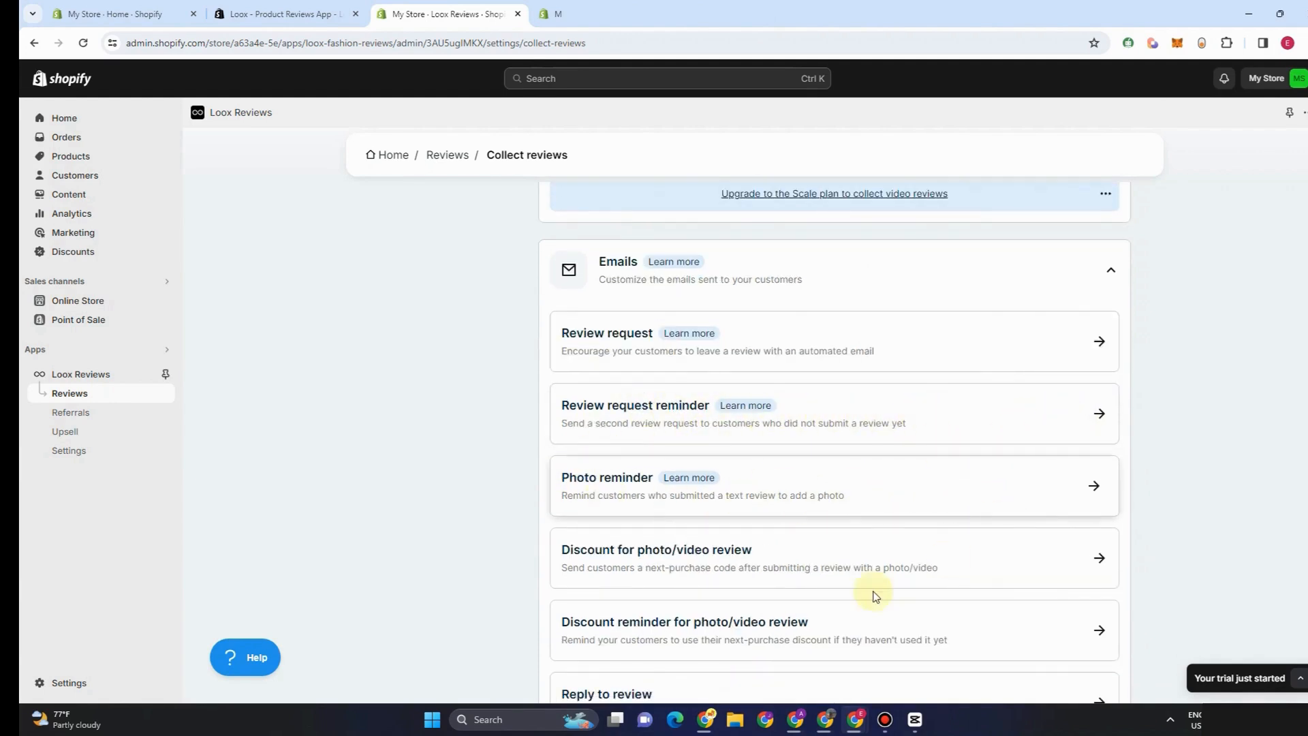
scroll(841, 607, "down", 2)
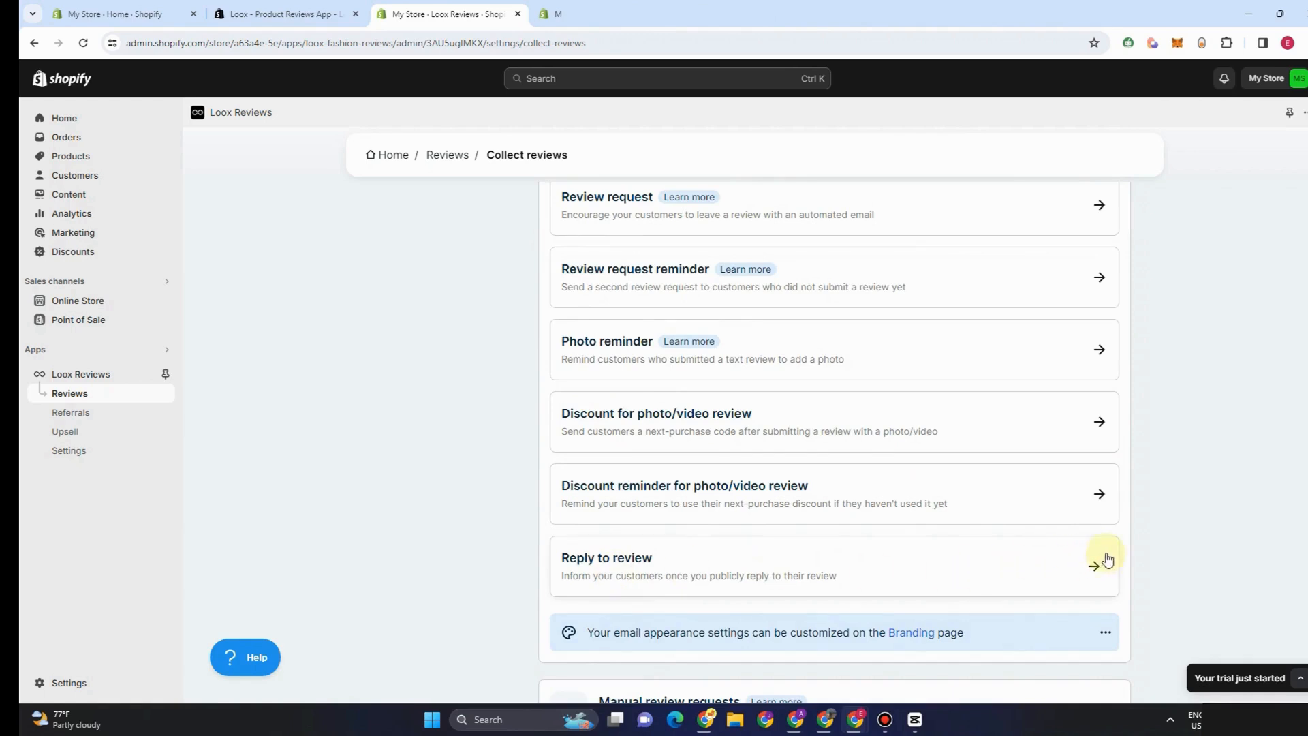
scroll(1028, 608, "down", 2)
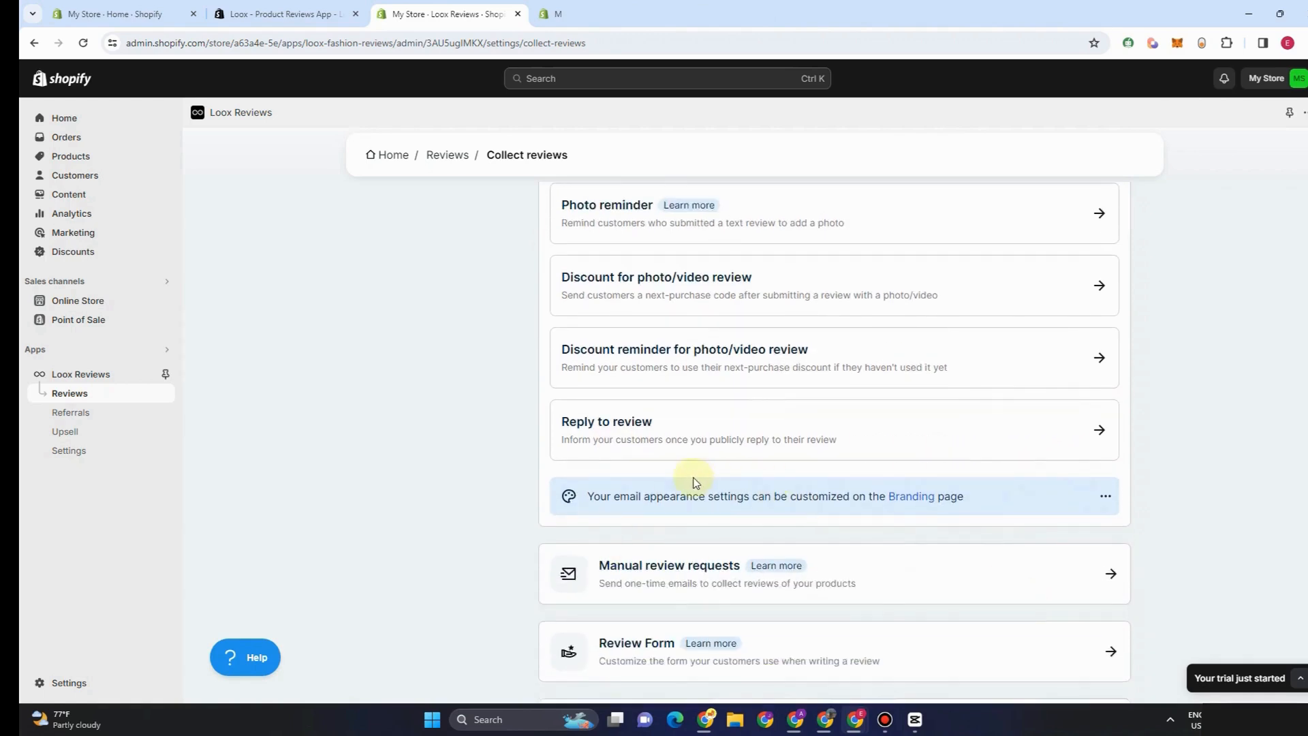
scroll(695, 482, "down", 2)
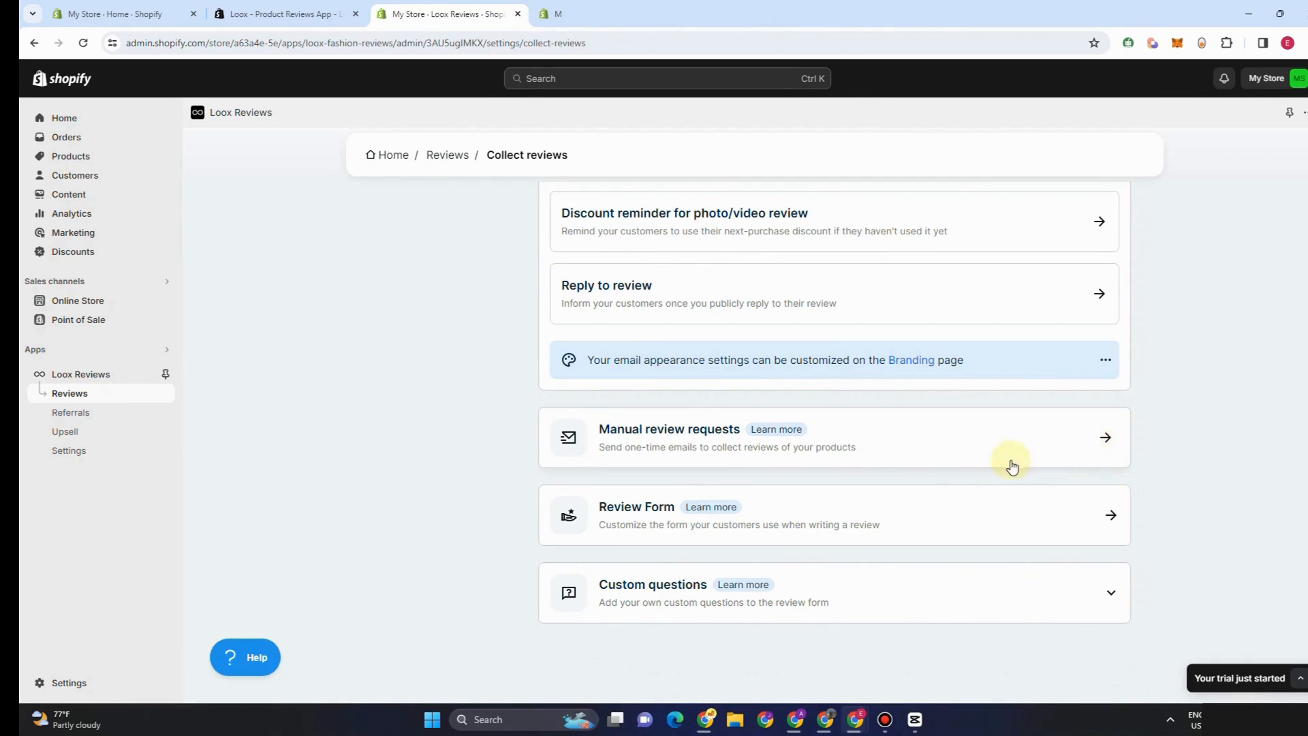
Open the manual review request form, look over its email address, product and subject fields, and return to the review collection settings
left_click(752, 458)
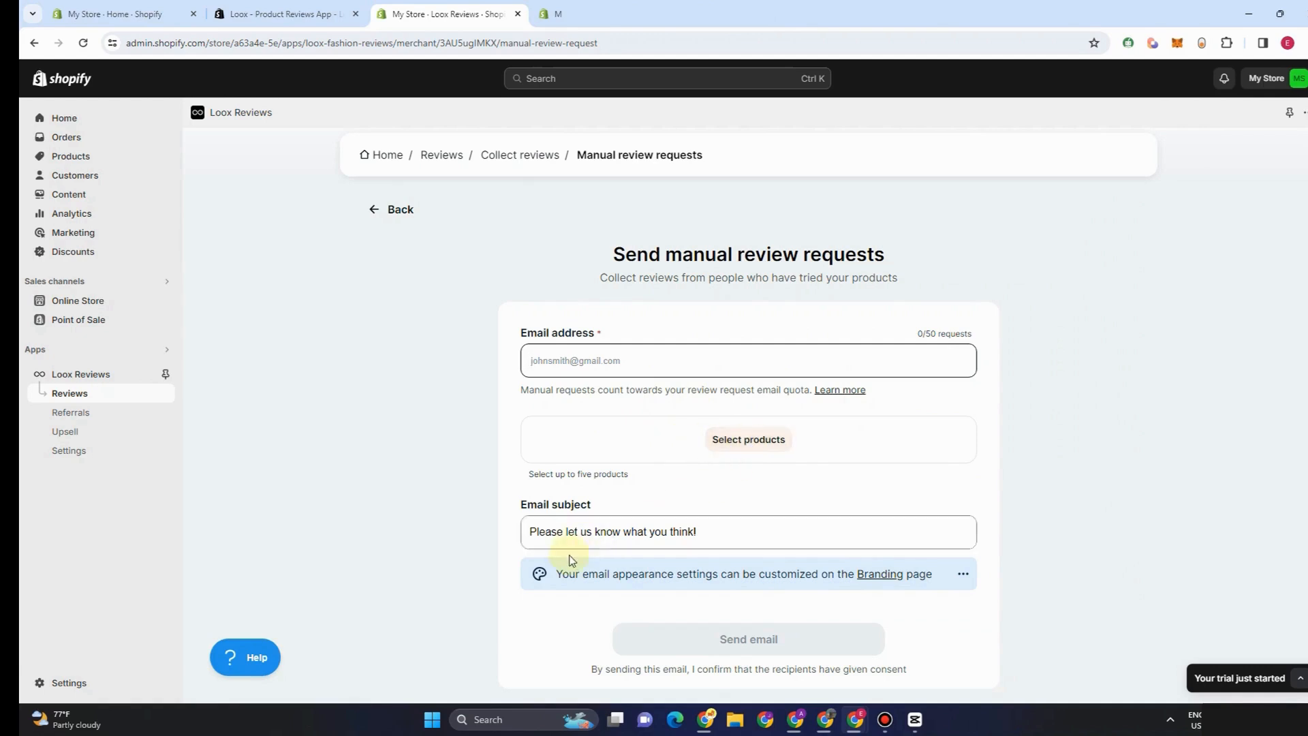
scroll(744, 558, "down", 2)
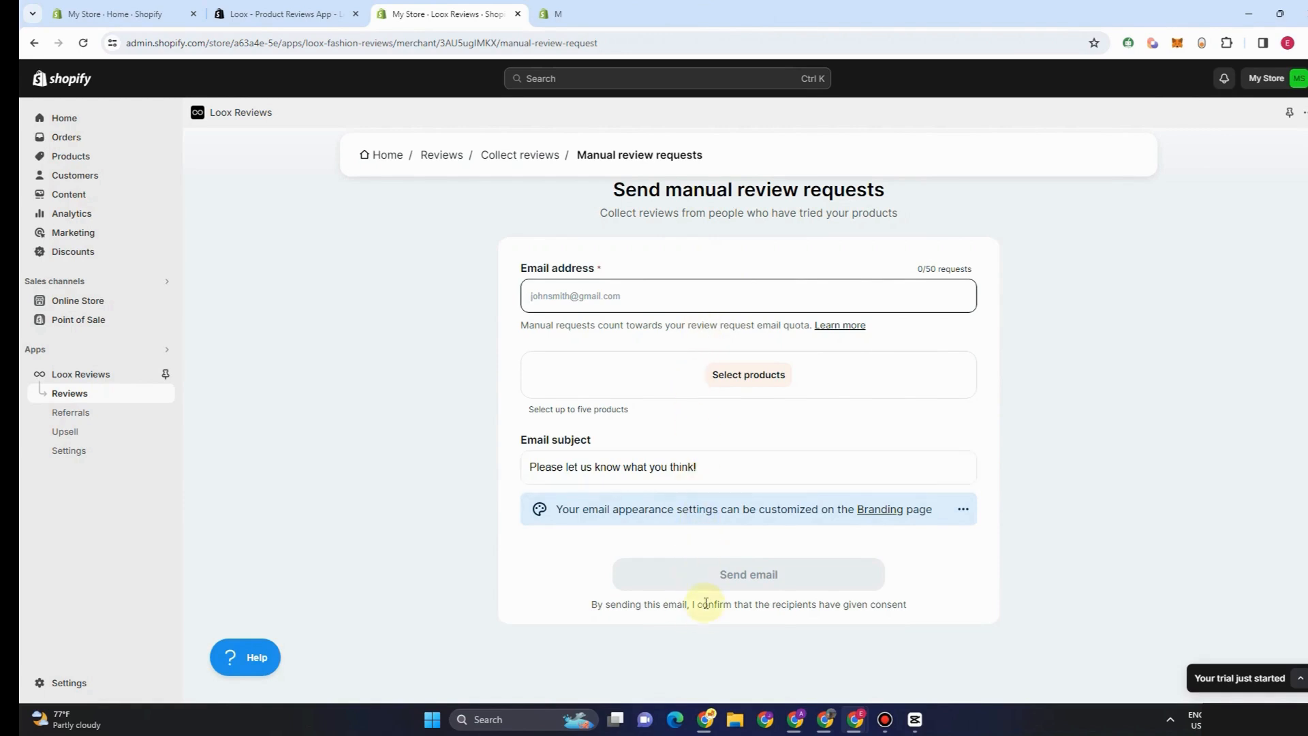
left_click(515, 165)
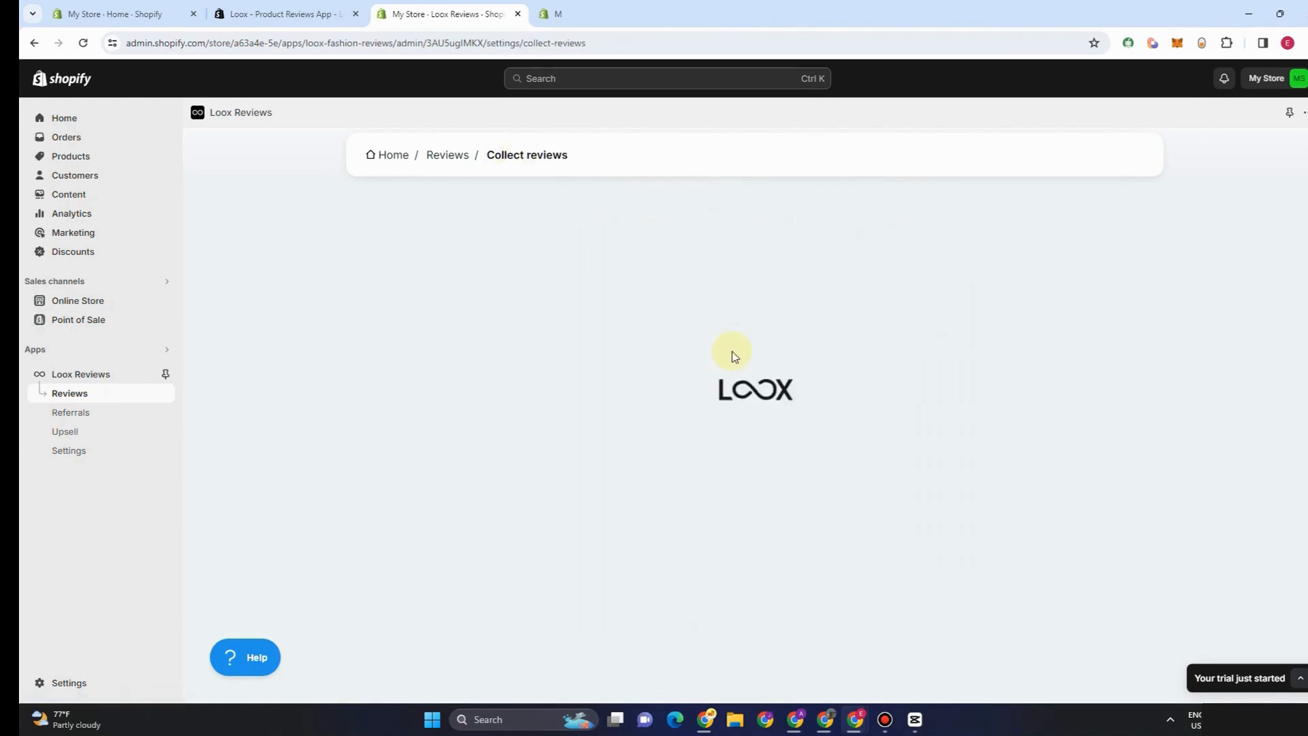
Examine the Review Form's appearance and content text settings, and return to the review collection settings
scroll(833, 570, "down", 2)
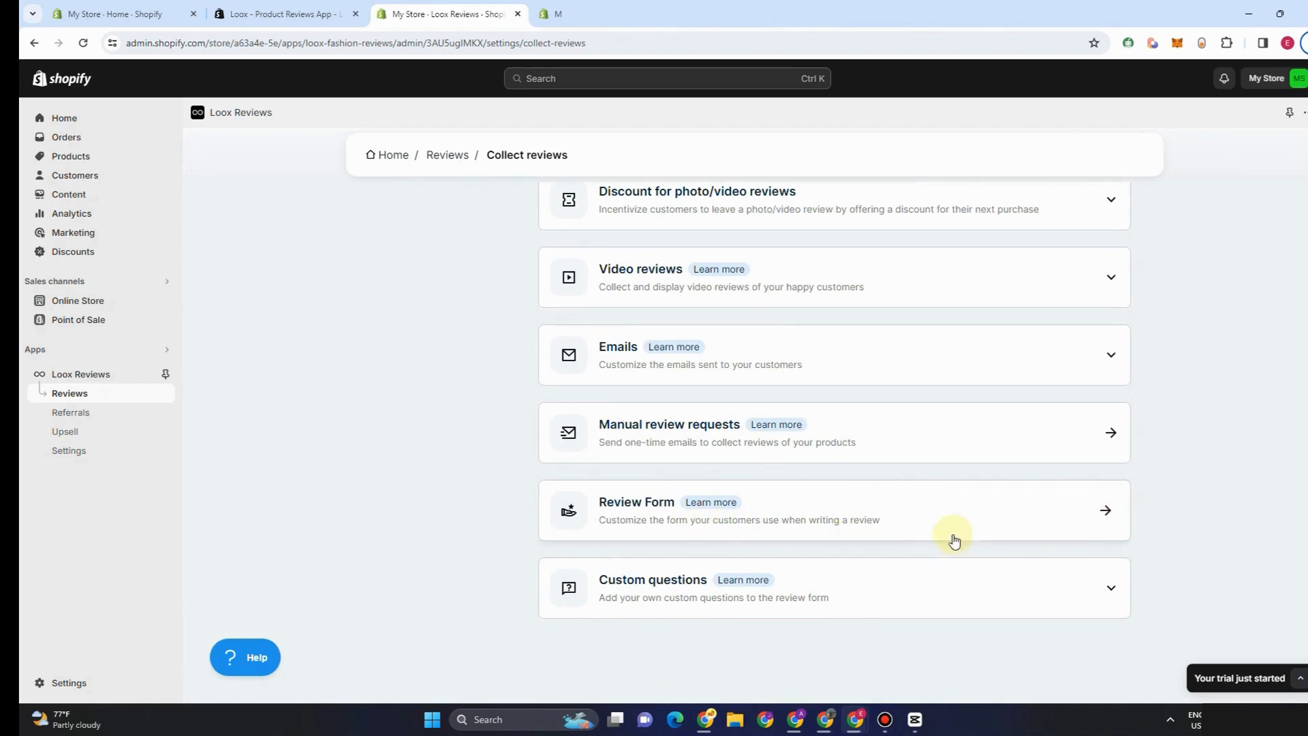
left_click(1106, 513)
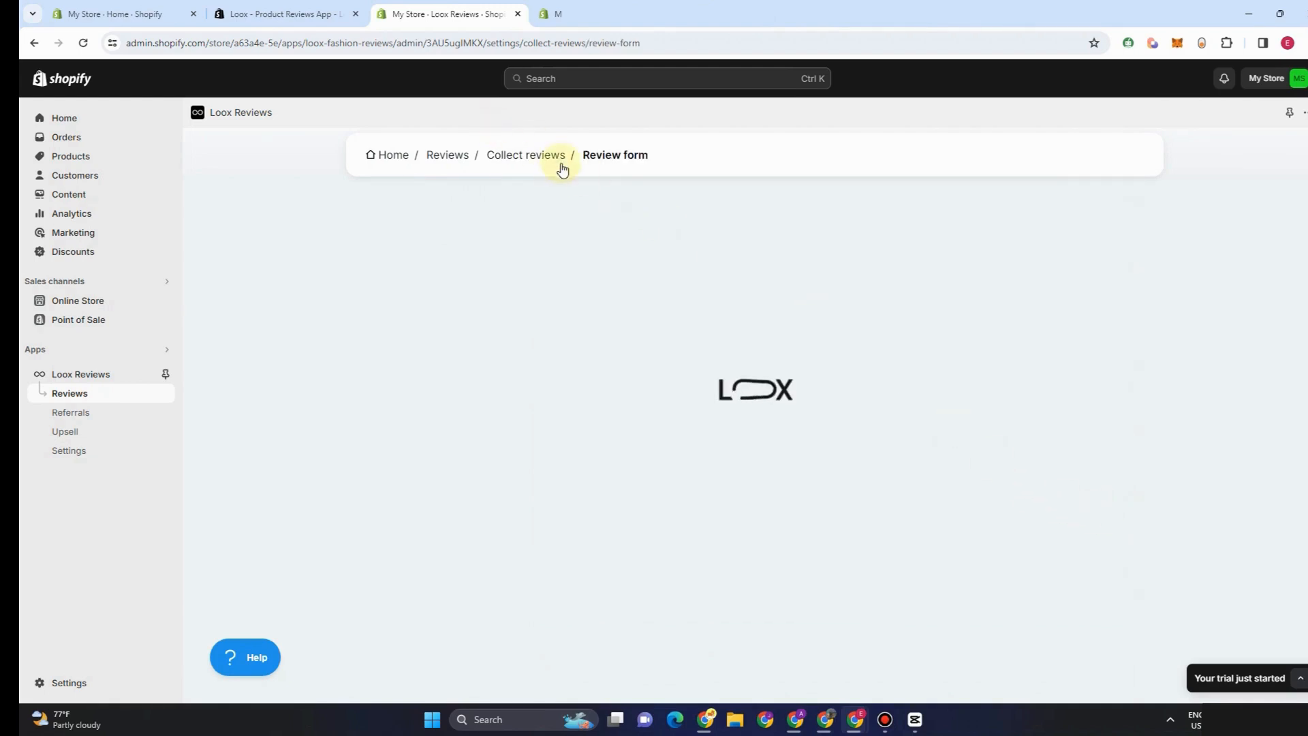
scroll(614, 350, "down", 2)
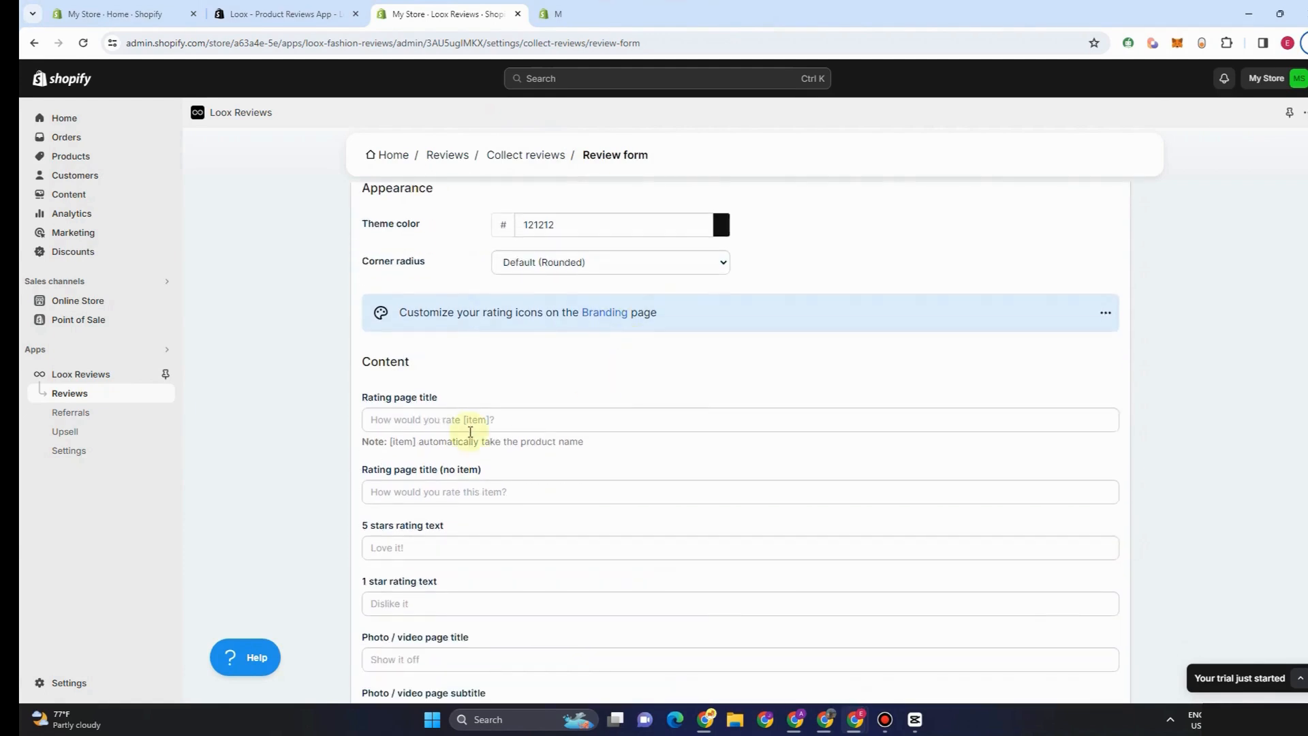
scroll(436, 381, "down", 2)
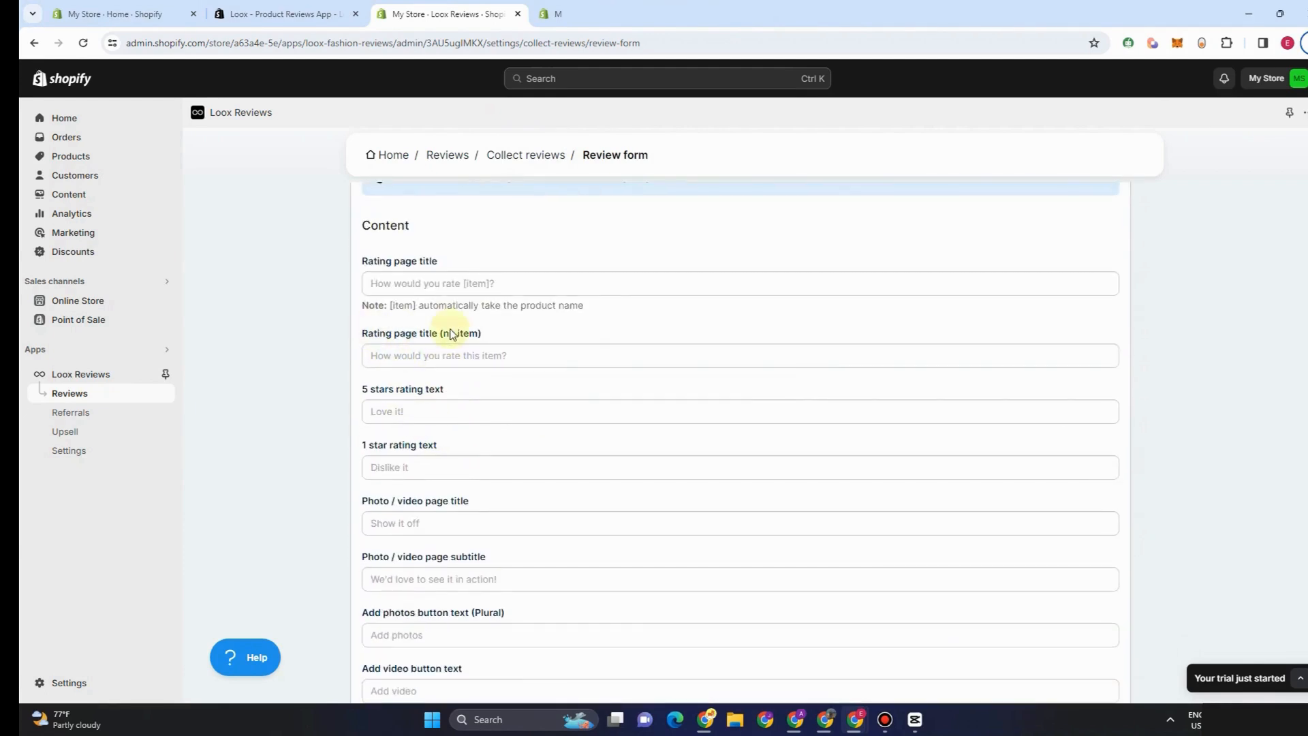
scroll(453, 354, "down", 2)
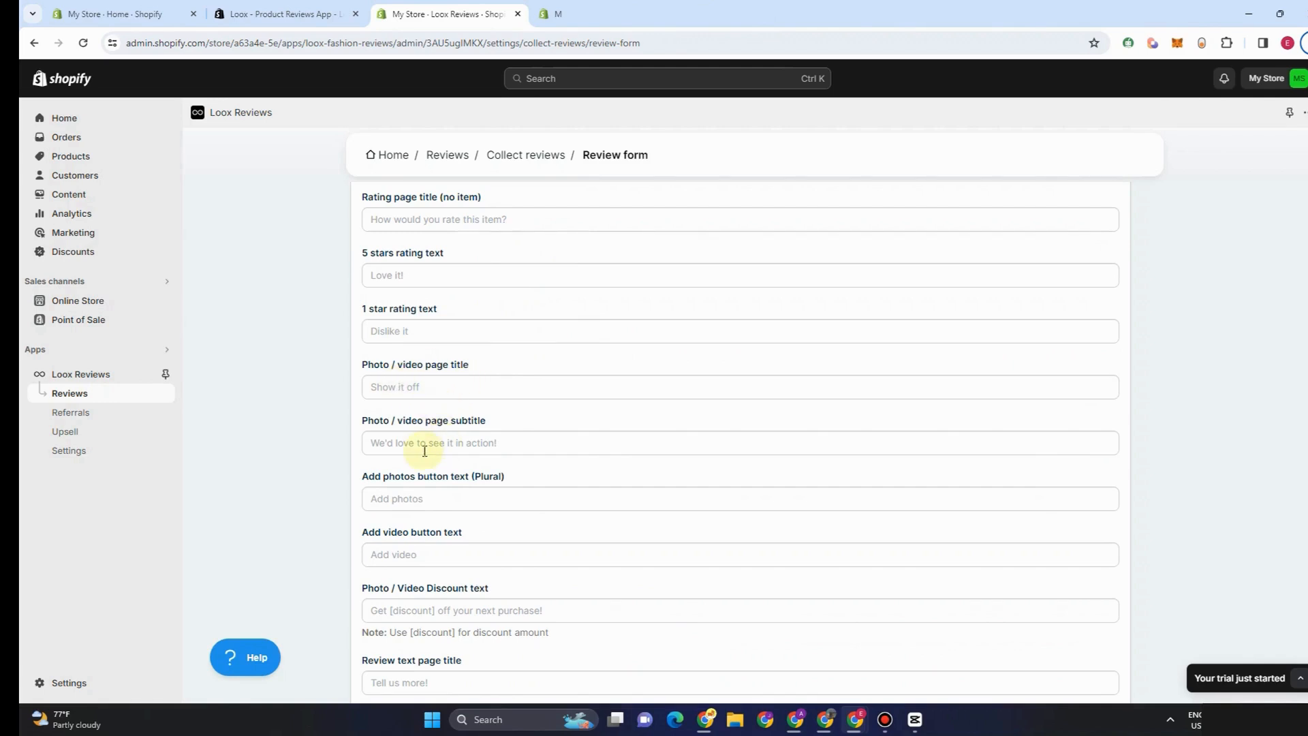
scroll(518, 538, "up", 6)
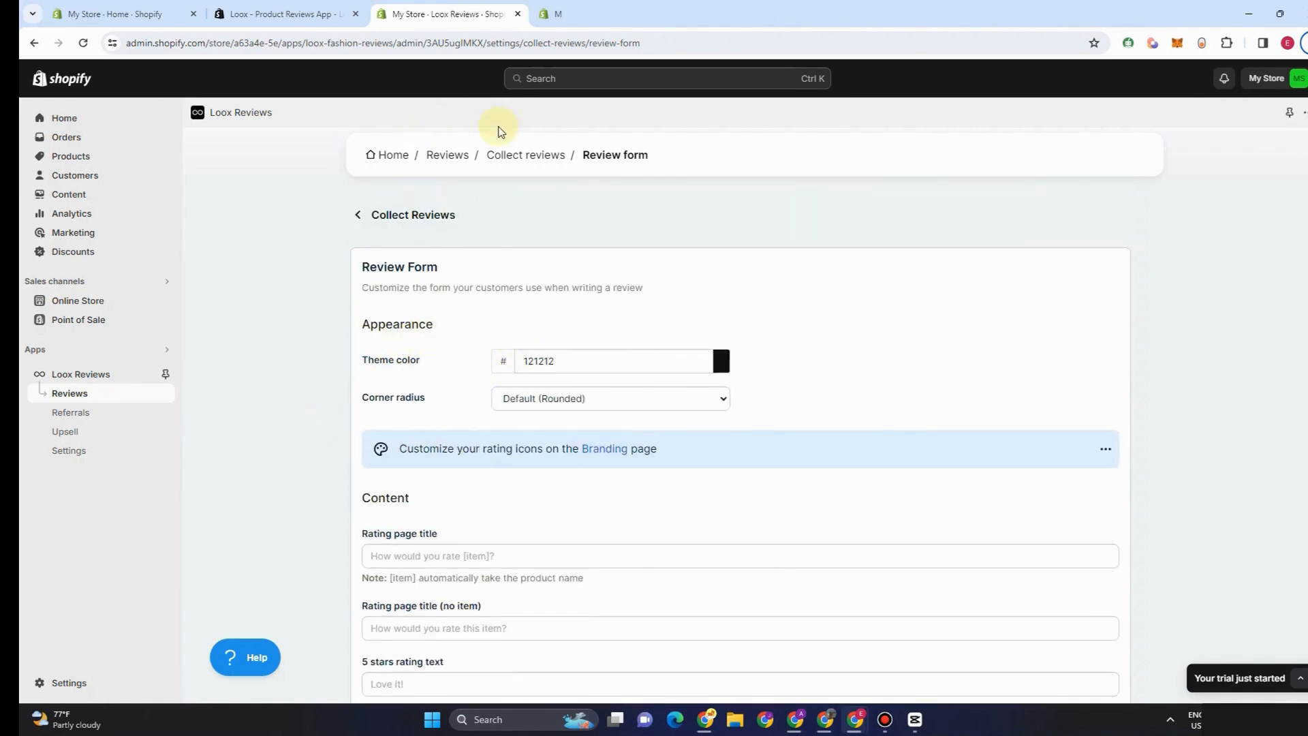
left_click(508, 155)
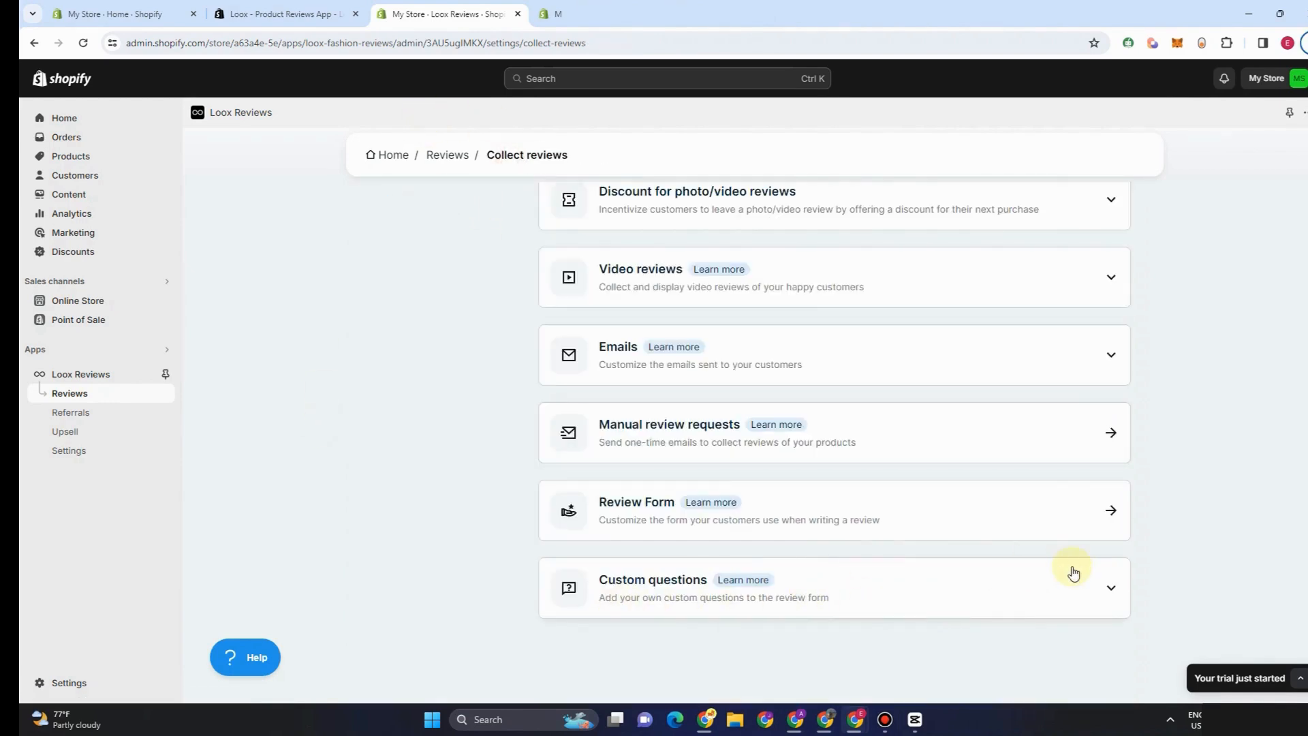
Expand the Custom questions section to view its contents, and go back to the start of the Reviews settings
left_click(1112, 586)
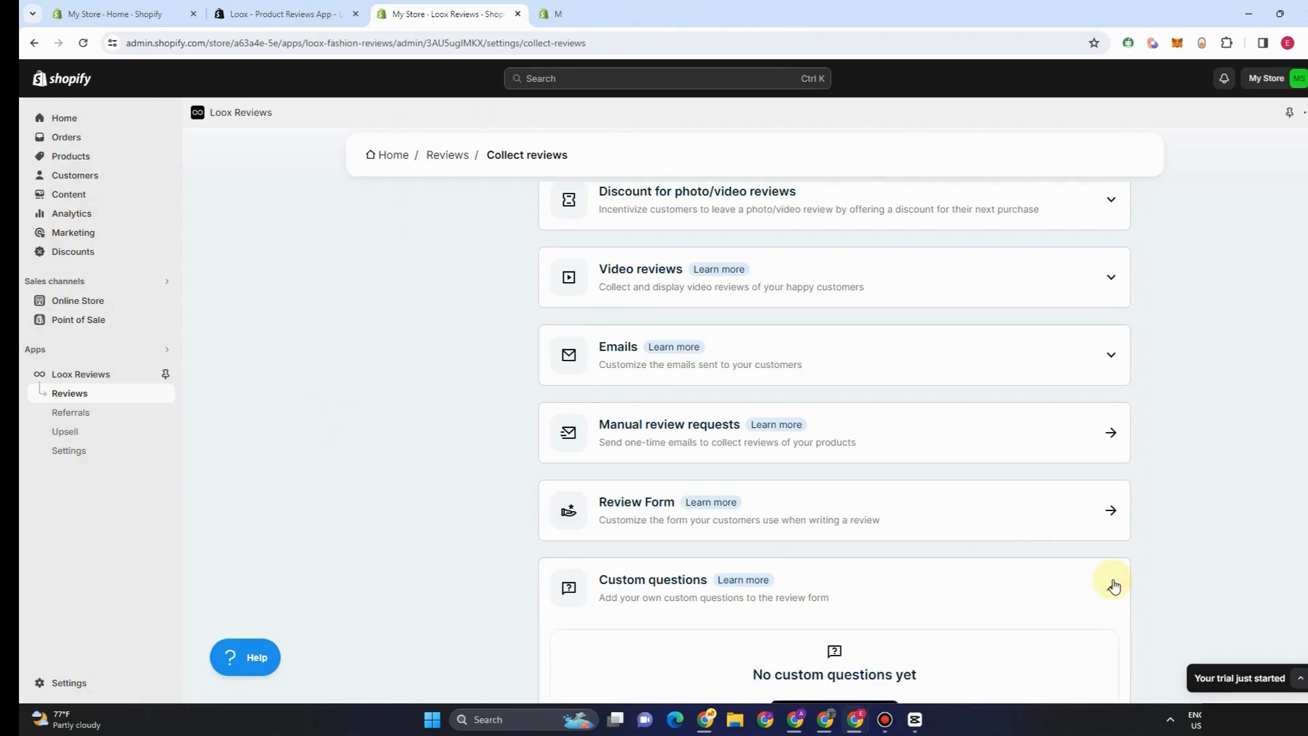
scroll(900, 624, "down", 2)
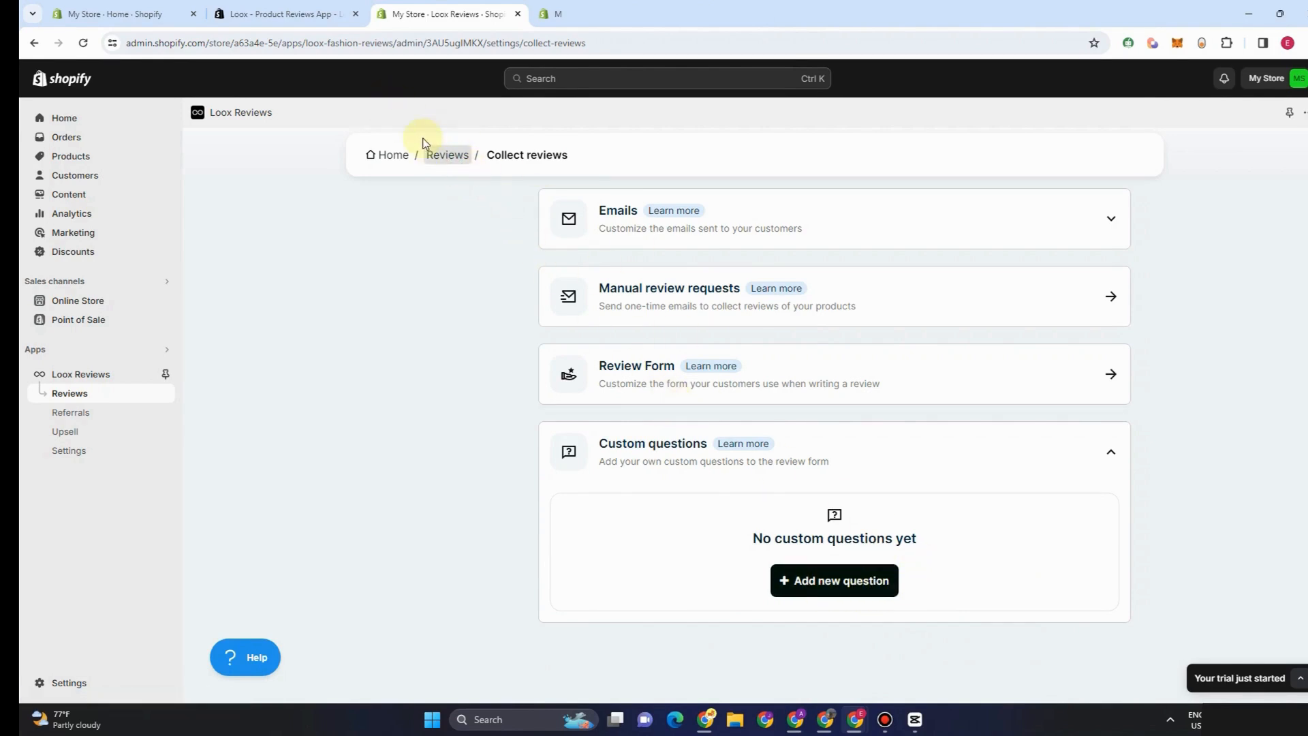
left_click(443, 156)
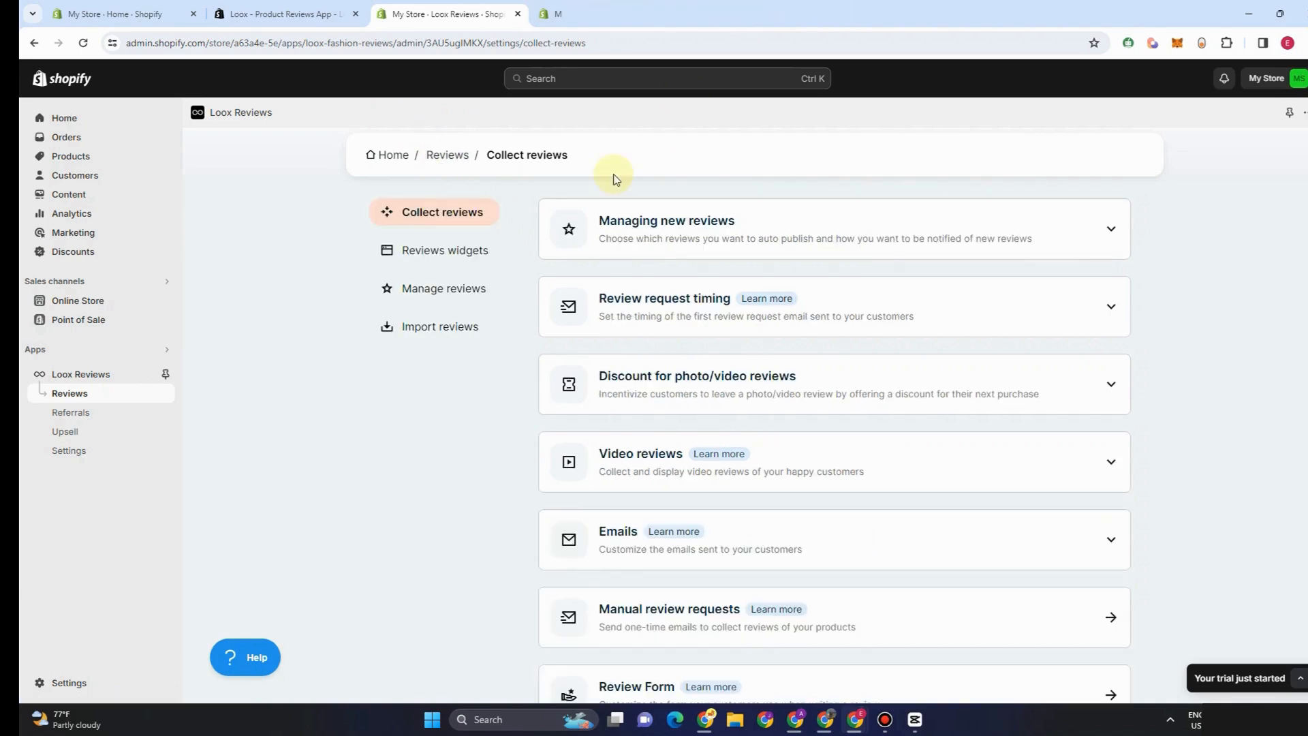
Look through all the available reviews widgets, from the Product Reviews Widget to the Floating Product Reviews Widget, and go to Manage reviews
left_click(453, 258)
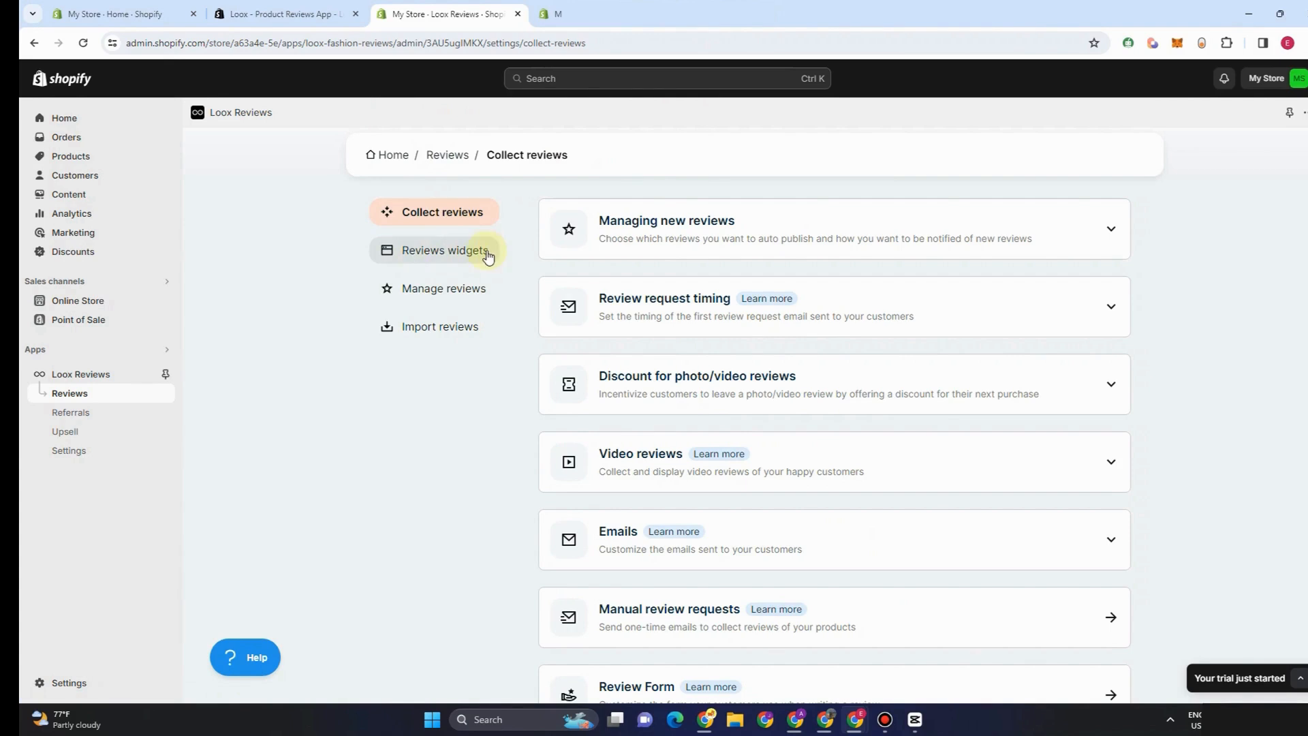
left_click(488, 255)
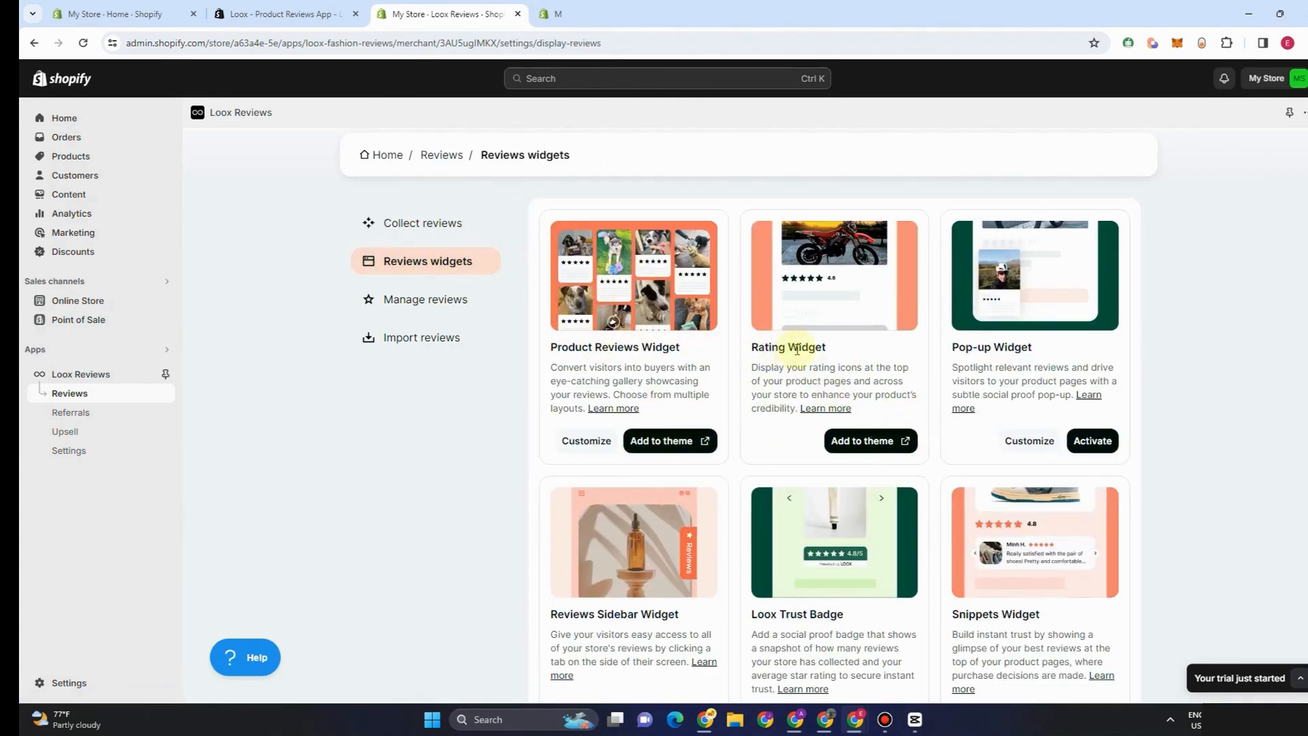
scroll(1013, 363, "down", 3)
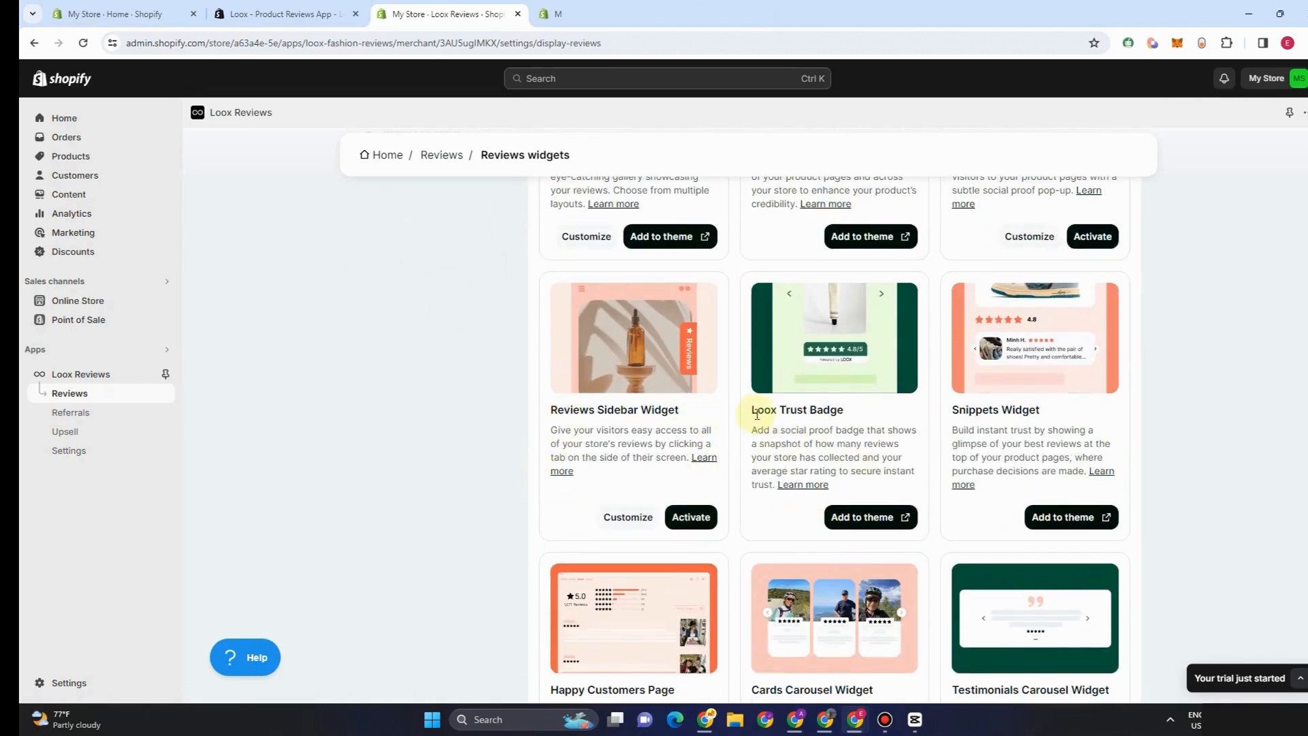
scroll(949, 459, "down", 3)
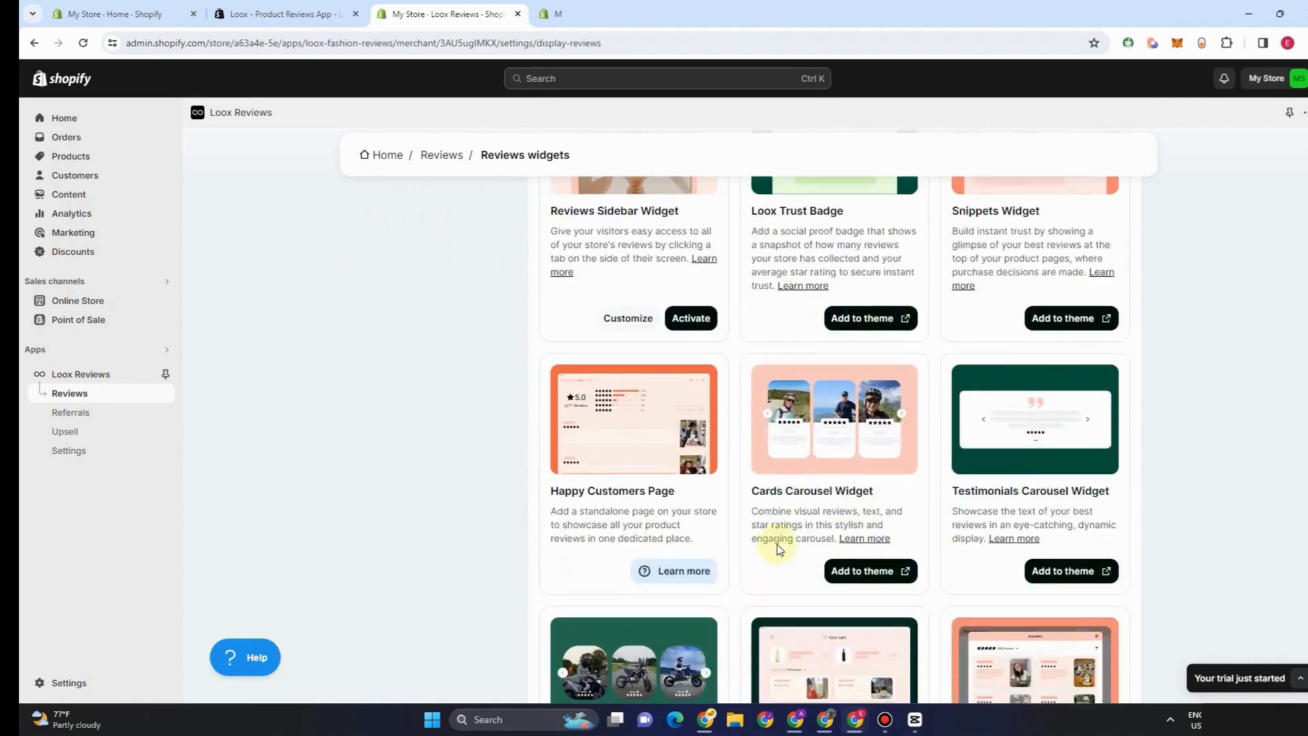
scroll(635, 516, "down", 4)
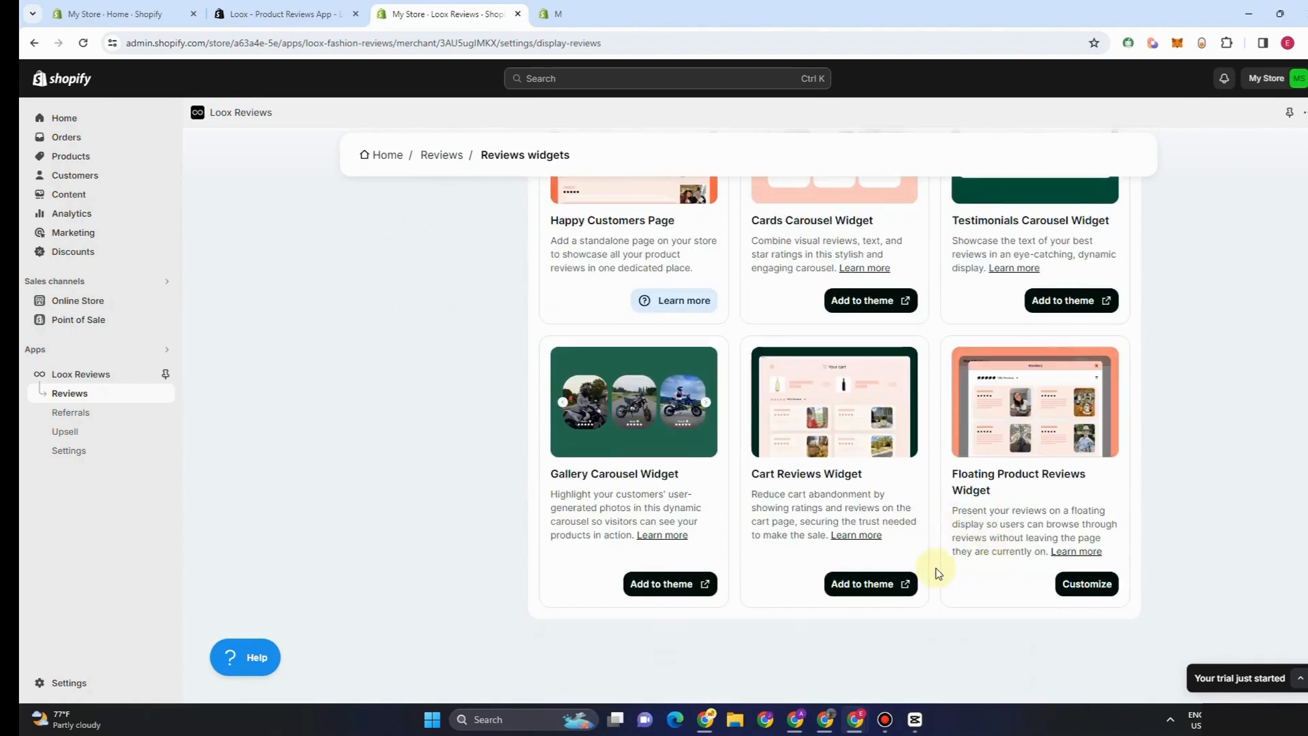
scroll(789, 456, "up", 7)
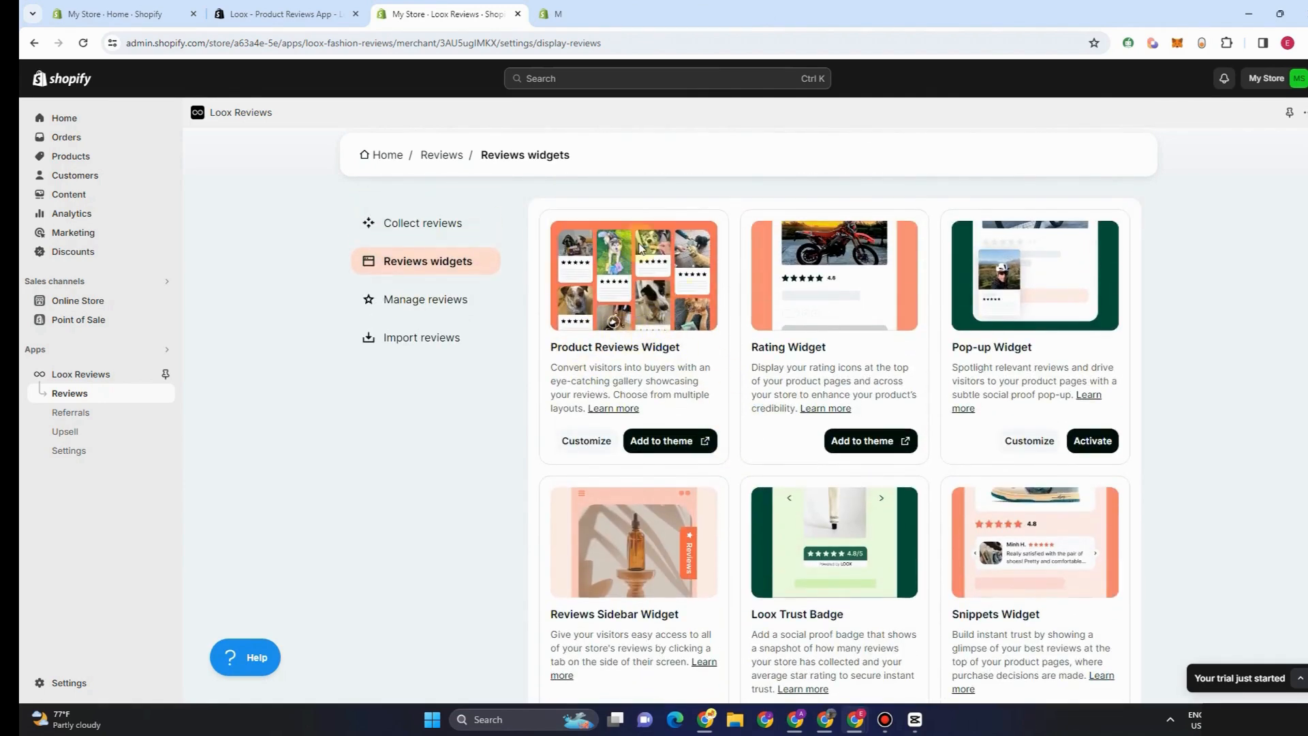
left_click(449, 304)
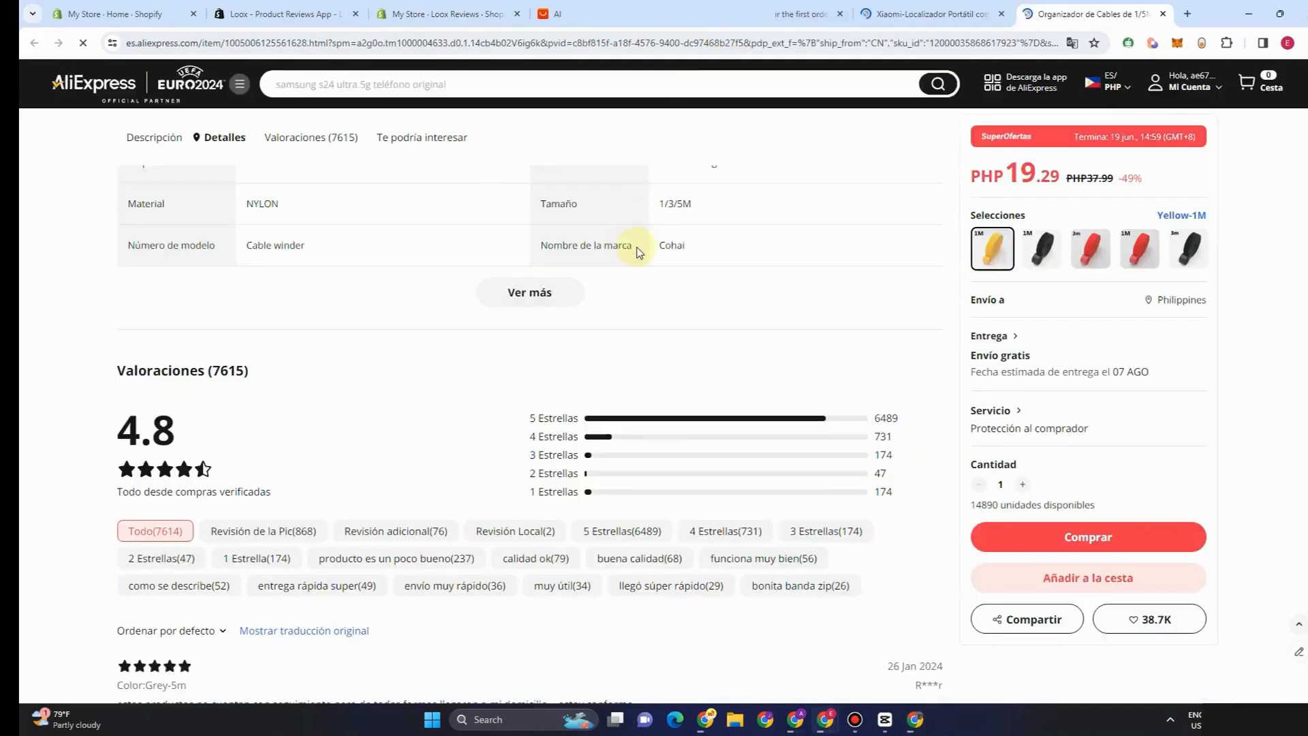
Examine the ratings and customer reviews on the AliExpress cable organizer product page
scroll(637, 252, "down", 2)
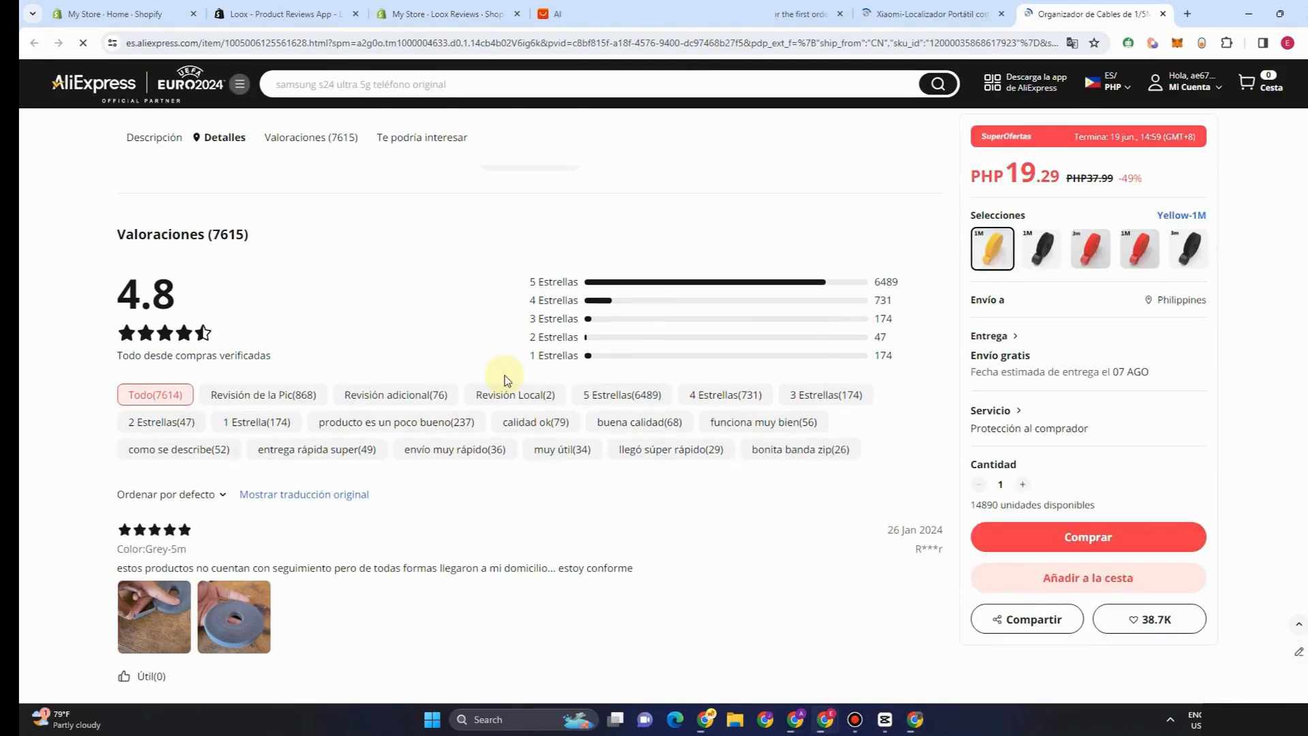
scroll(436, 409, "down", 3)
scroll(382, 463, "down", 1)
scroll(340, 456, "down", 3)
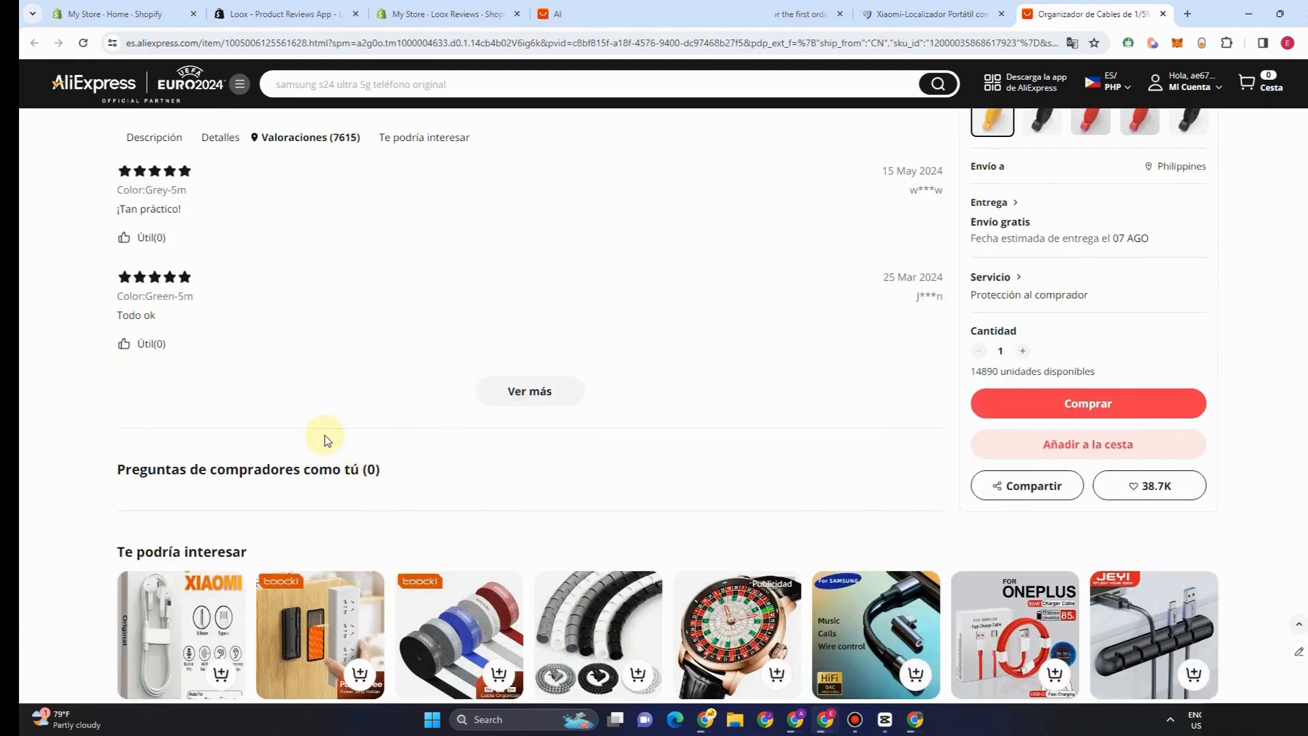
scroll(381, 395, "up", 7)
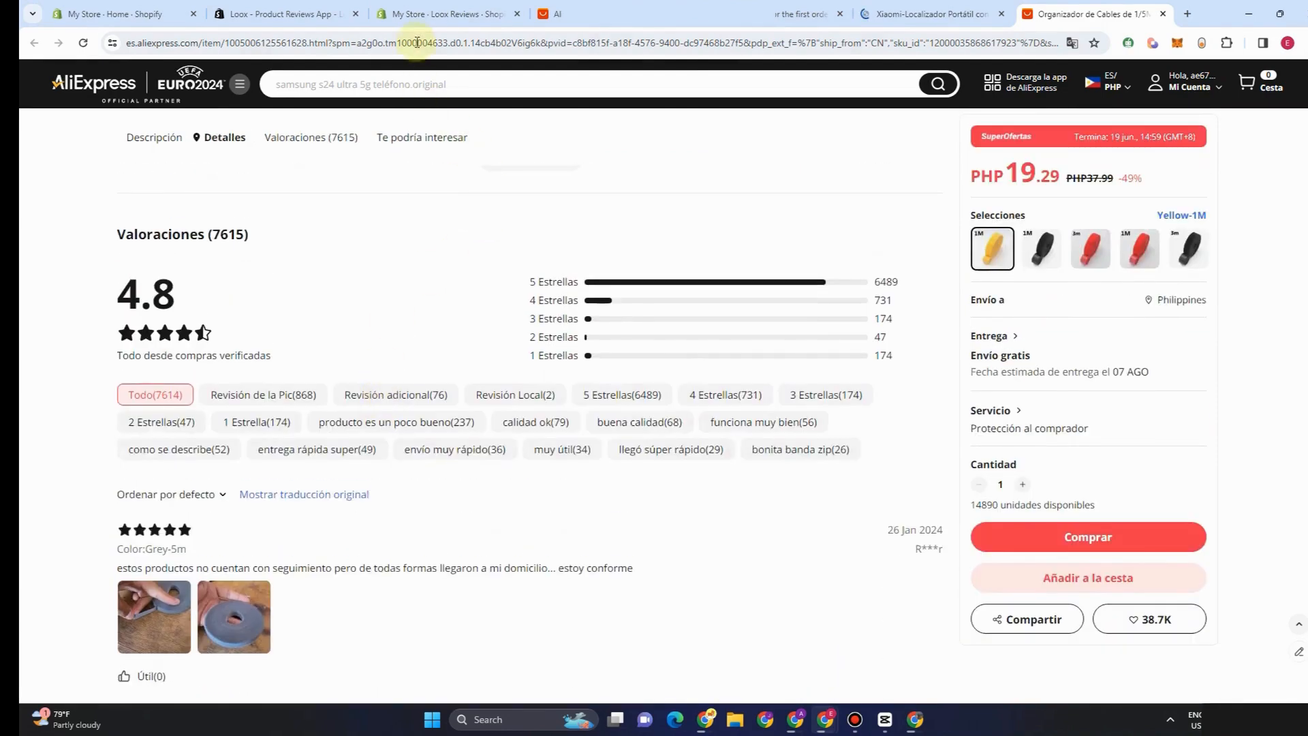
left_click(417, 42)
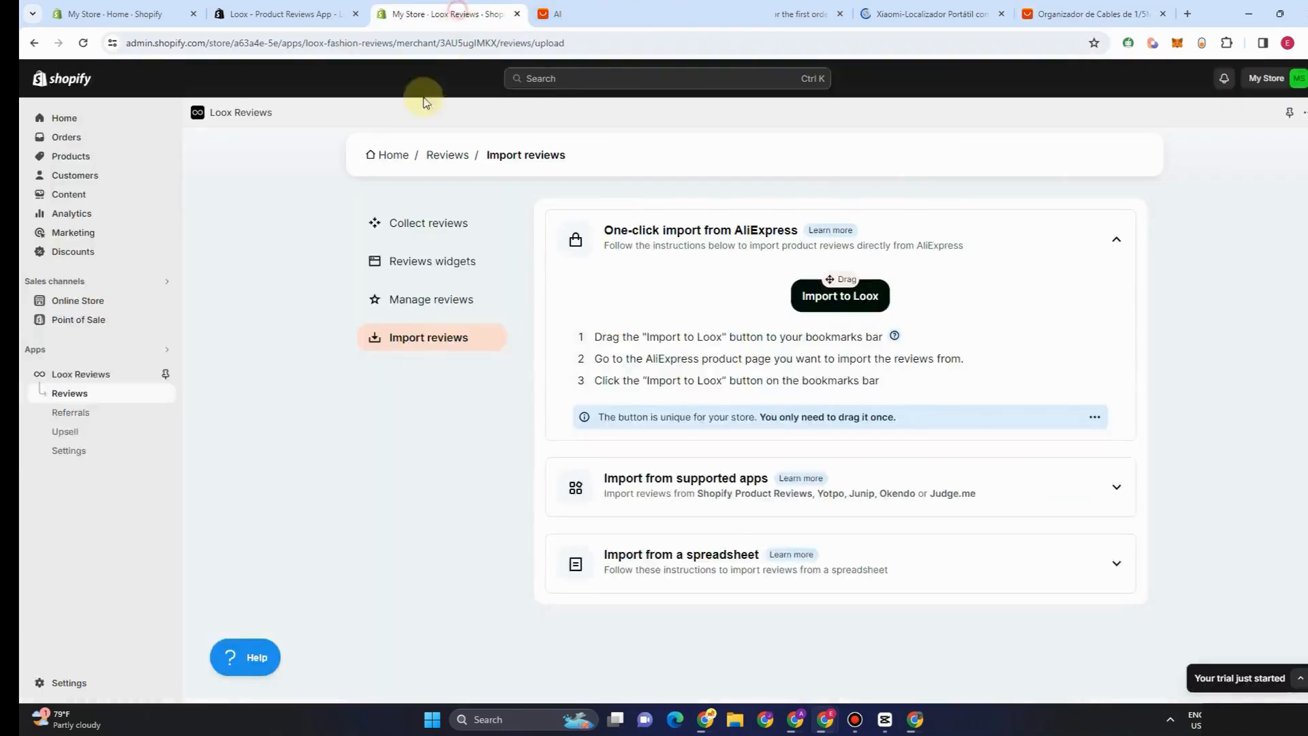
Return to the Loox import reviews page and view the instructions for adding the Import to Loox bookmark, closing them when done
left_click(443, 14)
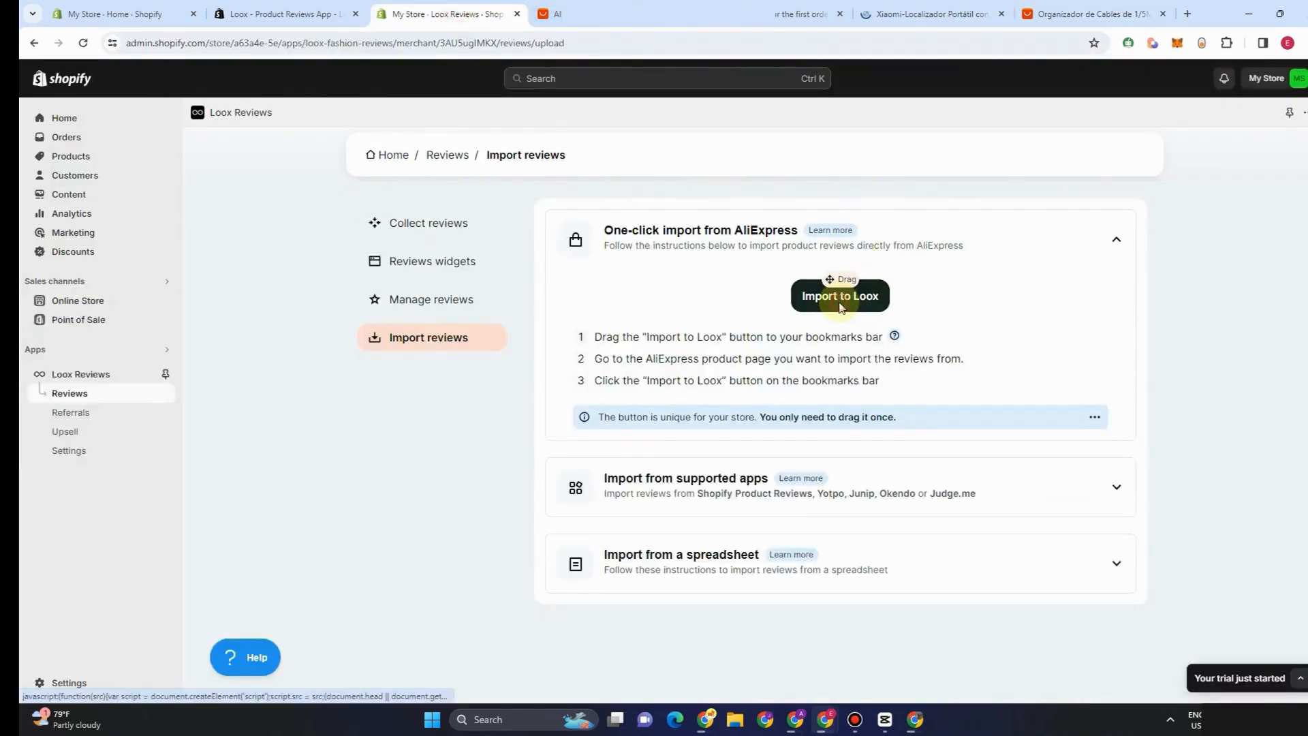
left_click(842, 302)
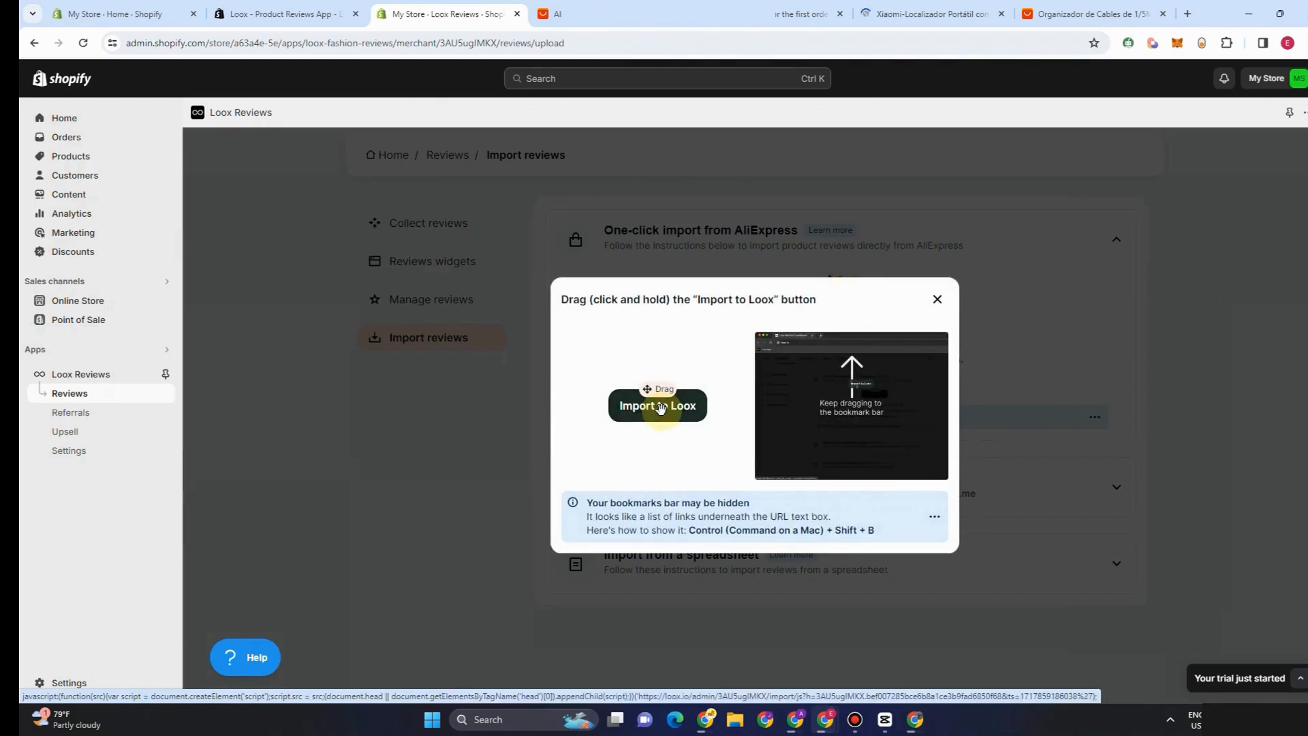
key("Escape")
Open the referral offer setup and adjust the minimum purchase amount of the two-sided incentive
left_click(68, 413)
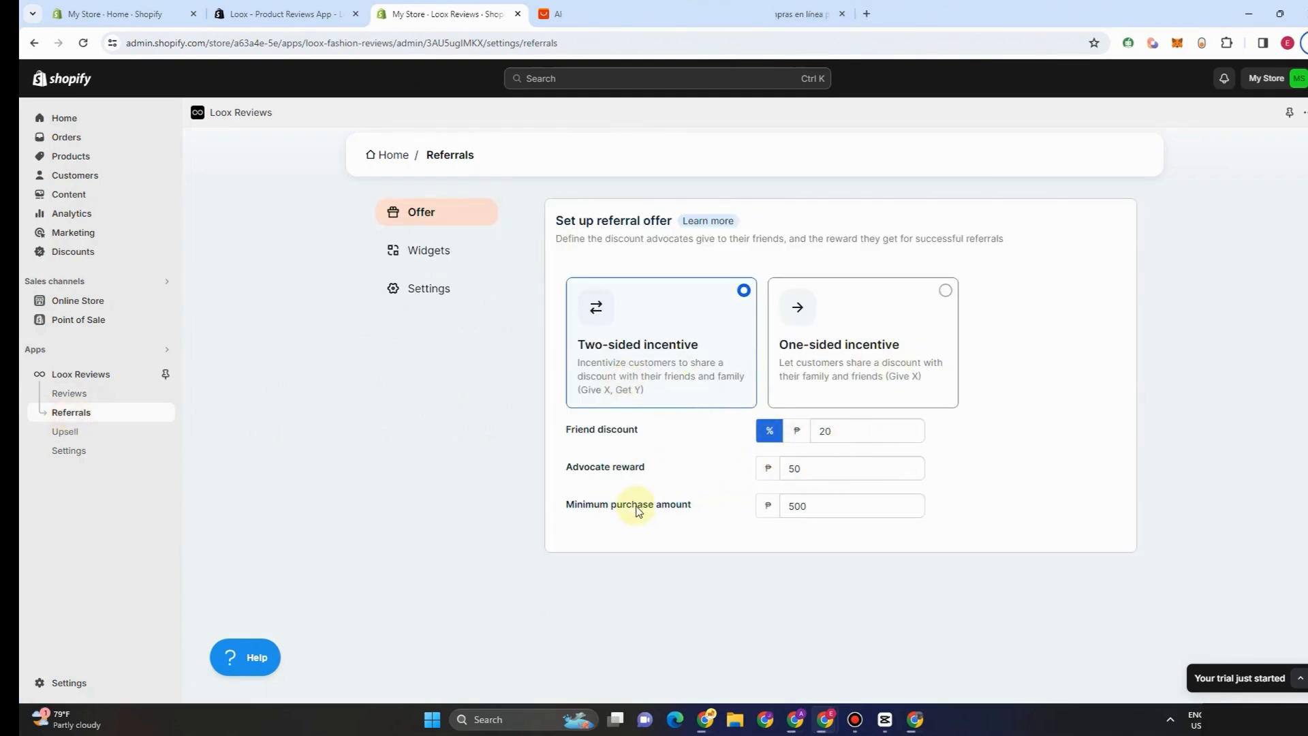
left_click(914, 508)
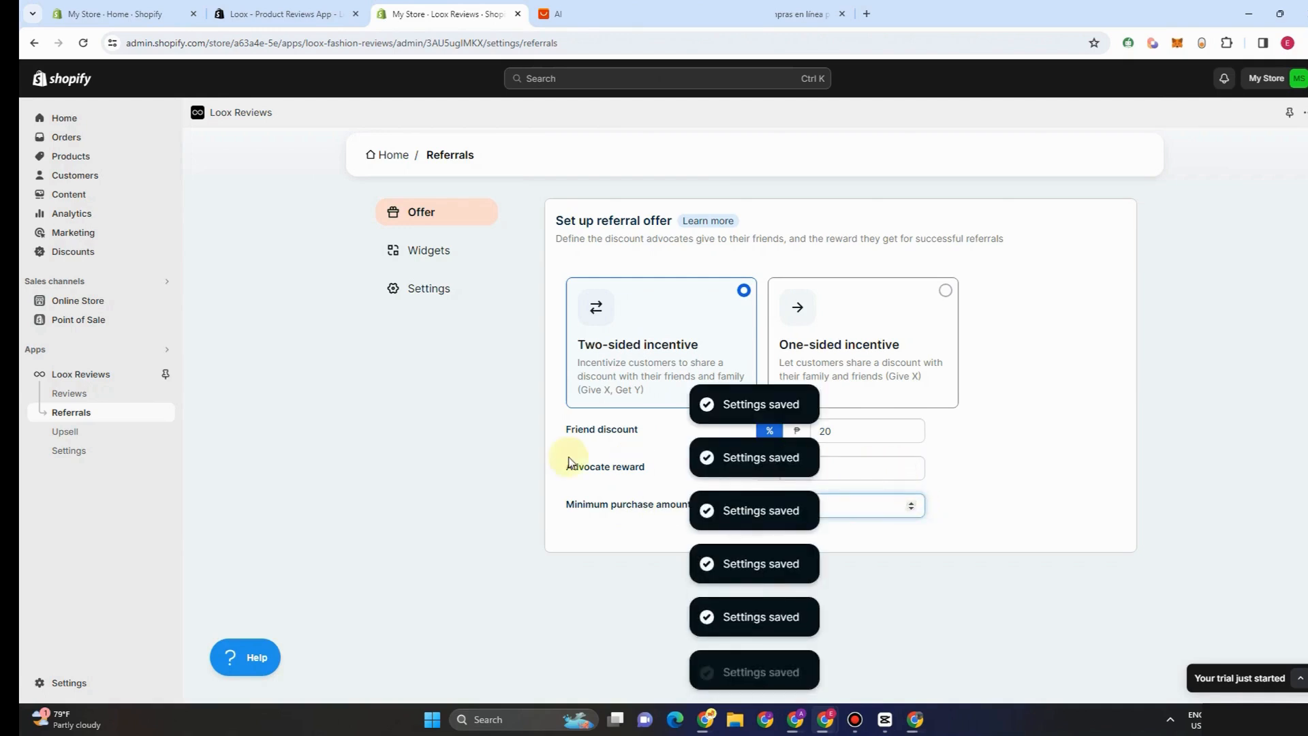
Examine the Onsite Referrals Widget's content, sidebar, referrals page and advocate sync settings, and return to the list of referral widgets
left_click(460, 263)
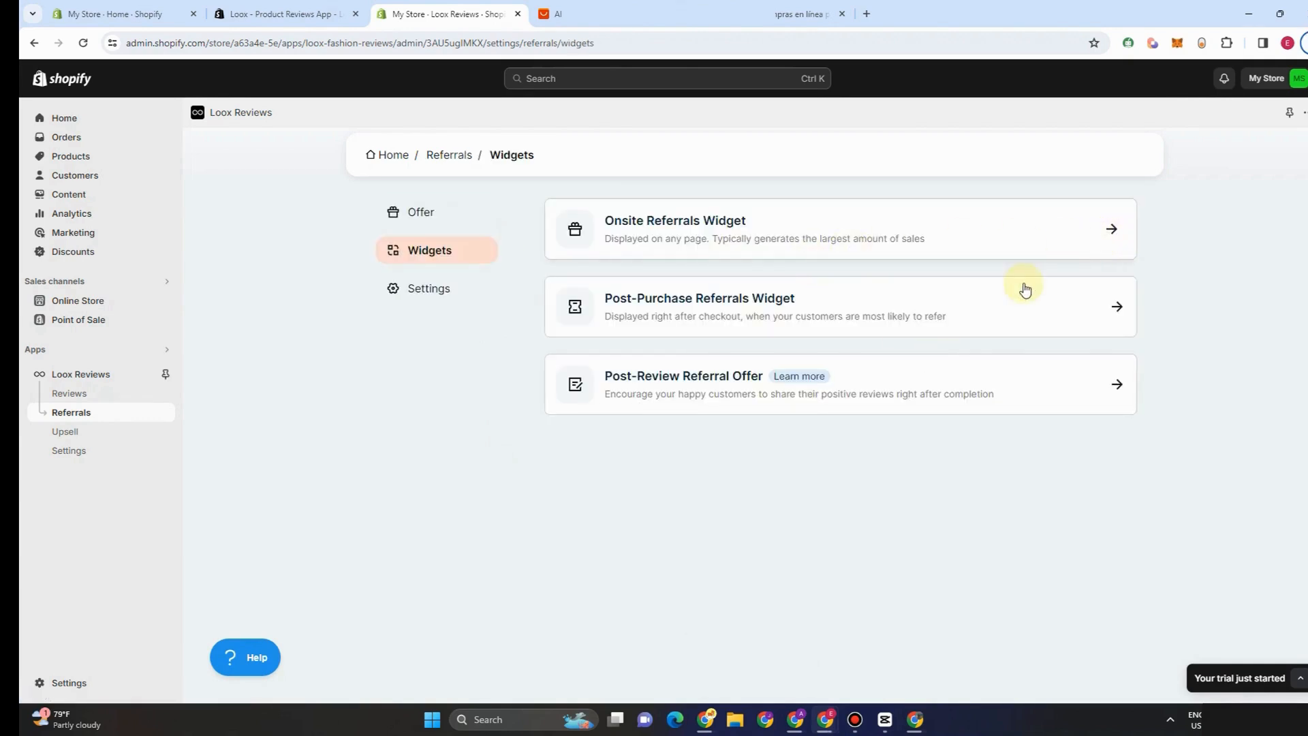
left_click(1100, 232)
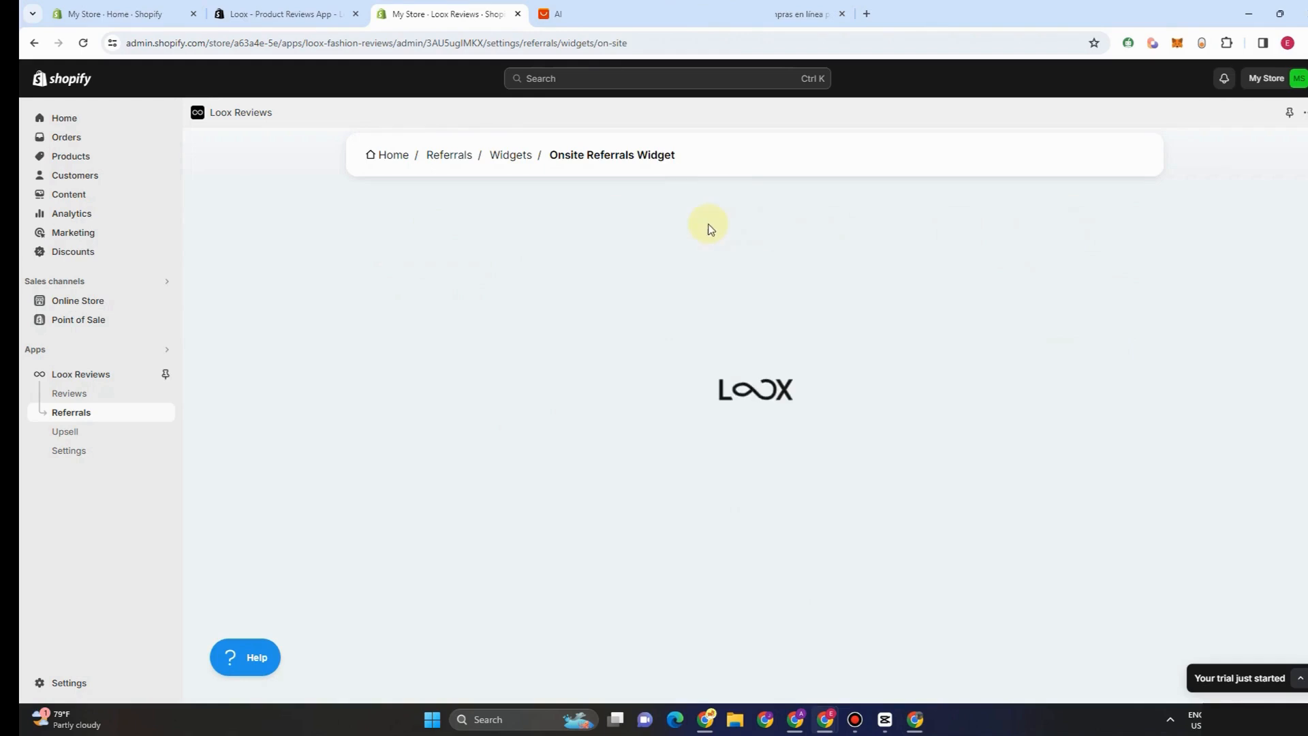
scroll(518, 263, "up", 2)
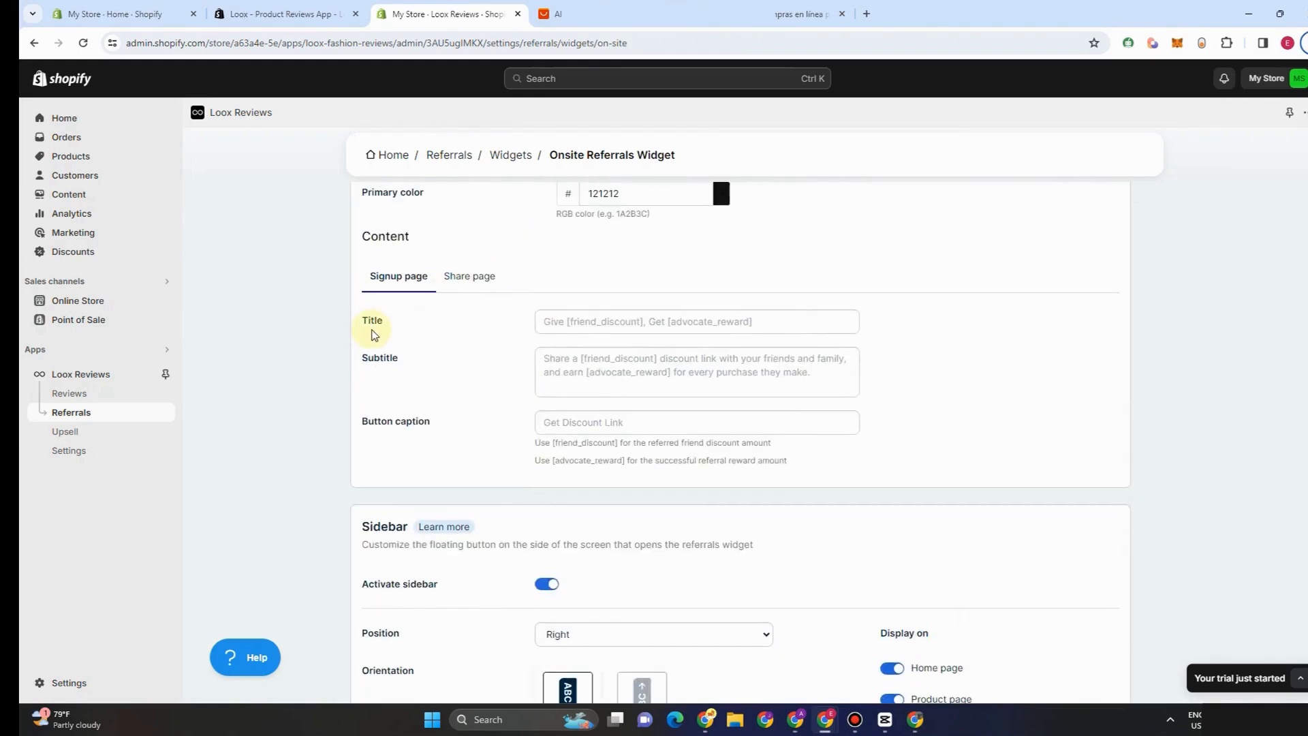
scroll(443, 409, "down", 6)
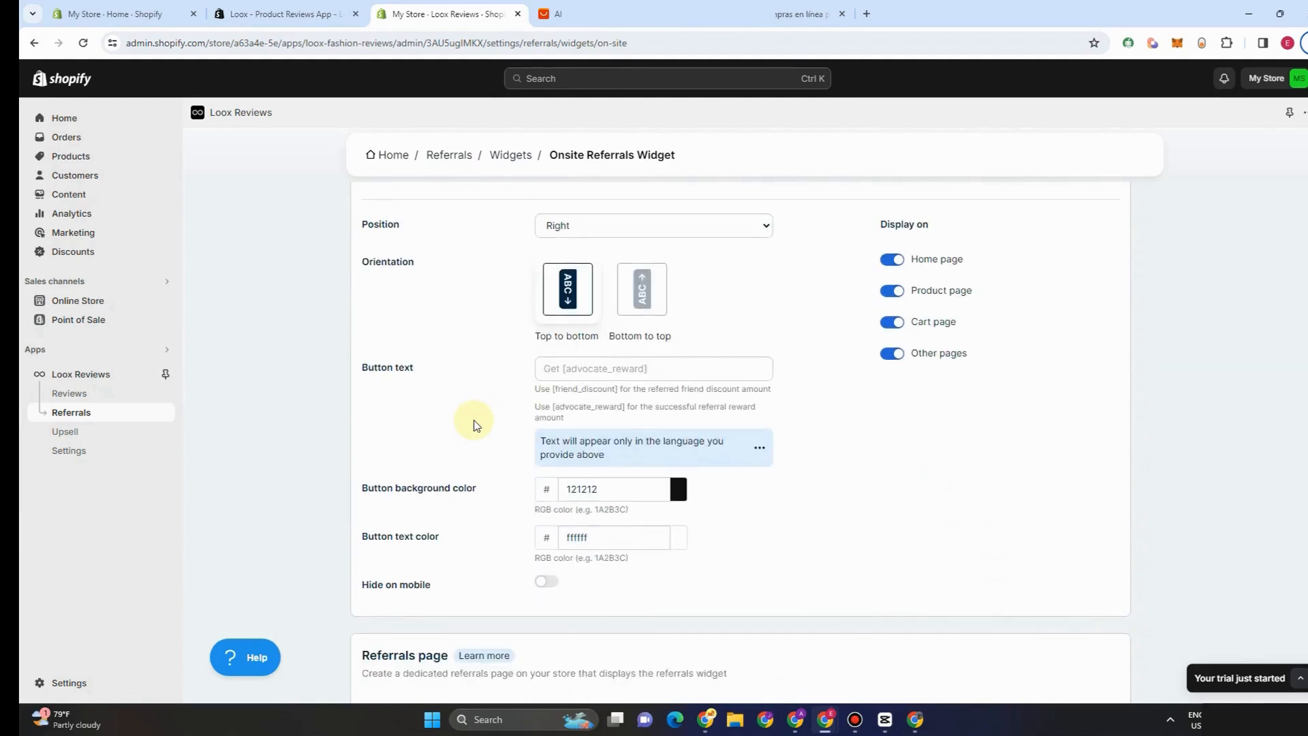
scroll(476, 425, "down", 4)
scroll(476, 425, "down", 2)
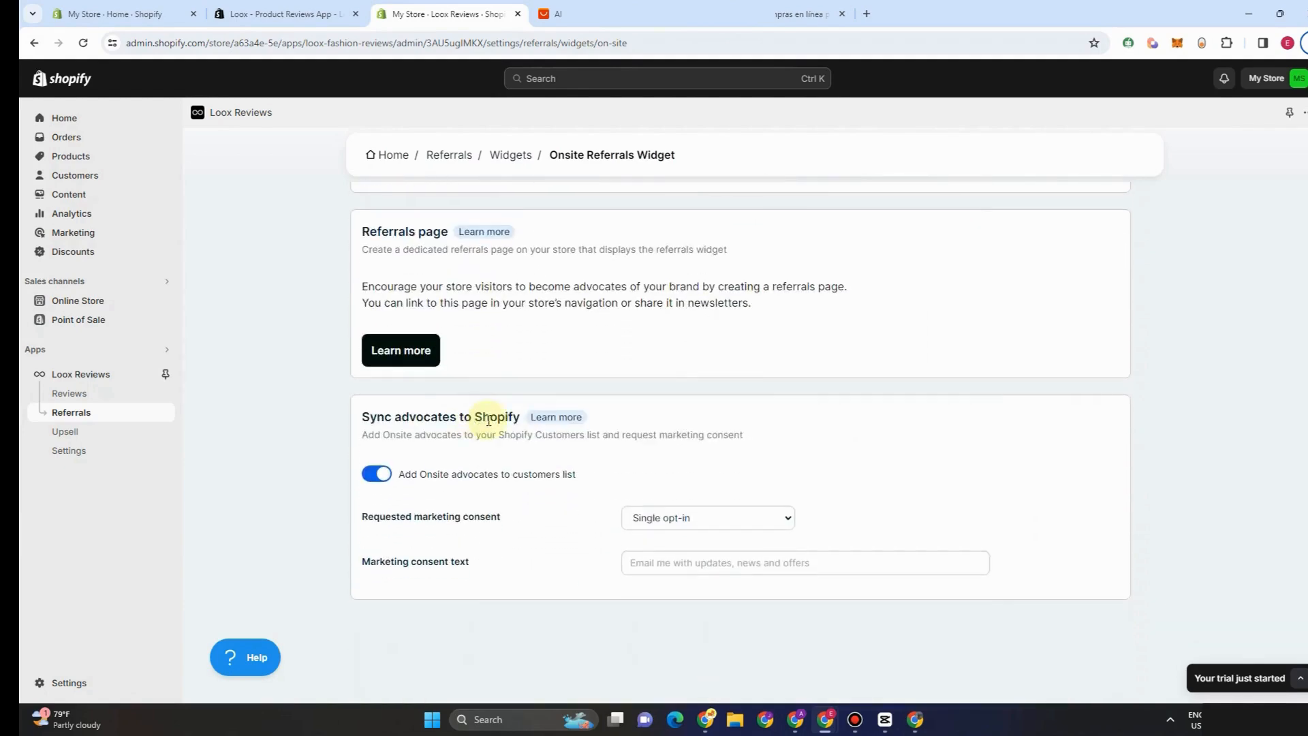
scroll(488, 421, "up", 12)
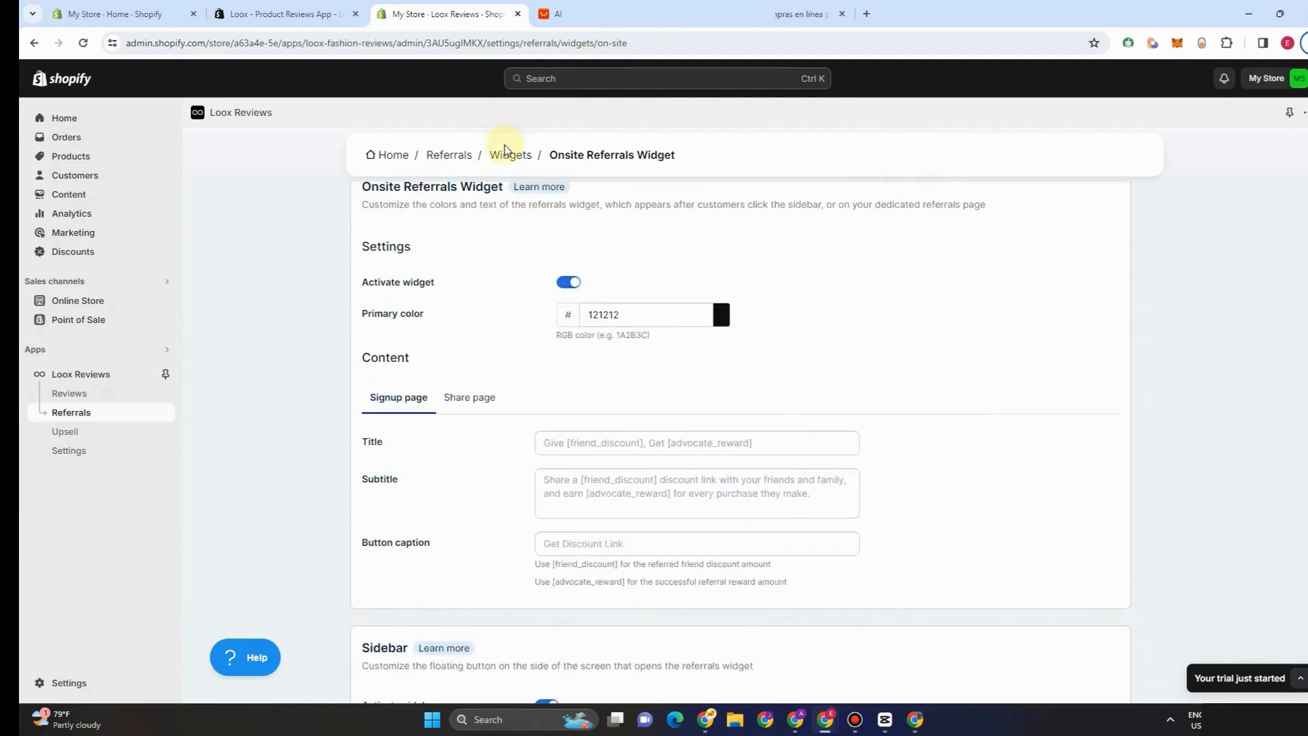
left_click(505, 150)
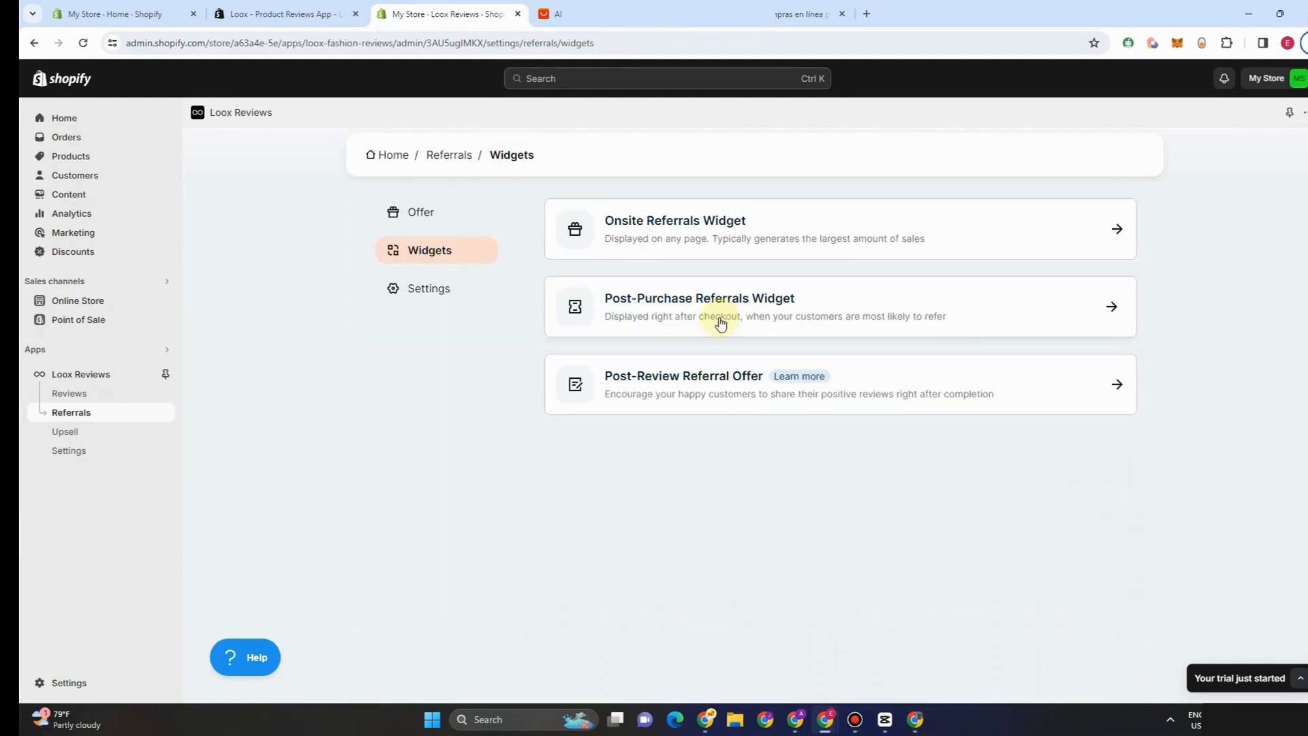
Examine the post-purchase referrals widget and upsell setup, and the Loox Branding, Integrations, Orders and General settings
left_click(1117, 311)
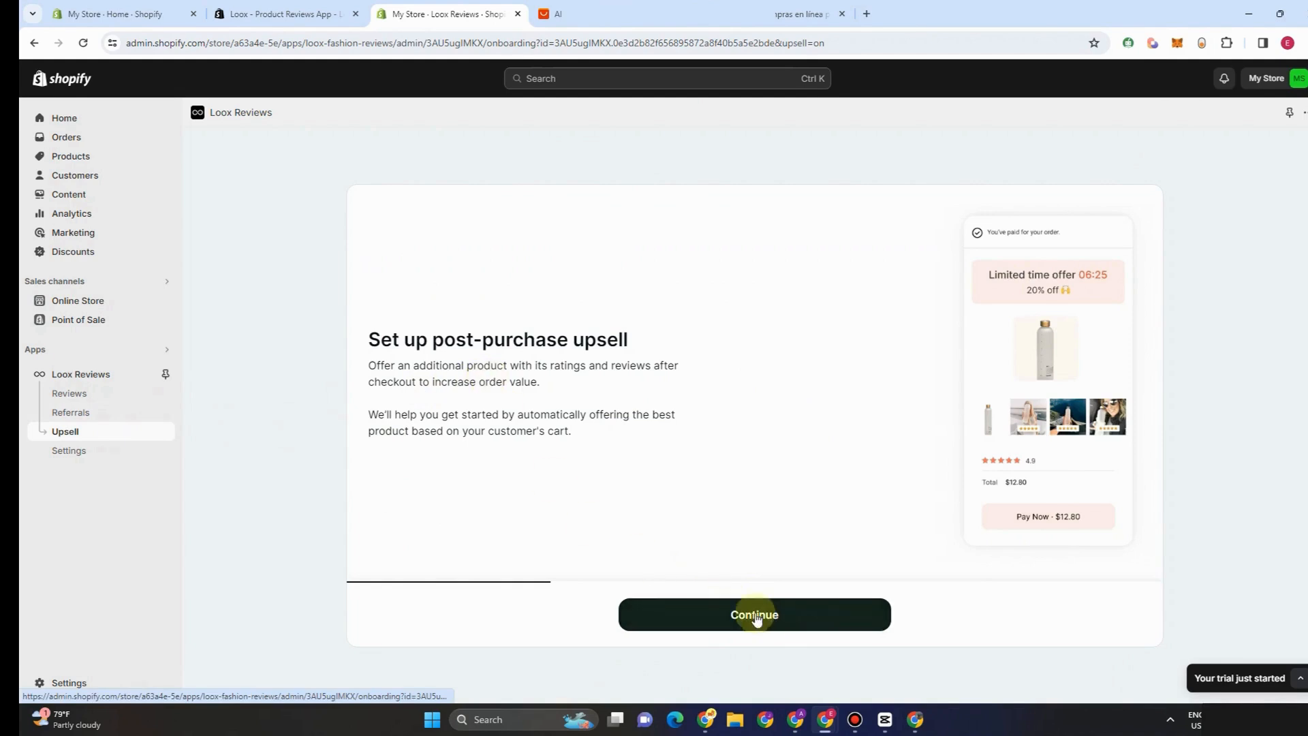
left_click(86, 451)
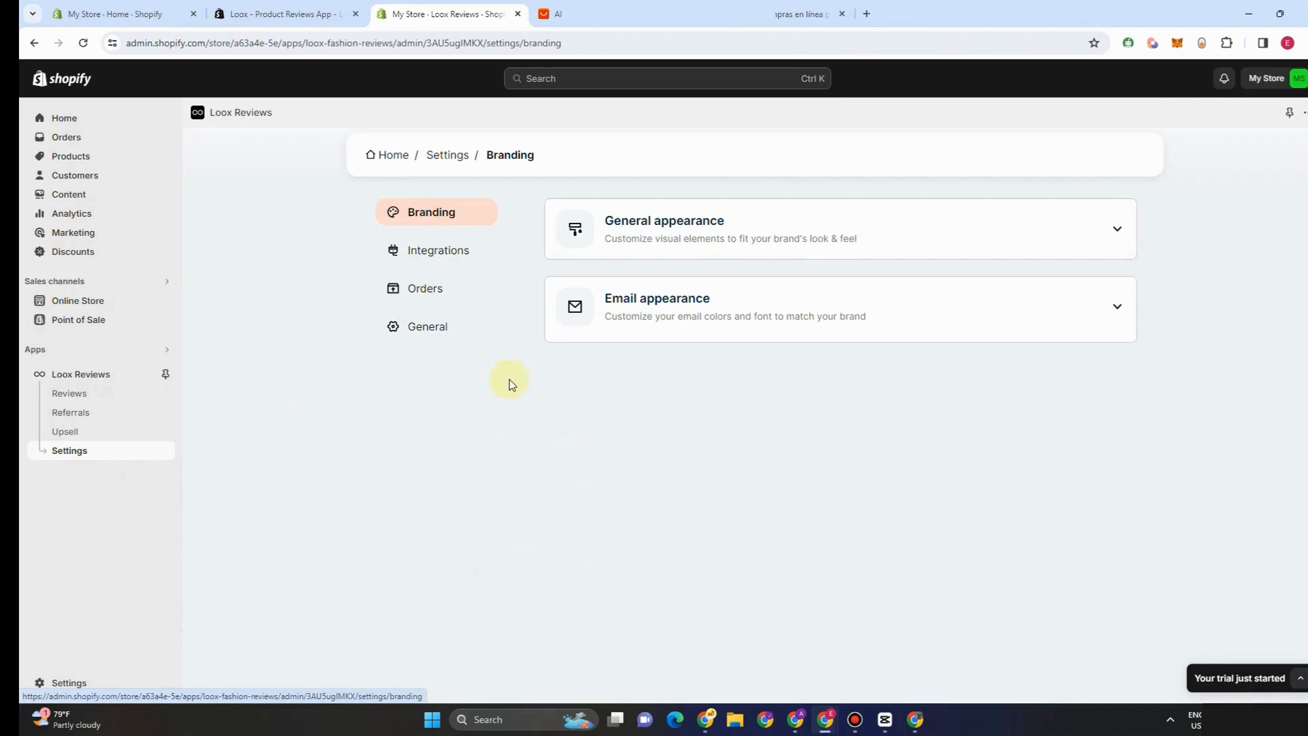
left_click(437, 262)
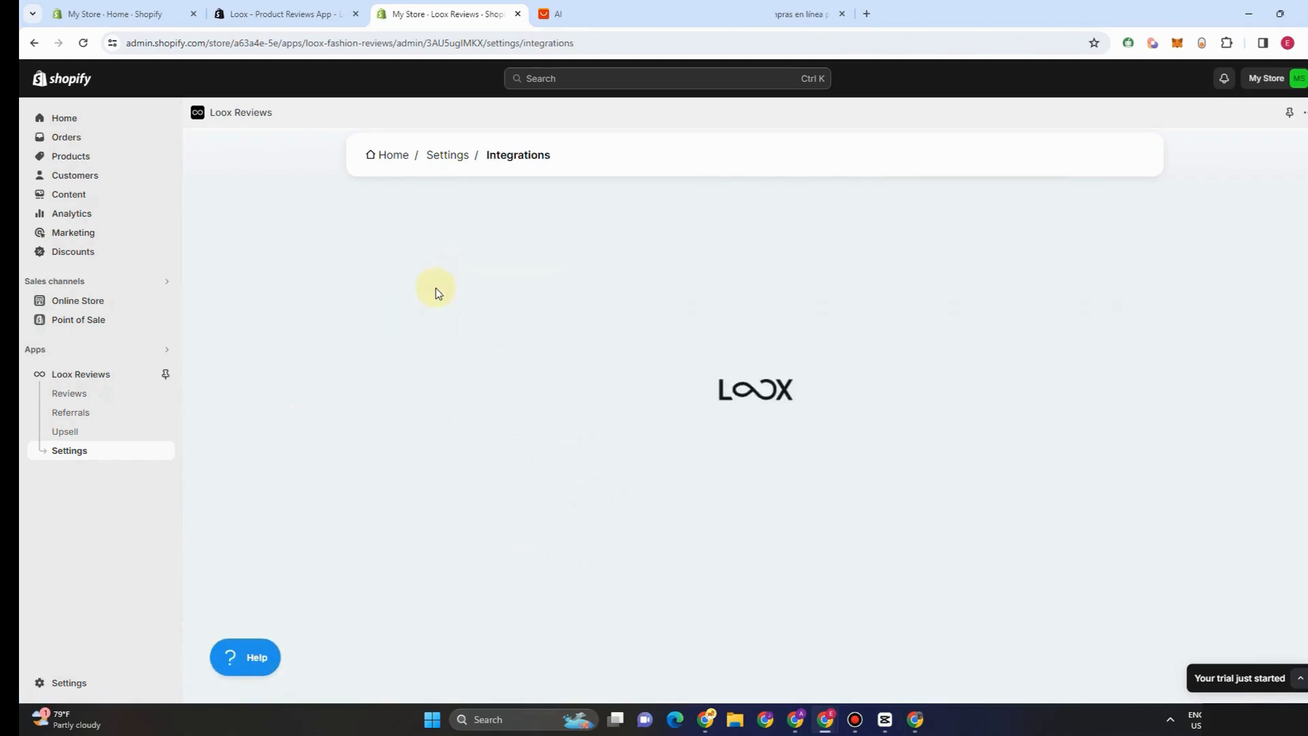
left_click(435, 301)
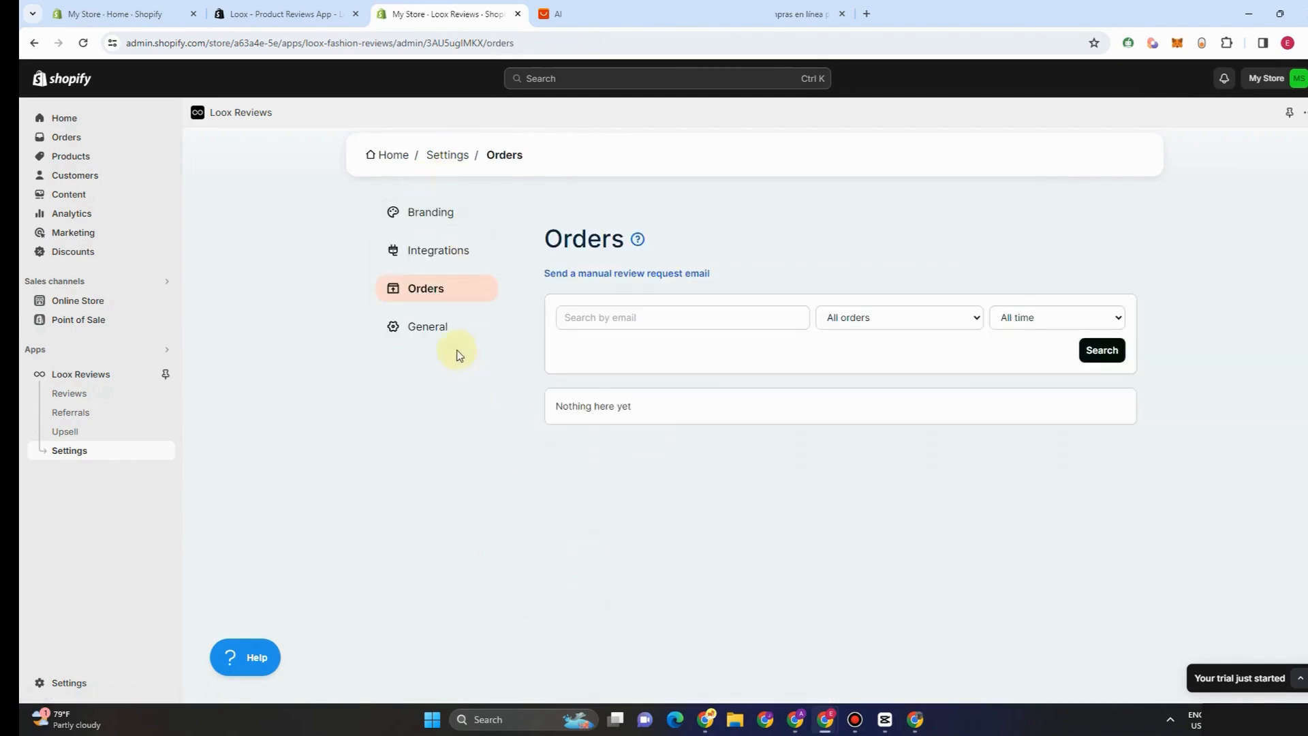
left_click(432, 326)
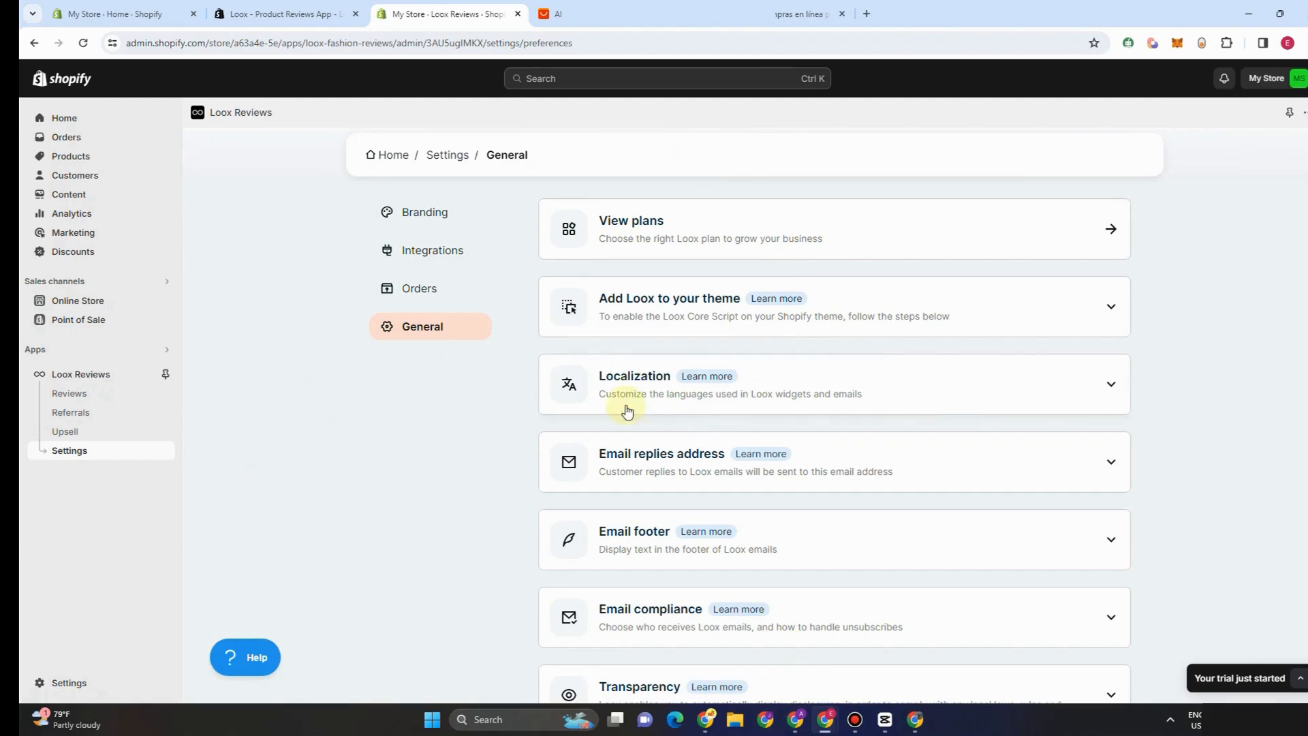
scroll(648, 436, "down", 5)
scroll(695, 482, "up", 5)
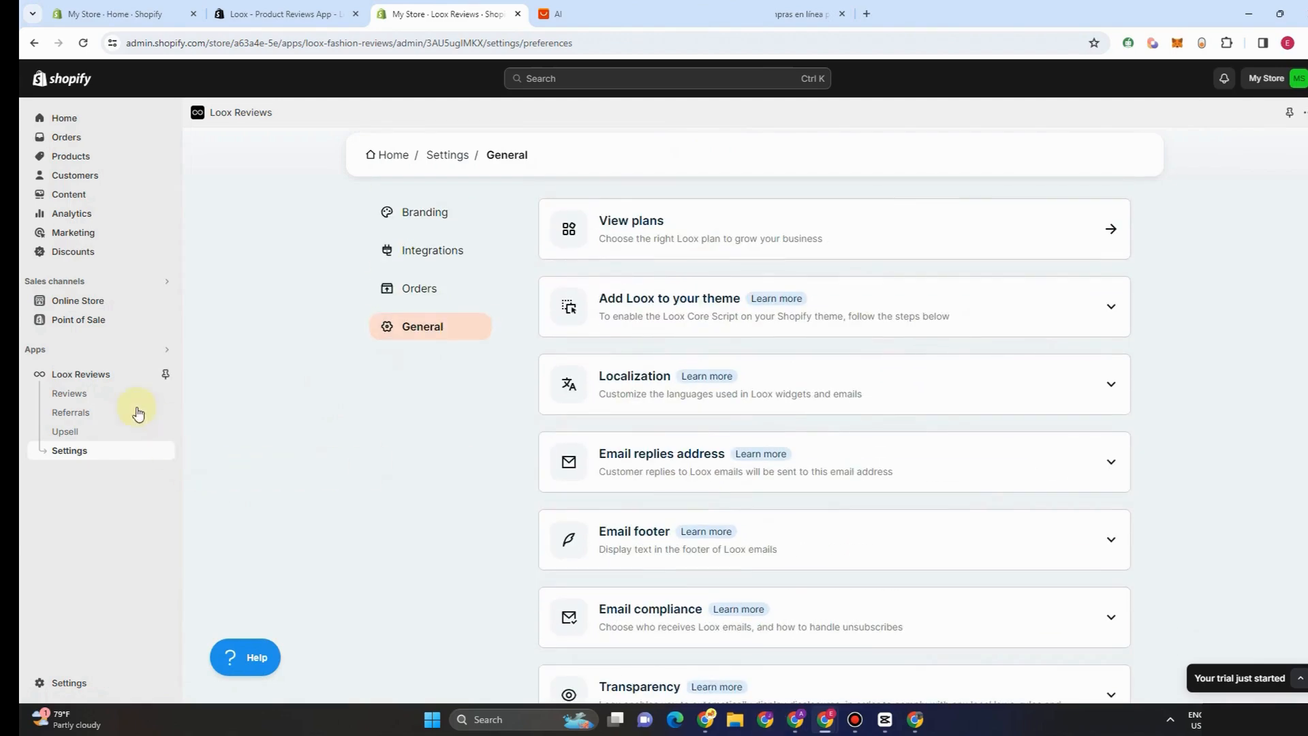
Return to the Loox review collection settings and expand the options for managing new reviews
left_click(95, 374)
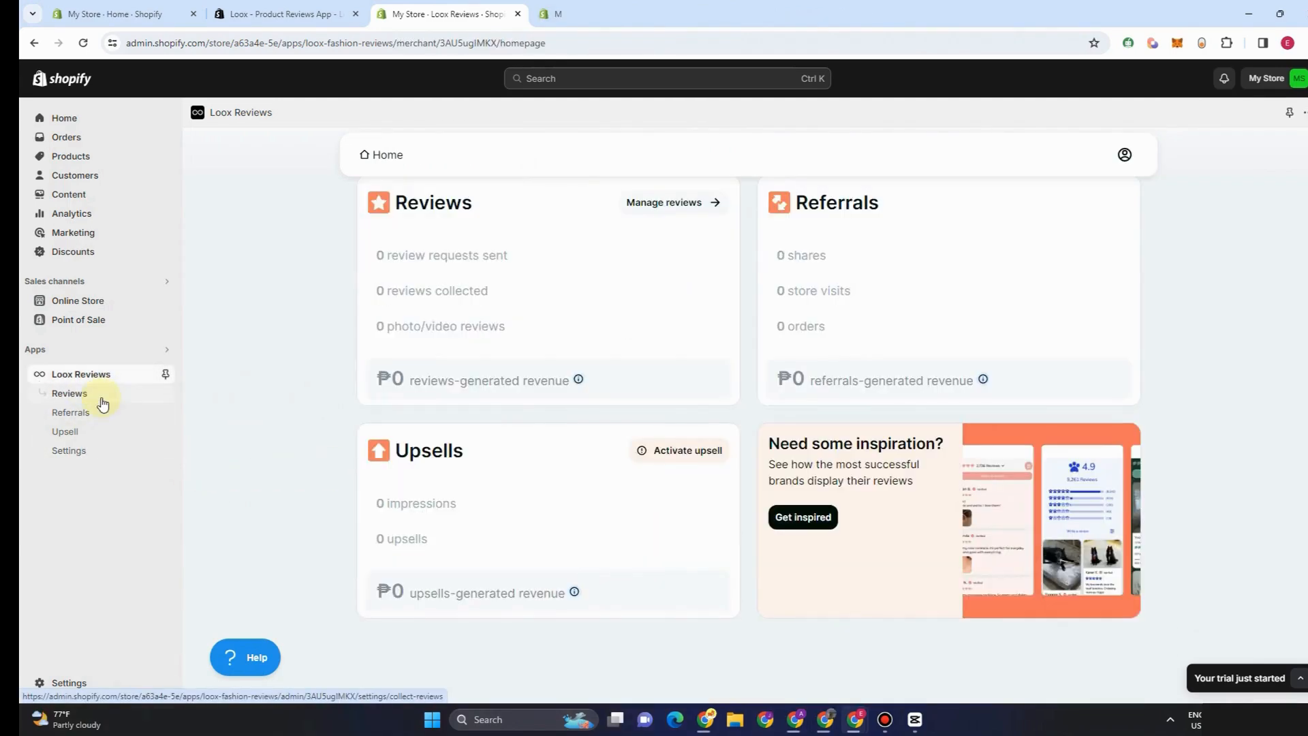
left_click(103, 400)
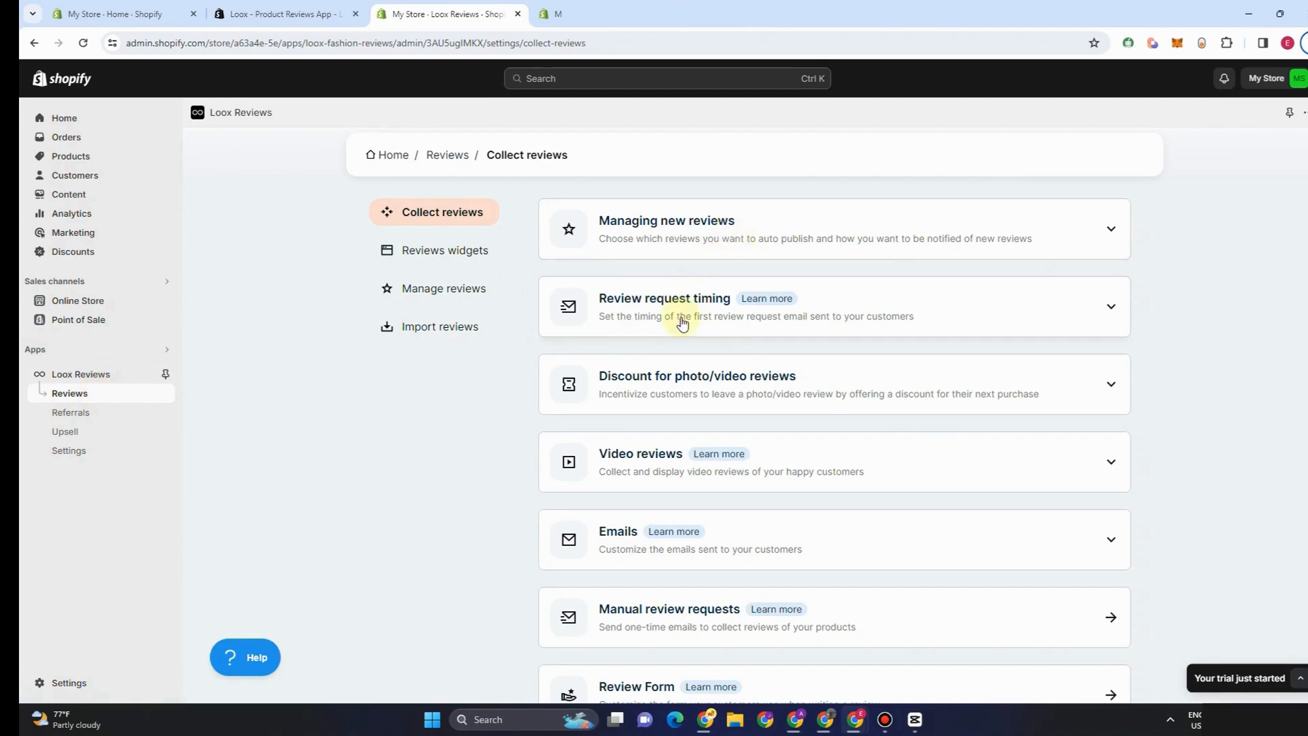
scroll(690, 560, "down", 2)
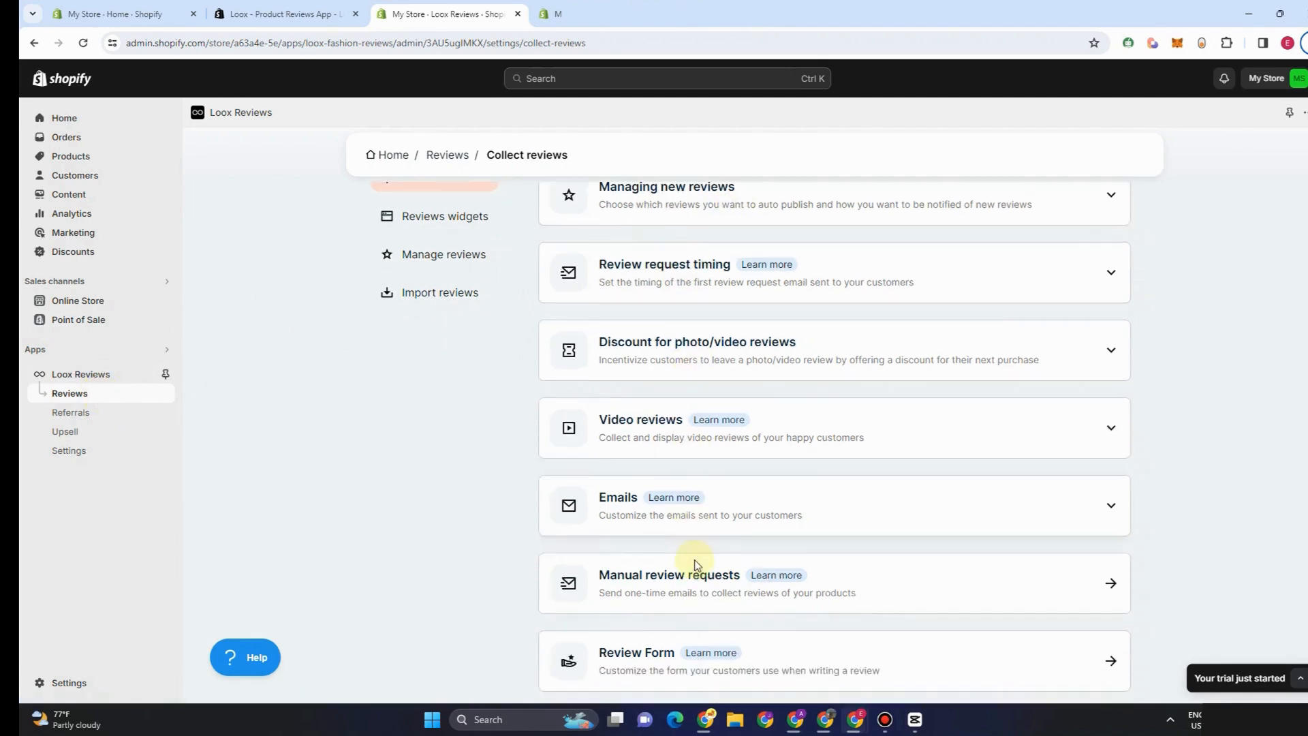
scroll(695, 576, "up", 3)
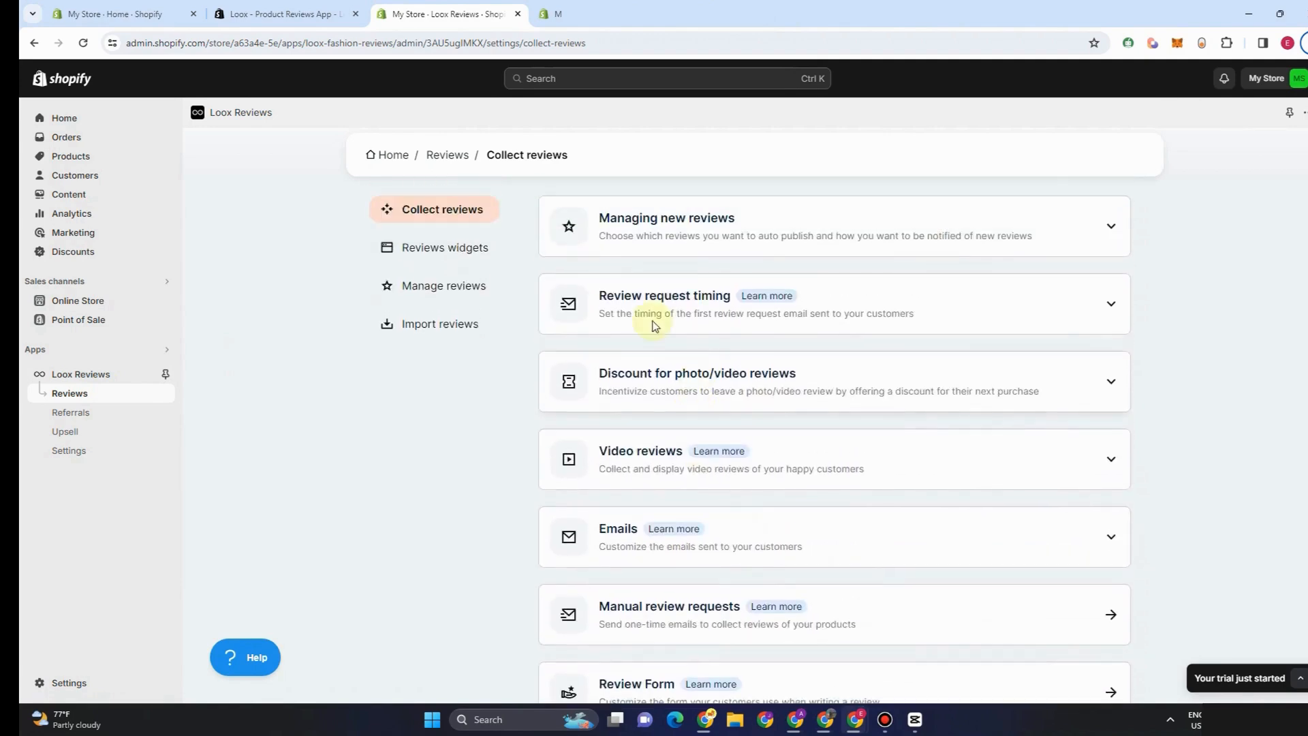
left_click(675, 223)
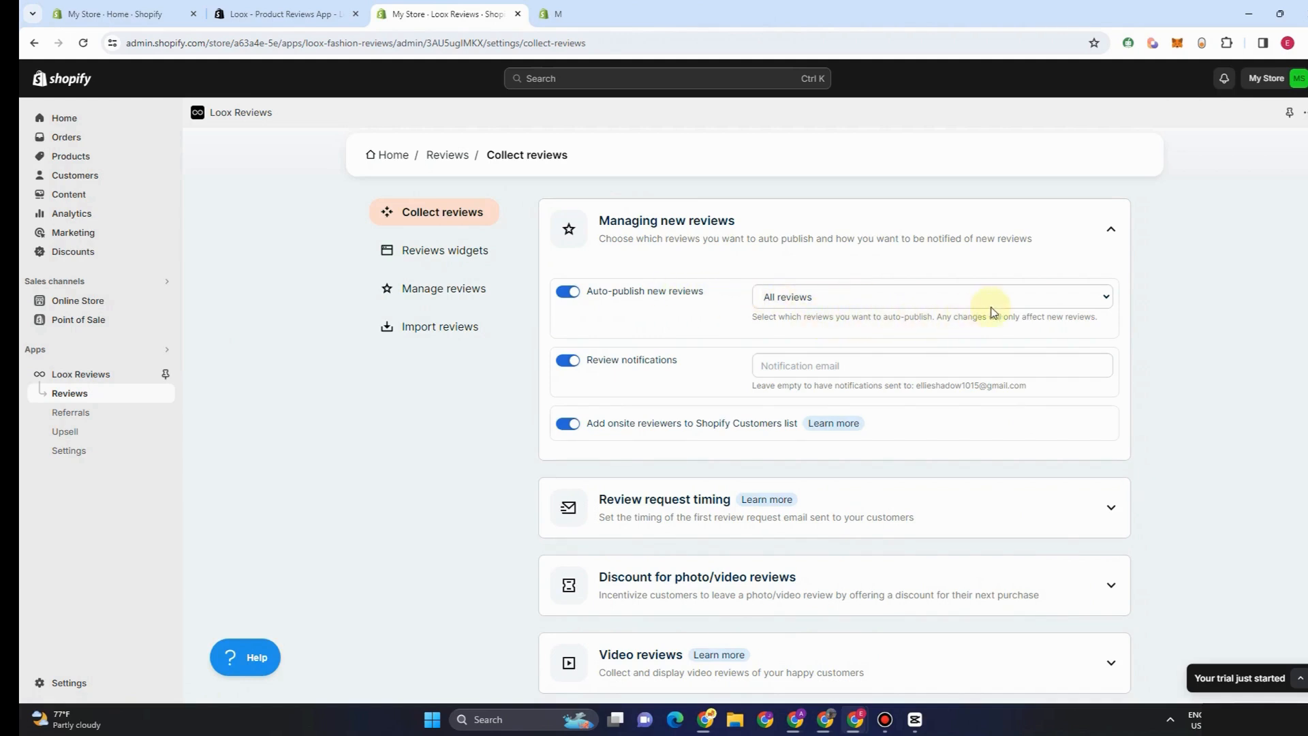
Limit auto-publishing of new reviews to 5 star reviews and accept the 14-day publishing rule
left_click(1109, 302)
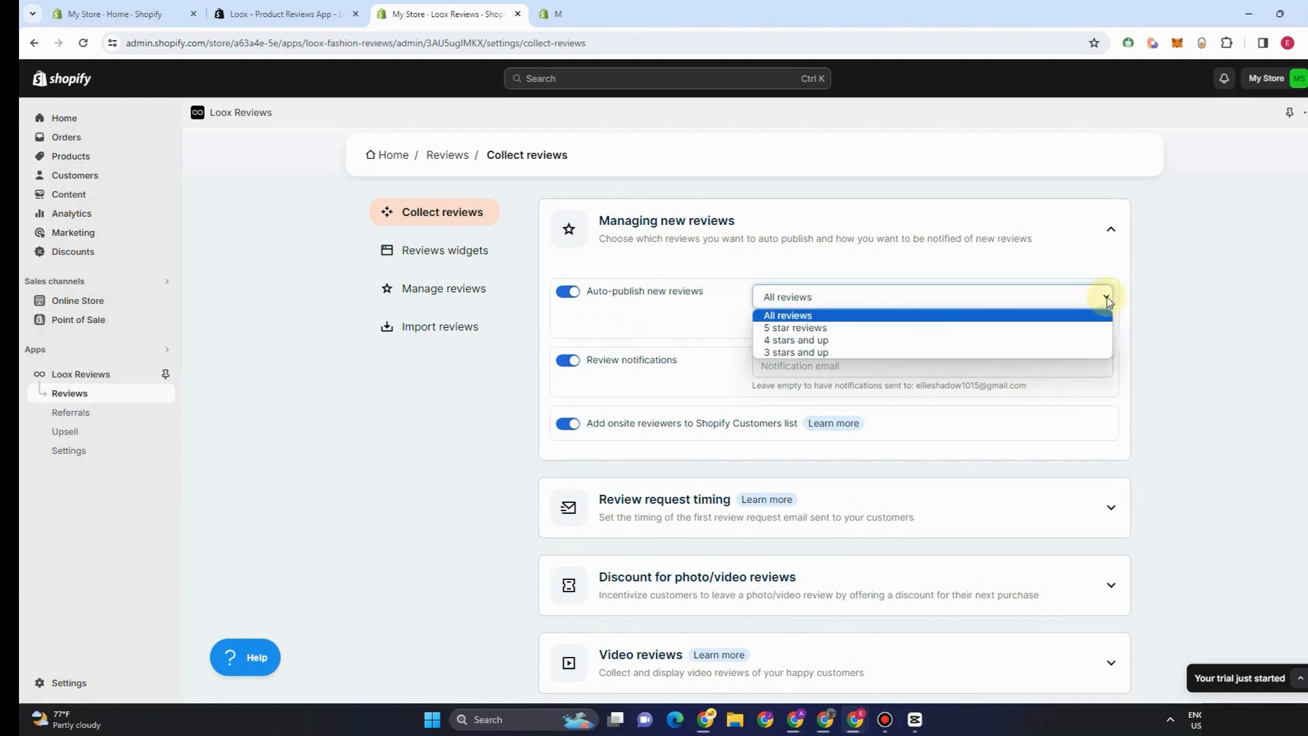
left_click(812, 329)
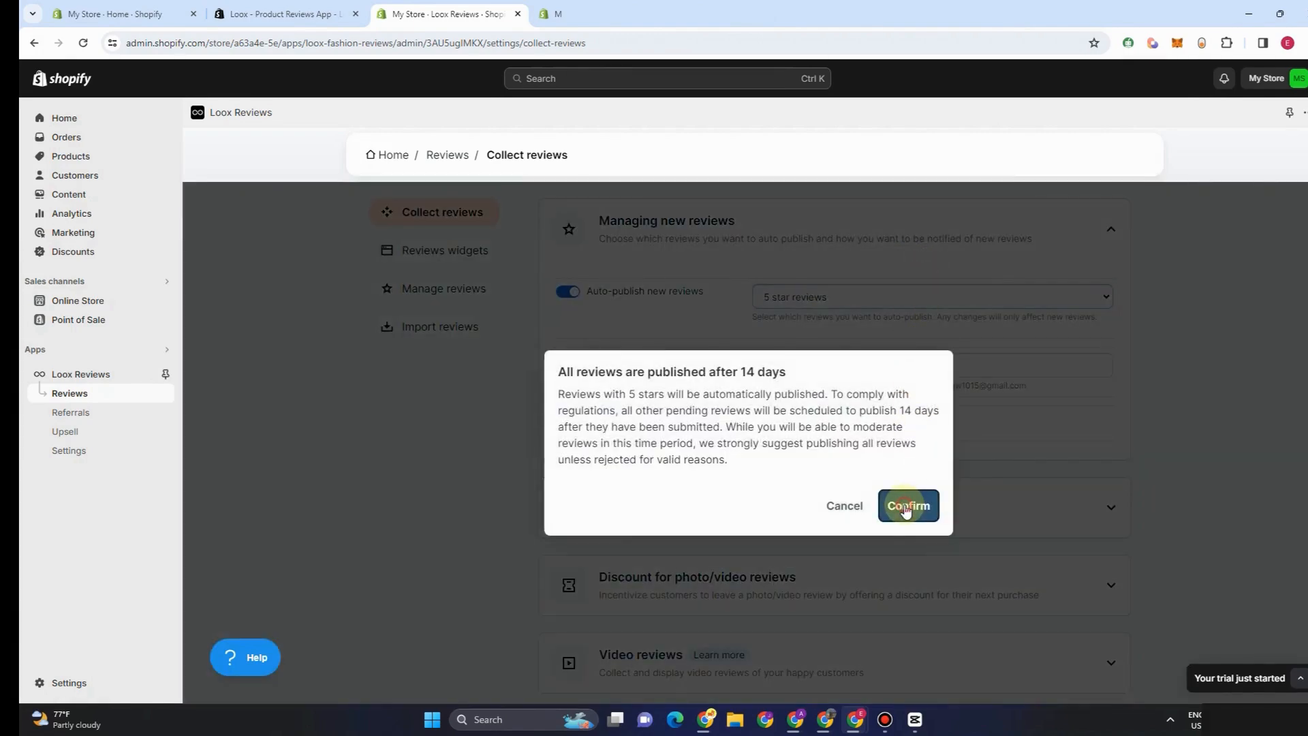
left_click(909, 507)
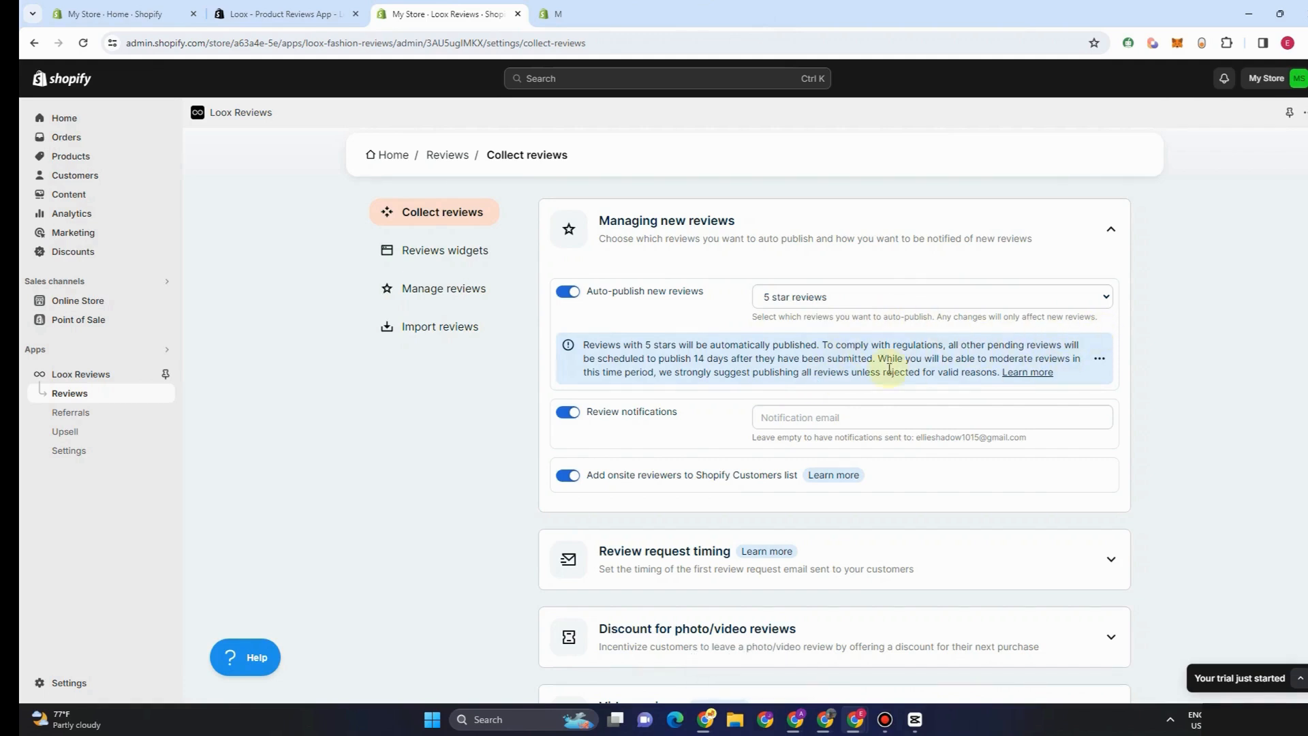
Set auto-publishing of new reviews to All reviews and open the review notification email for editing
left_click(1093, 303)
left_click(906, 310)
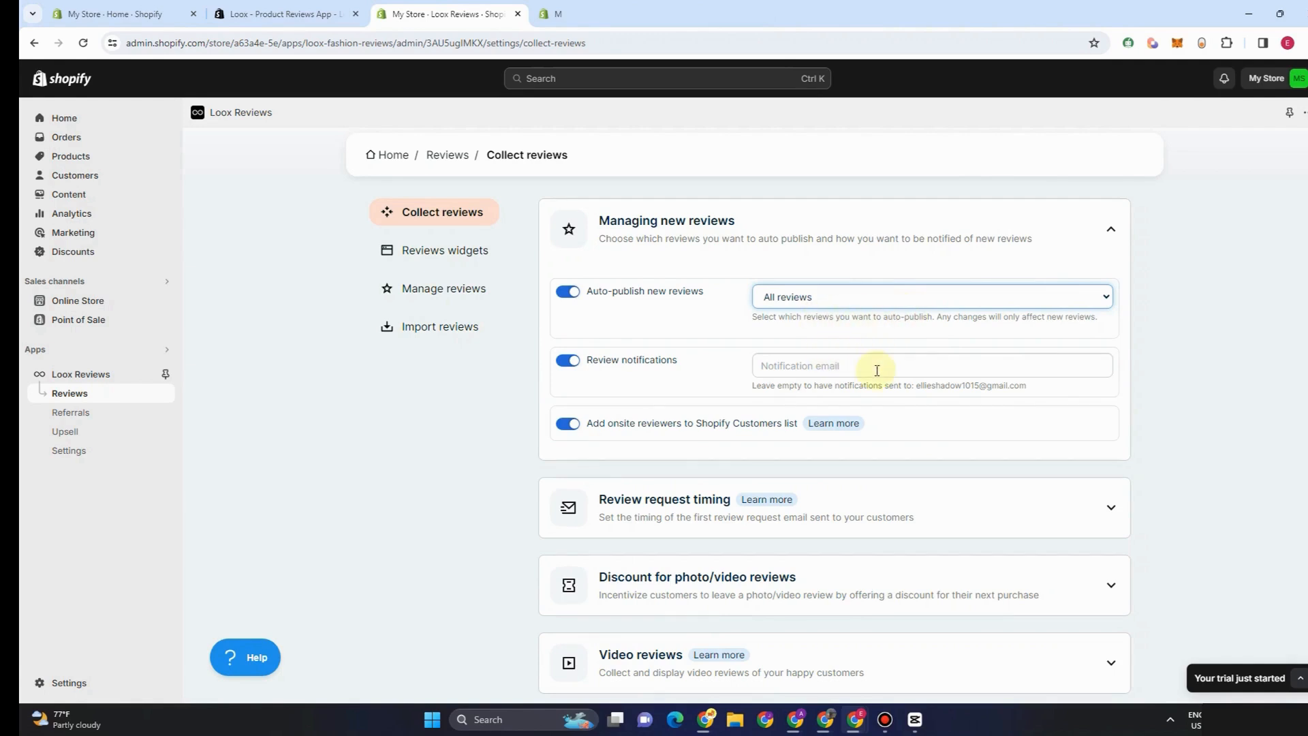
left_click(793, 366)
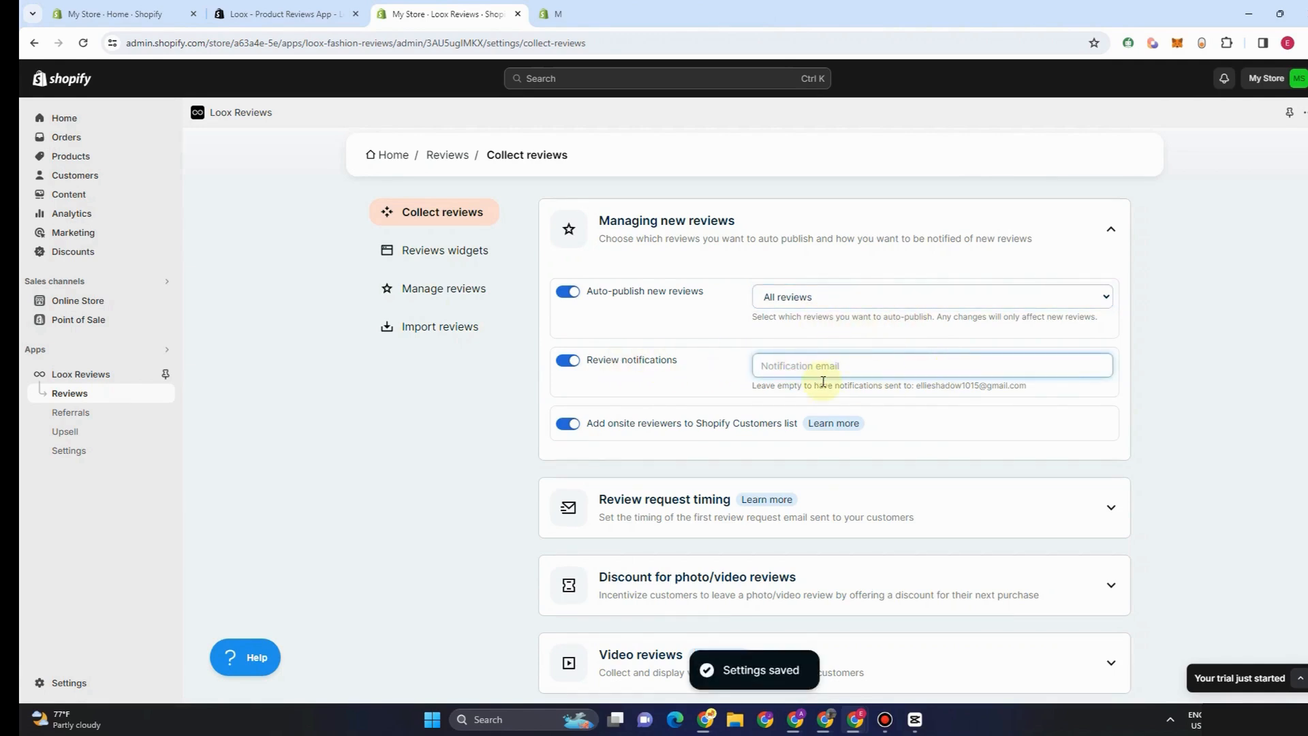